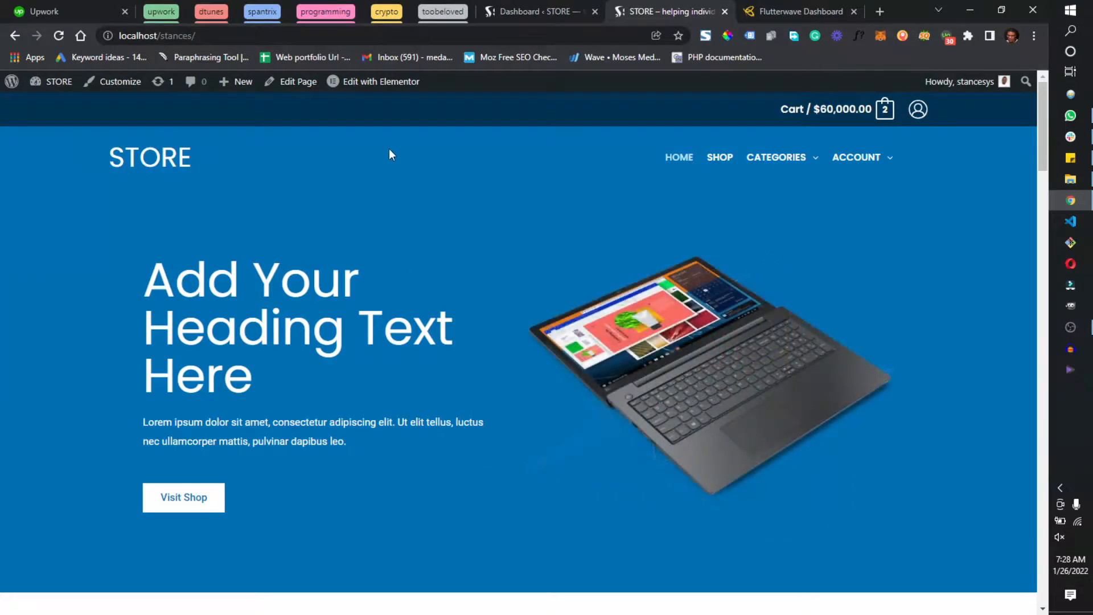
# Open the WooCommerce settings in the store's WordPress admin
pyautogui.click(539, 5)
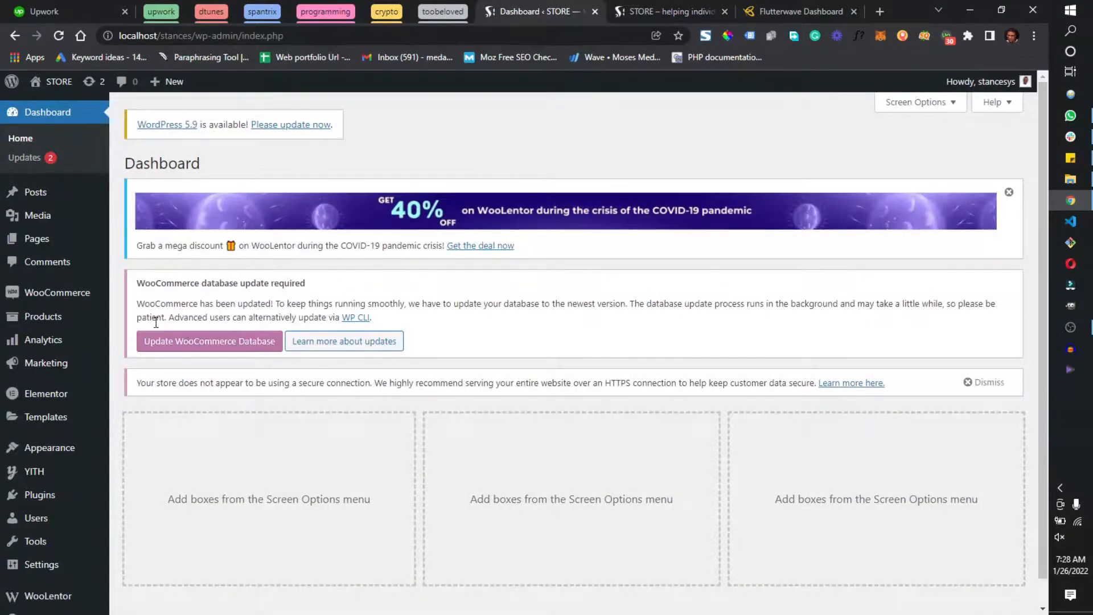
pyautogui.moveTo(65, 298)
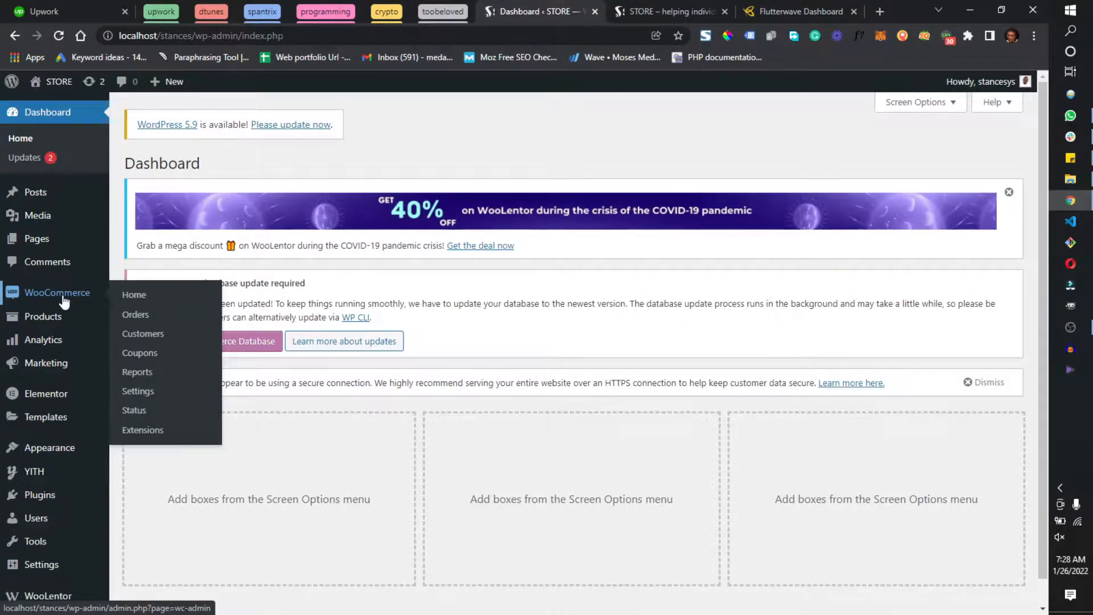
pyautogui.click(139, 392)
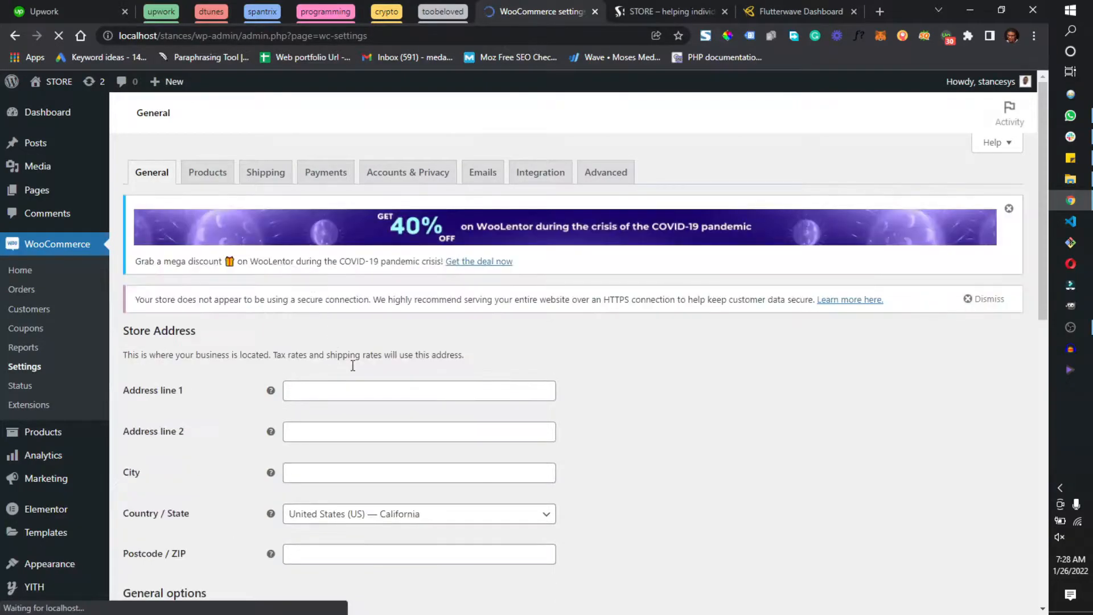
# Fill in the store's address line, city and postcode from a saved browser address entry
pyautogui.scroll(-3, 631, 423)
pyautogui.scroll(3, 616, 415)
pyautogui.scroll(-2, 588, 427)
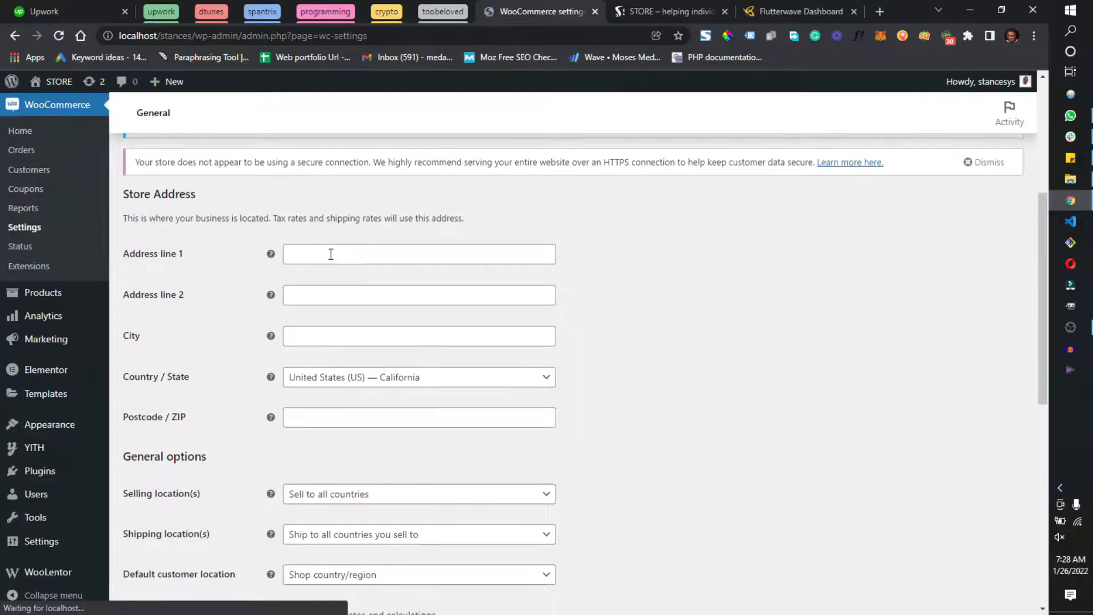
pyautogui.click(331, 254)
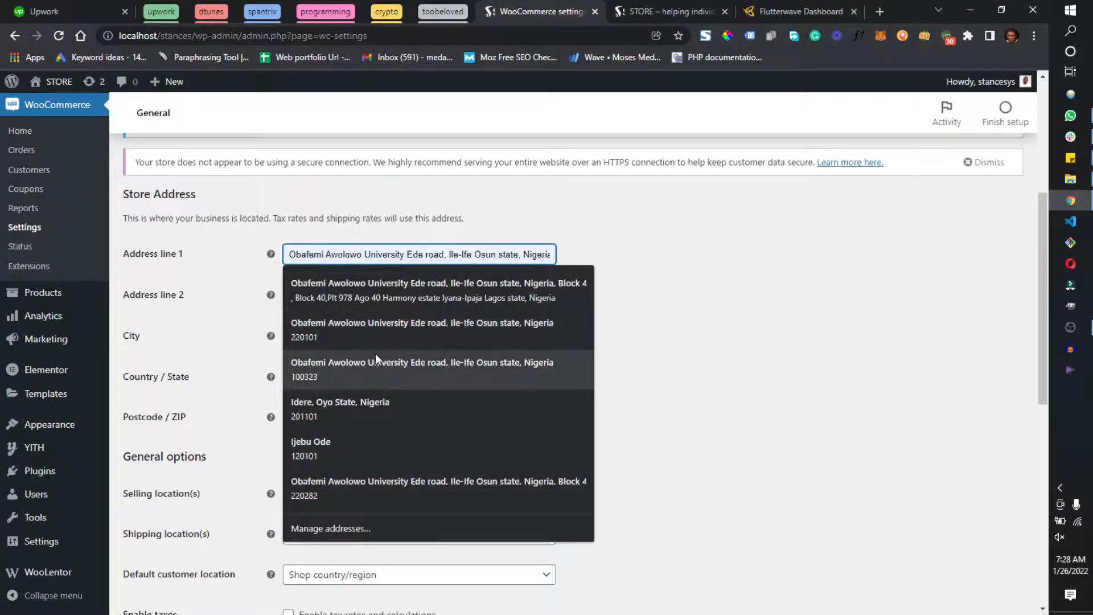
pyautogui.click(375, 353)
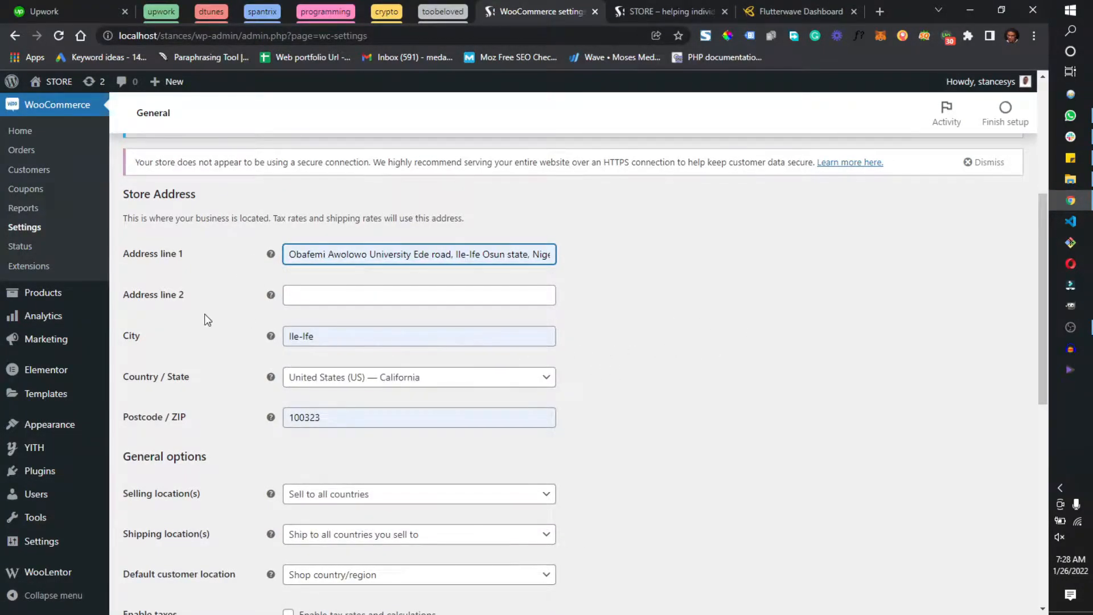
# Set the store's Country / State to Nigeria — Osun
pyautogui.scroll(-2, 512, 325)
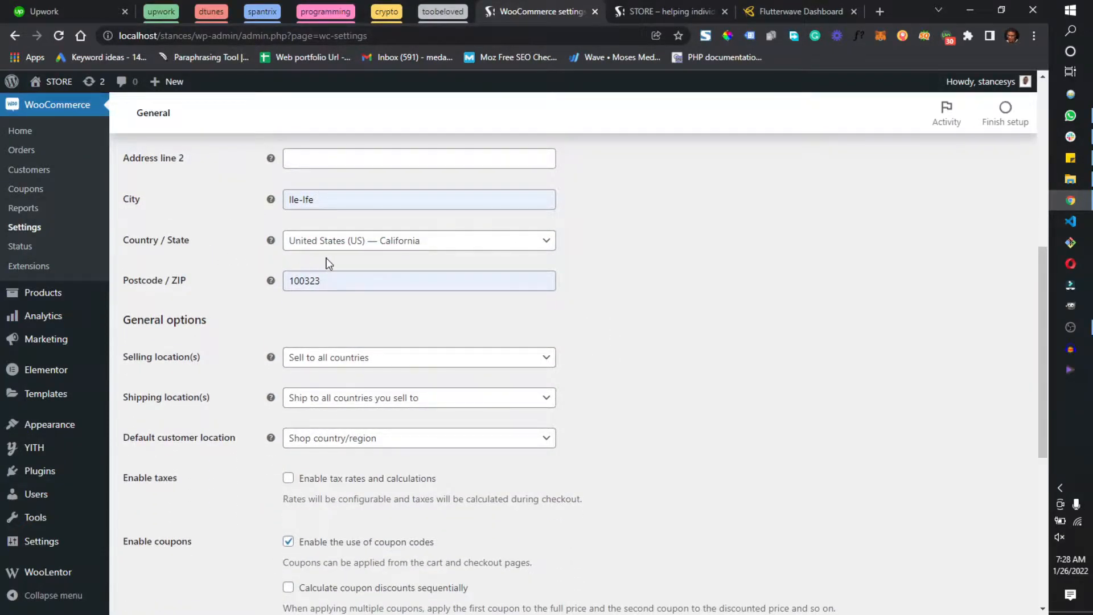
pyautogui.click(380, 241)
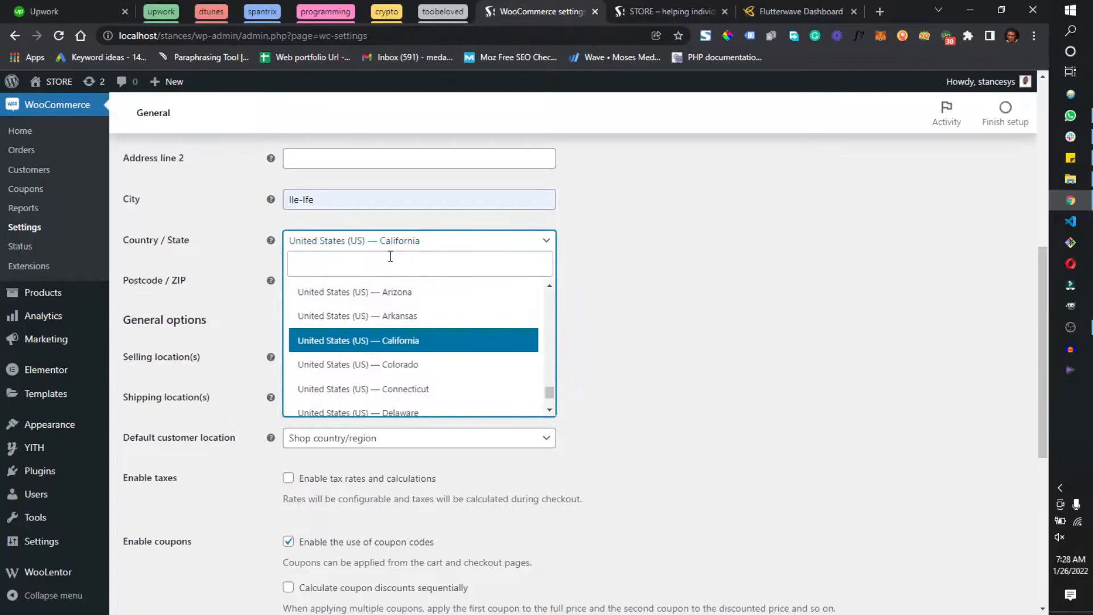
pyautogui.write('nige')
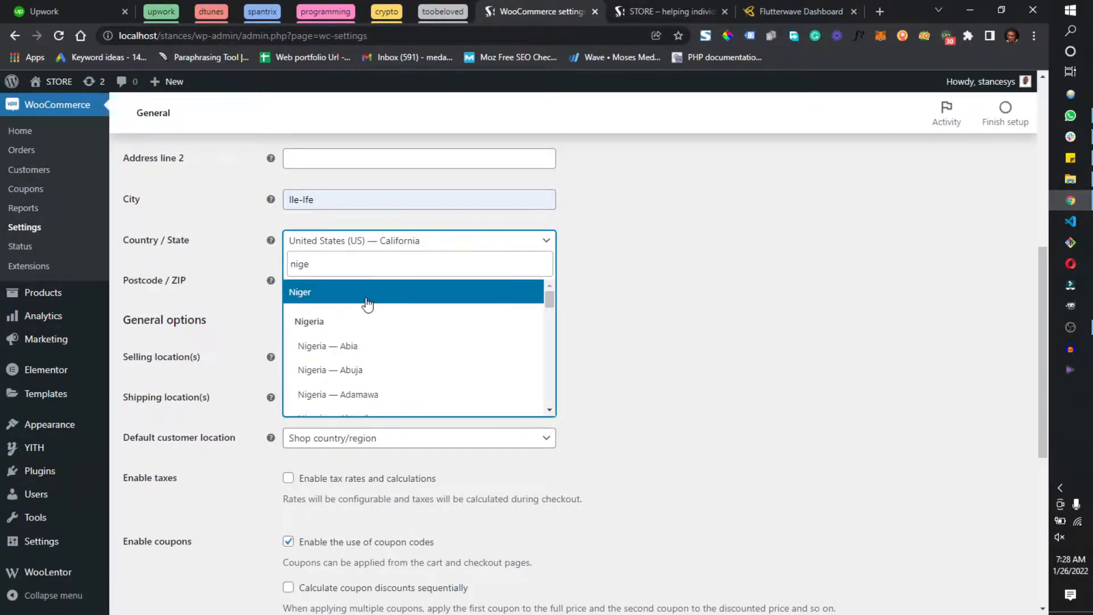
pyautogui.scroll(-1, 353, 344)
pyautogui.scroll(1, 353, 345)
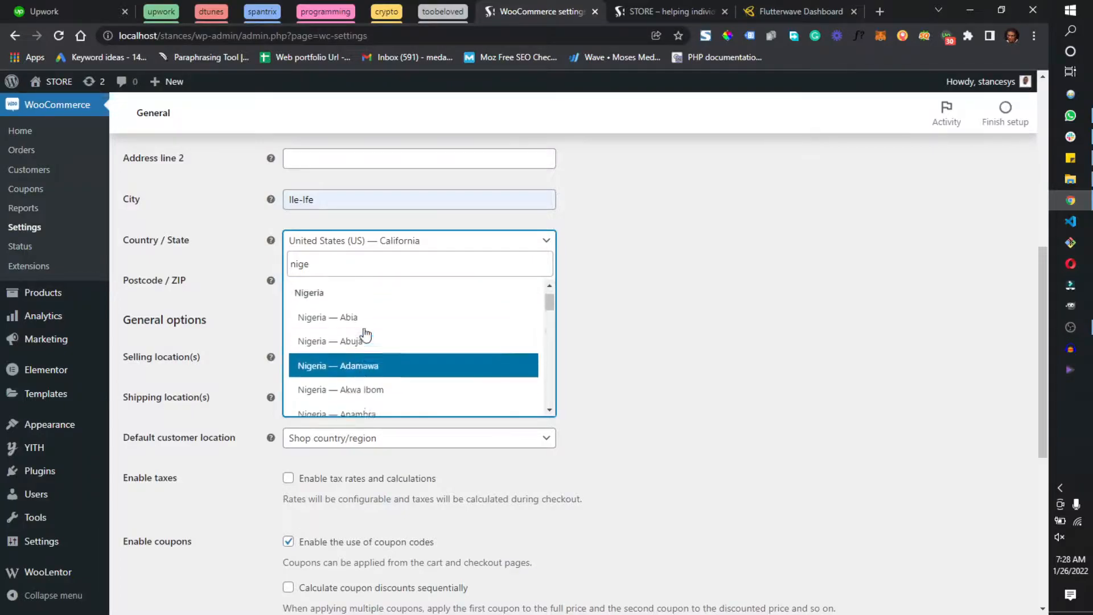
pyautogui.scroll(-10, 374, 322)
pyautogui.scroll(10, 400, 340)
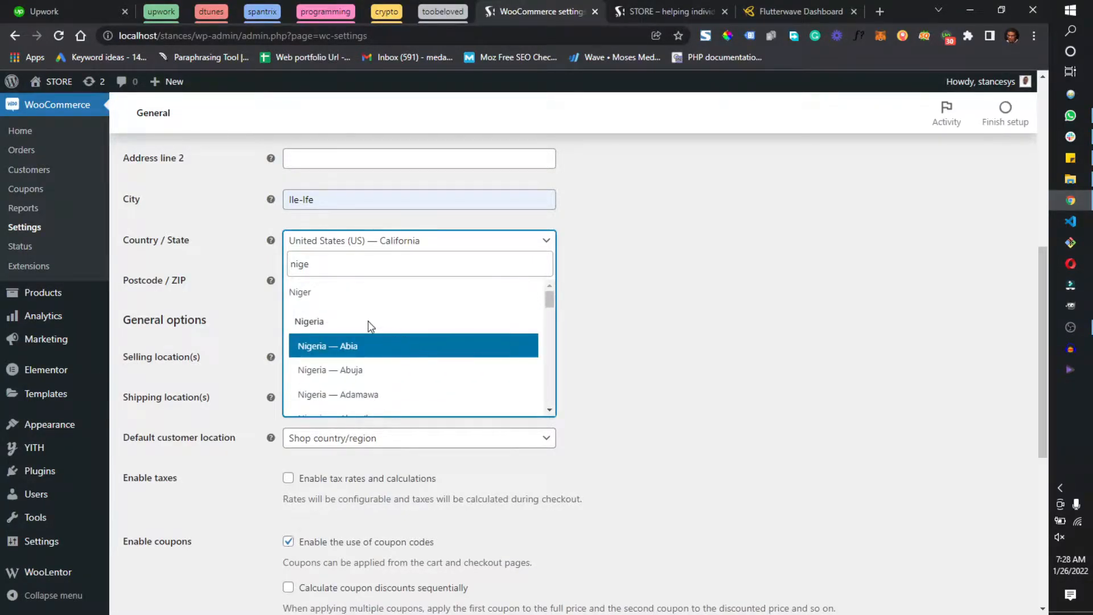
pyautogui.scroll(-2, 402, 349)
pyautogui.scroll(-10, 425, 352)
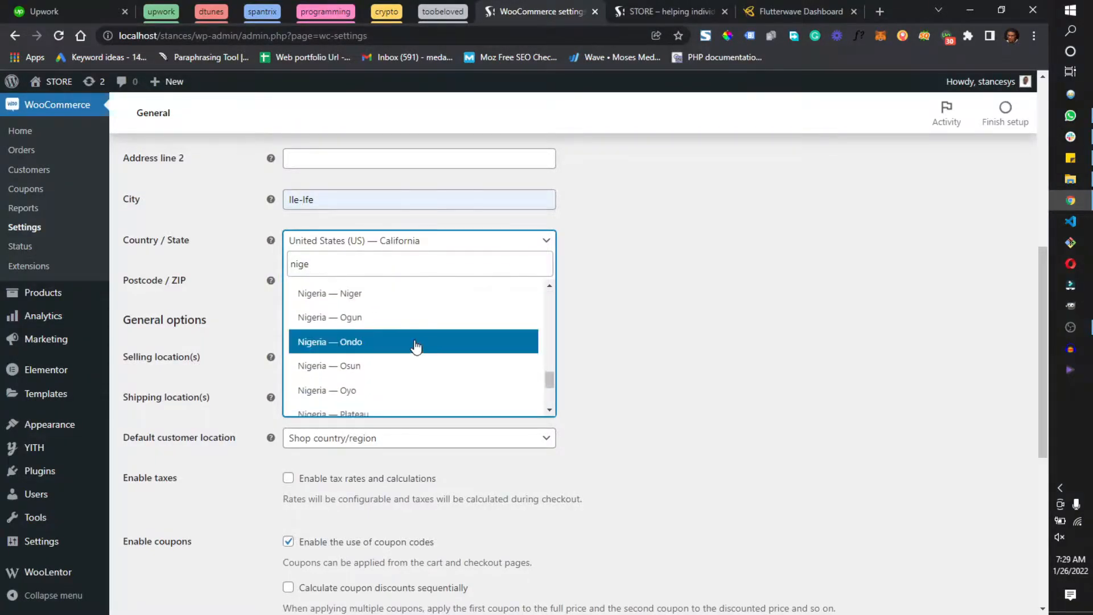
pyautogui.click(383, 371)
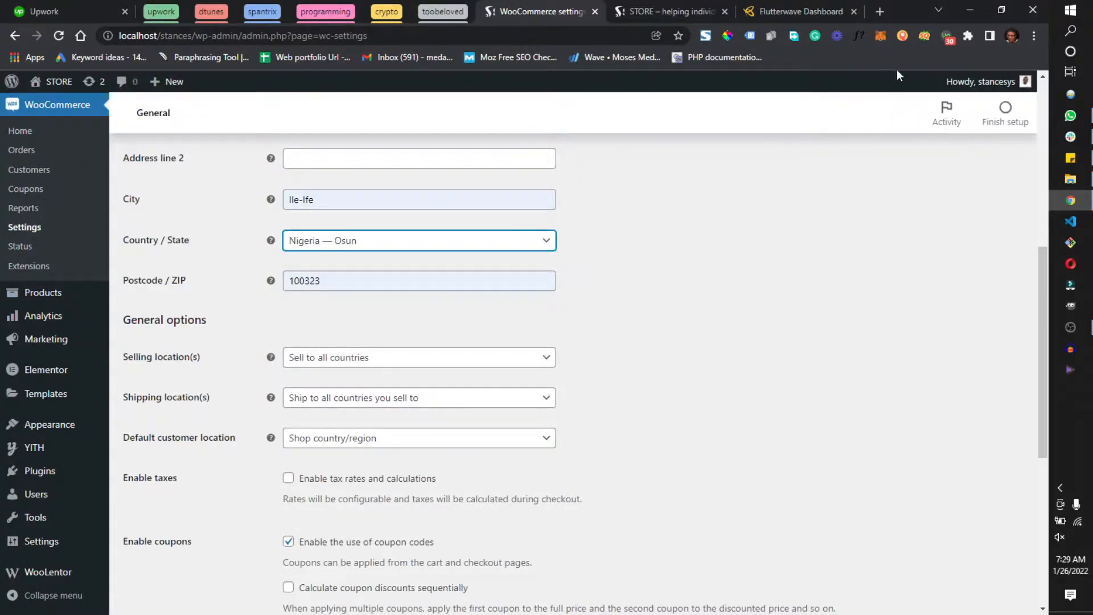
pyautogui.click(880, 11)
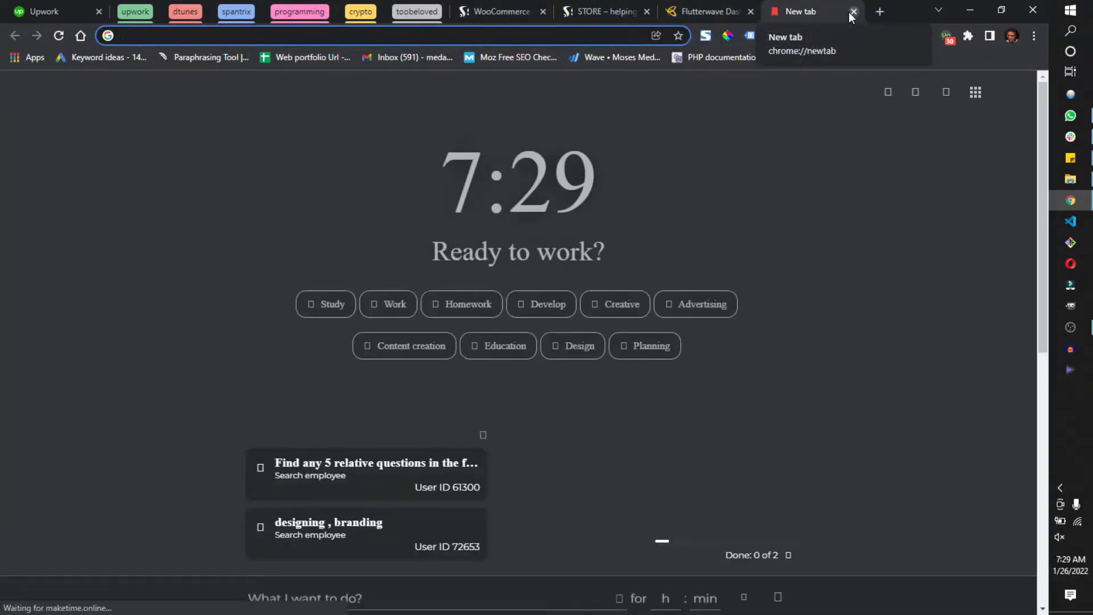
pyautogui.click(853, 12)
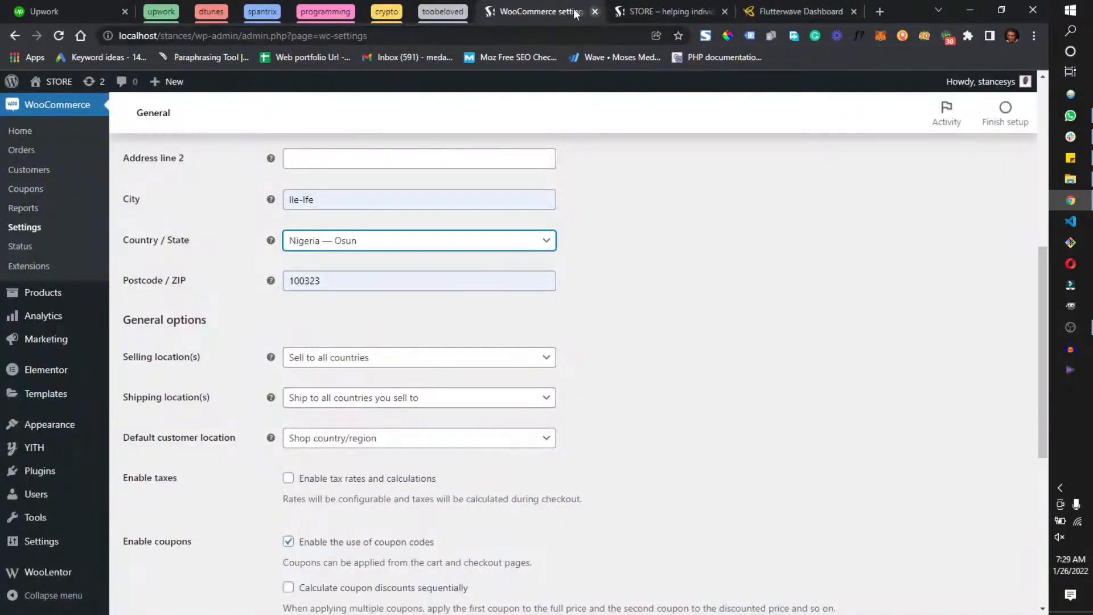
# Review the available options for selling locations, shipping locations and default customer location without changing them
pyautogui.click(372, 359)
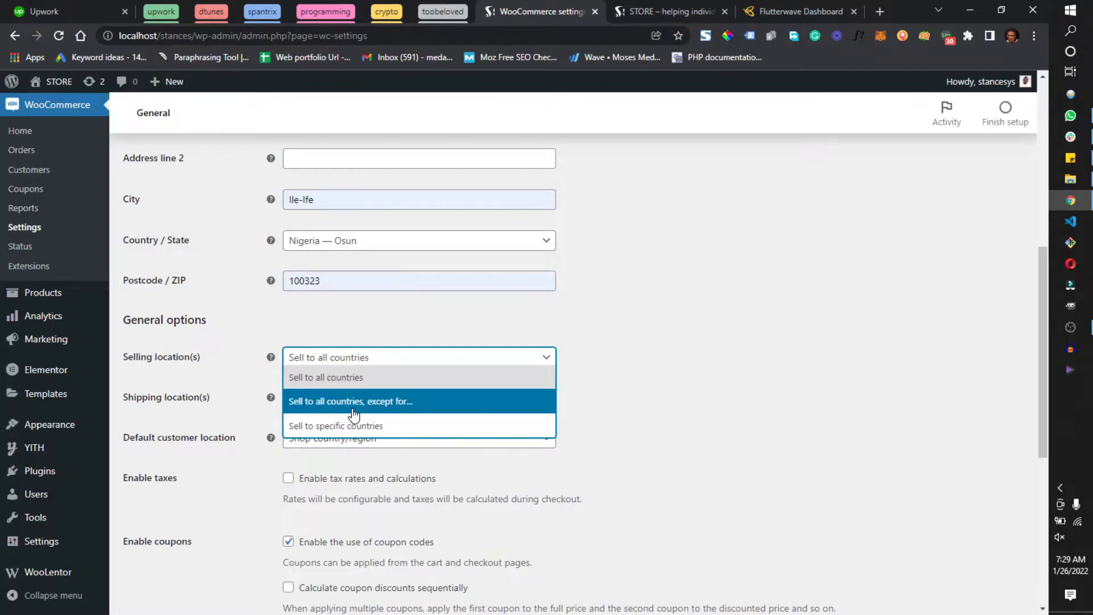
pyautogui.click(370, 357)
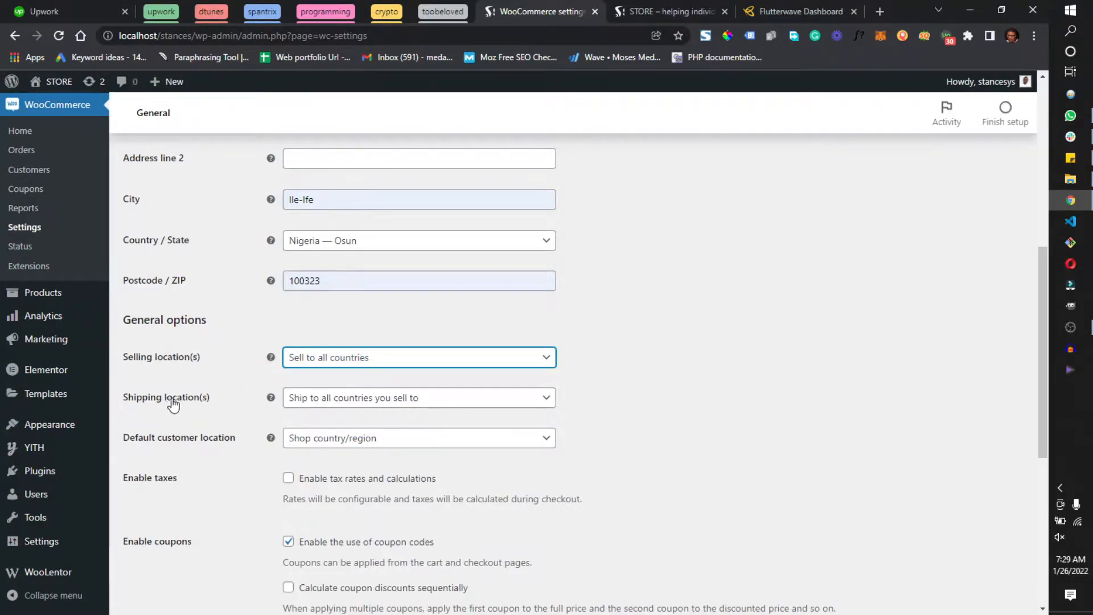
pyautogui.click(335, 401)
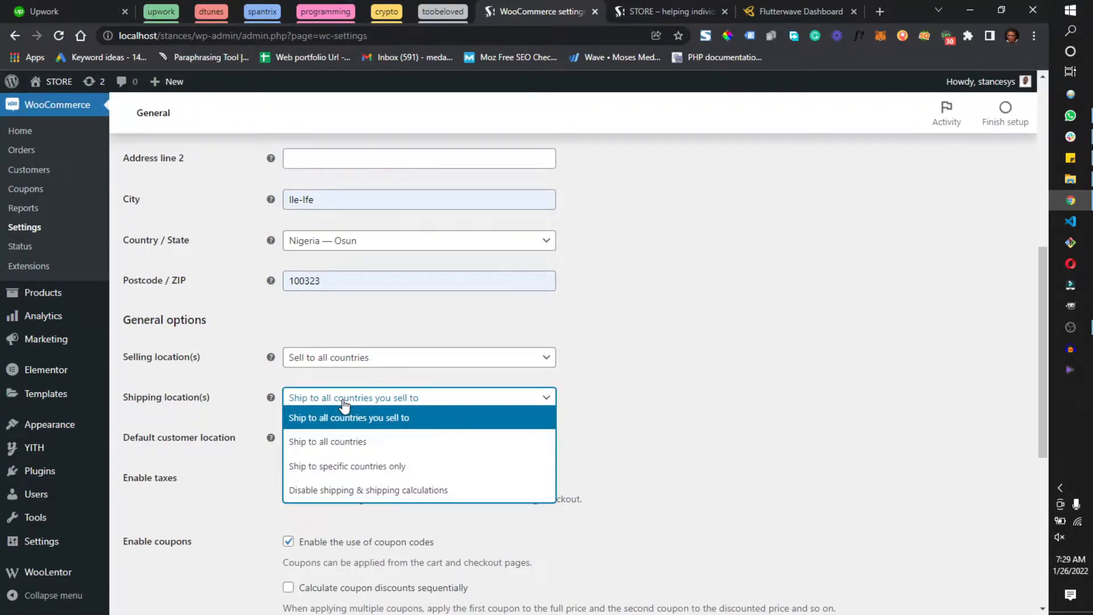
pyautogui.click(382, 405)
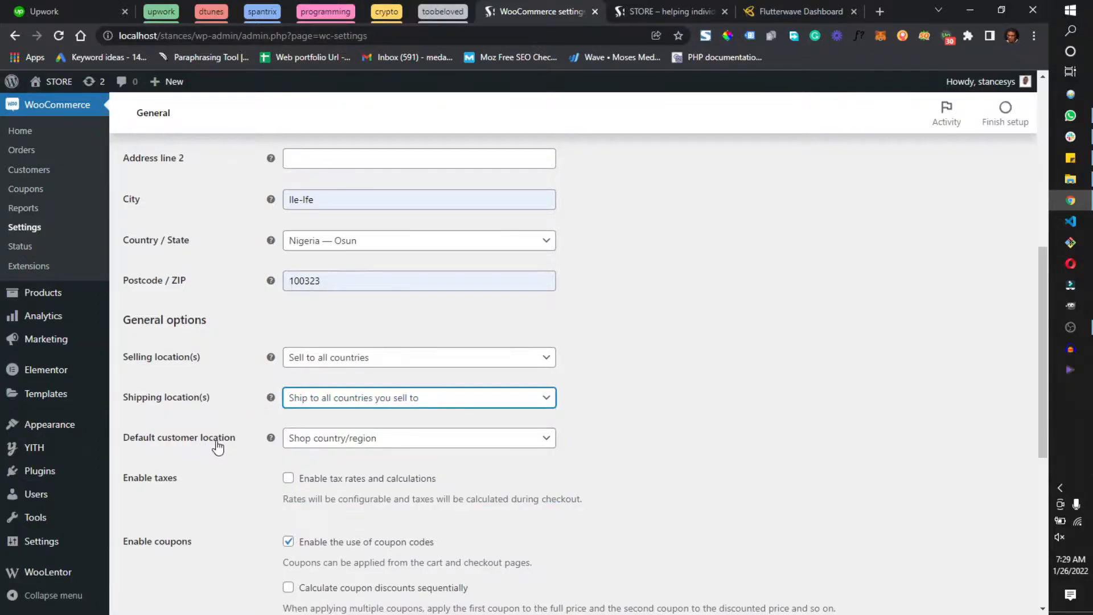
pyautogui.click(341, 440)
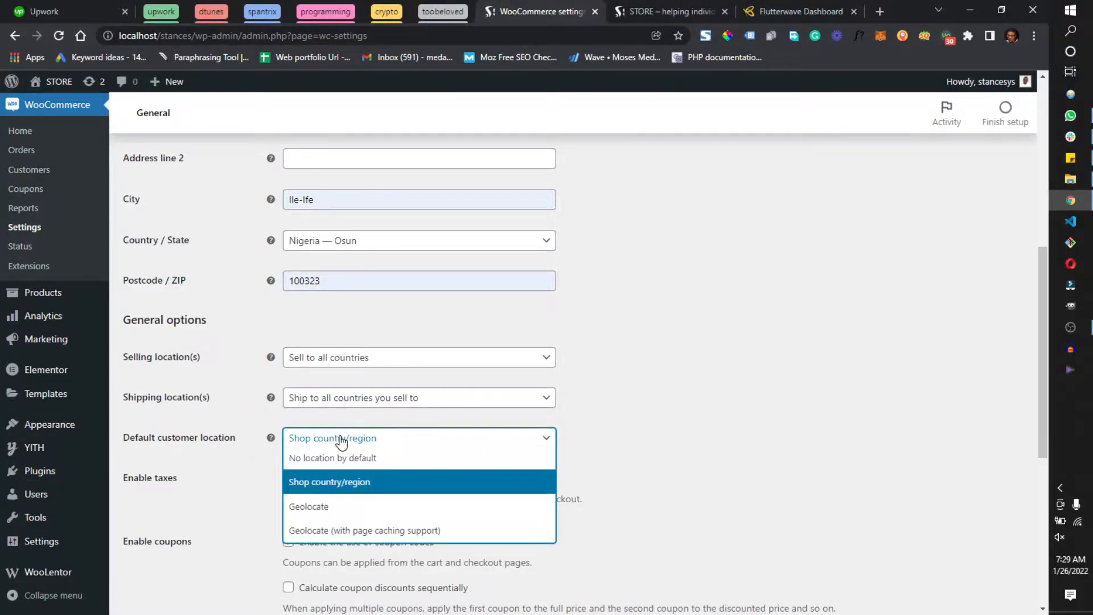
pyautogui.click(340, 440)
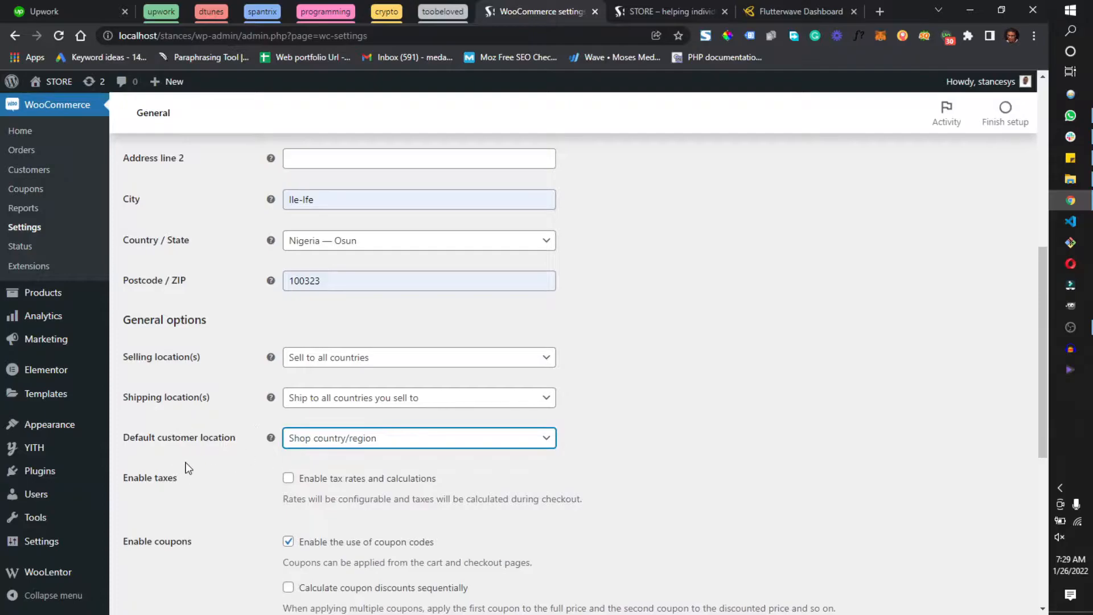
# Enable tax rates and calculations for the store
pyautogui.scroll(-3, 256, 443)
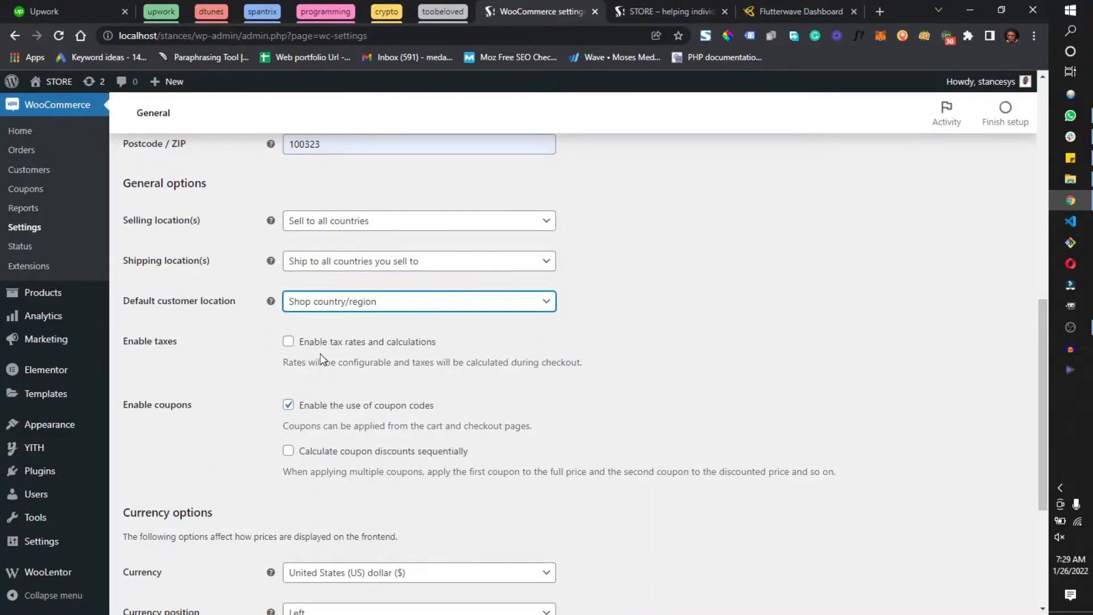
pyautogui.click(289, 341)
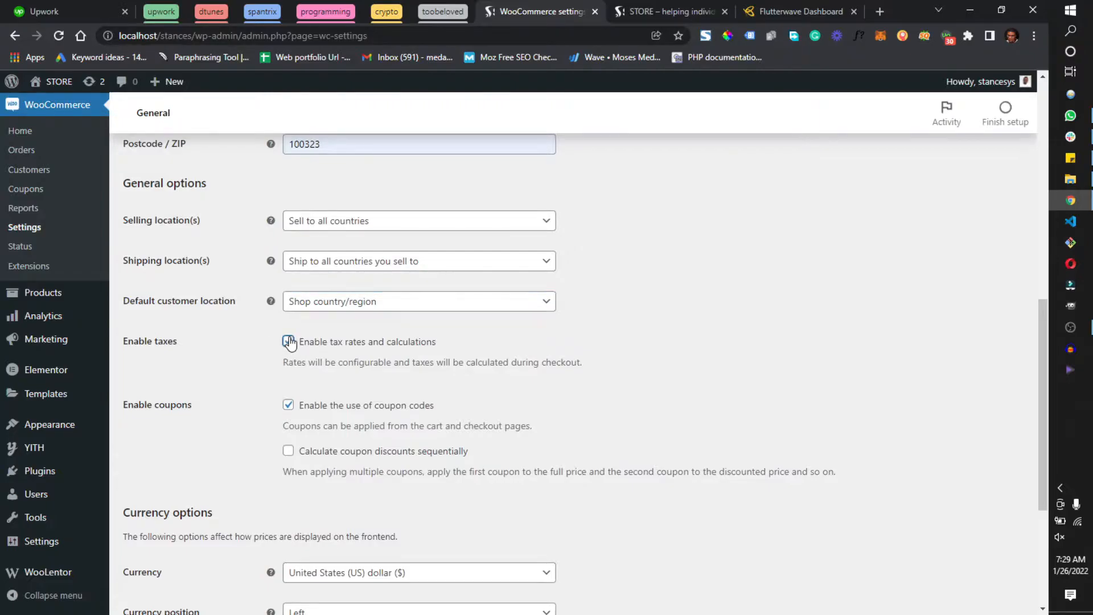
pyautogui.click(288, 340)
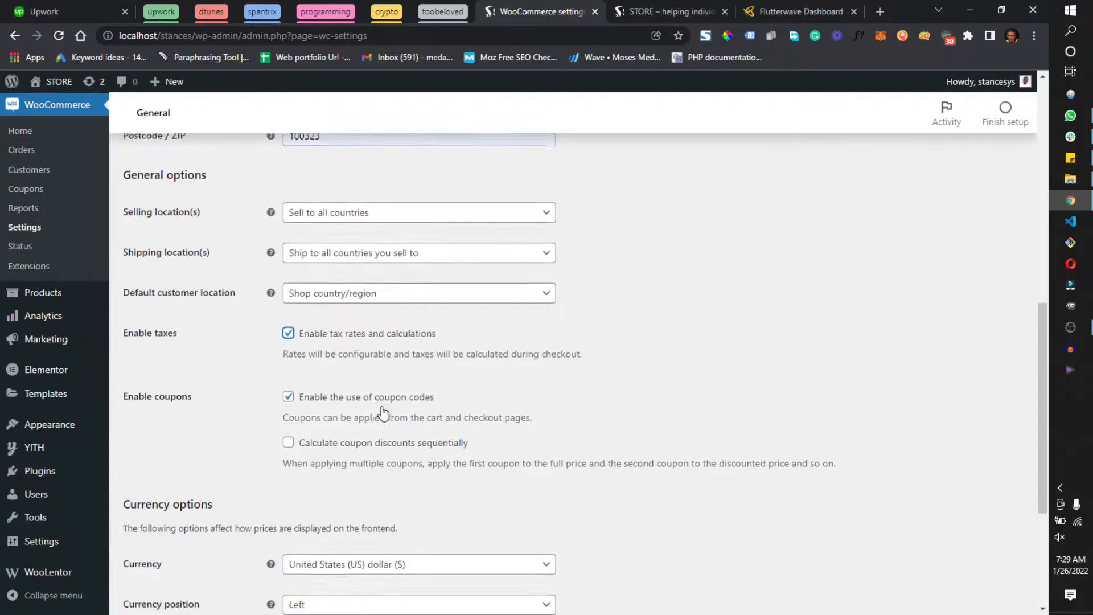
# Set the store currency to Nigerian naira (₦) in the currency options
pyautogui.scroll(-3, 380, 413)
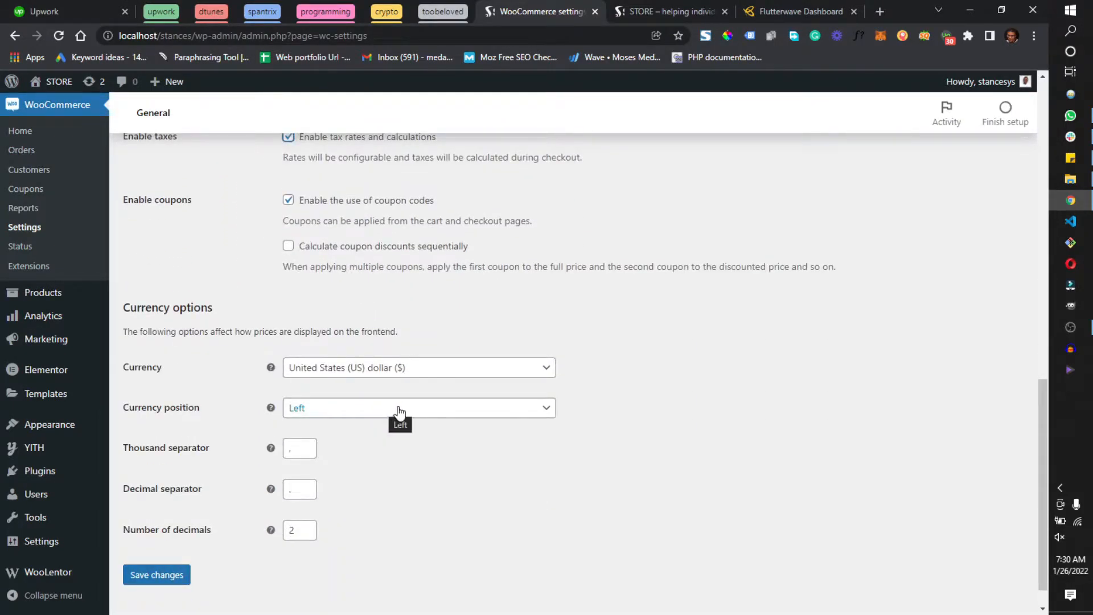
pyautogui.click(346, 367)
pyautogui.click(361, 386)
pyautogui.write('nigi')
pyautogui.press('BackSpace')
pyautogui.press('BackSpace')
pyautogui.press('BackSpace')
pyautogui.write('gn')
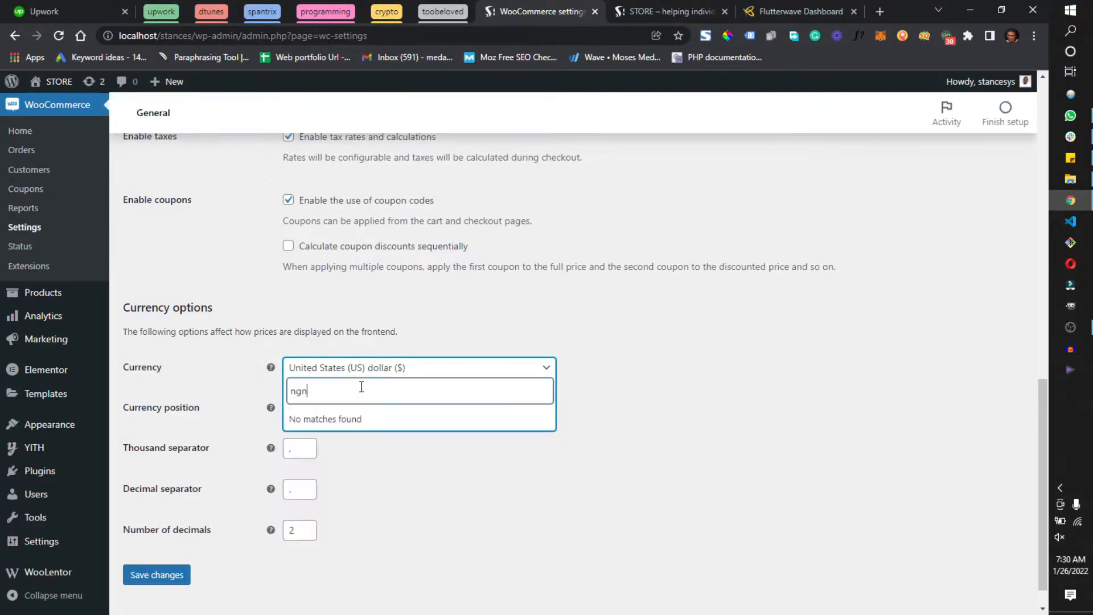
pyautogui.press('BackSpace')
pyautogui.press('BackSpace')
pyautogui.press('BackSpace')
pyautogui.write('nige')
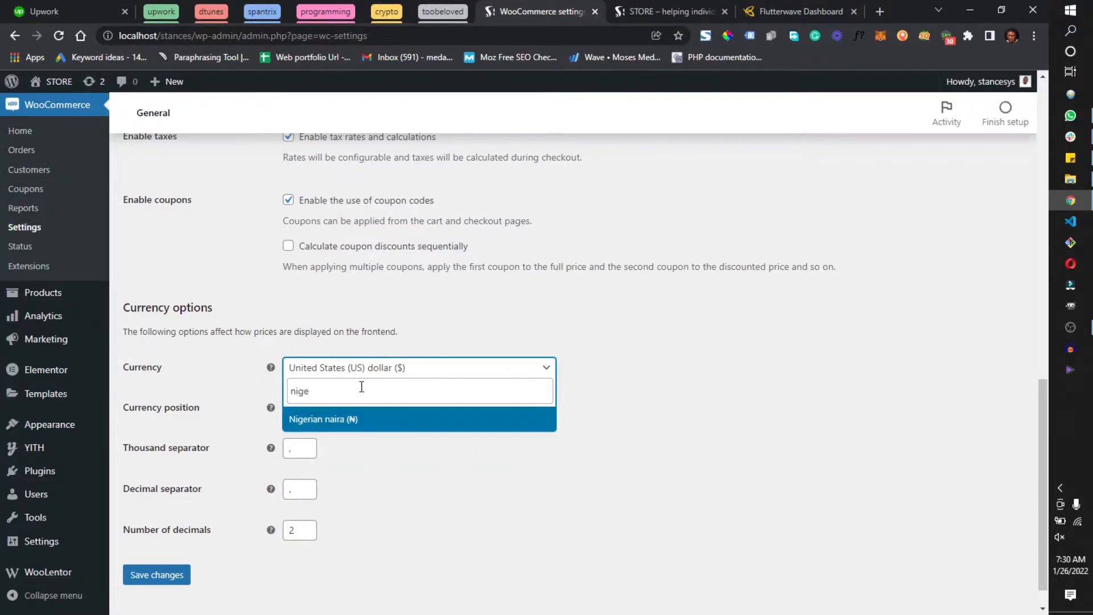
pyautogui.press('Return')
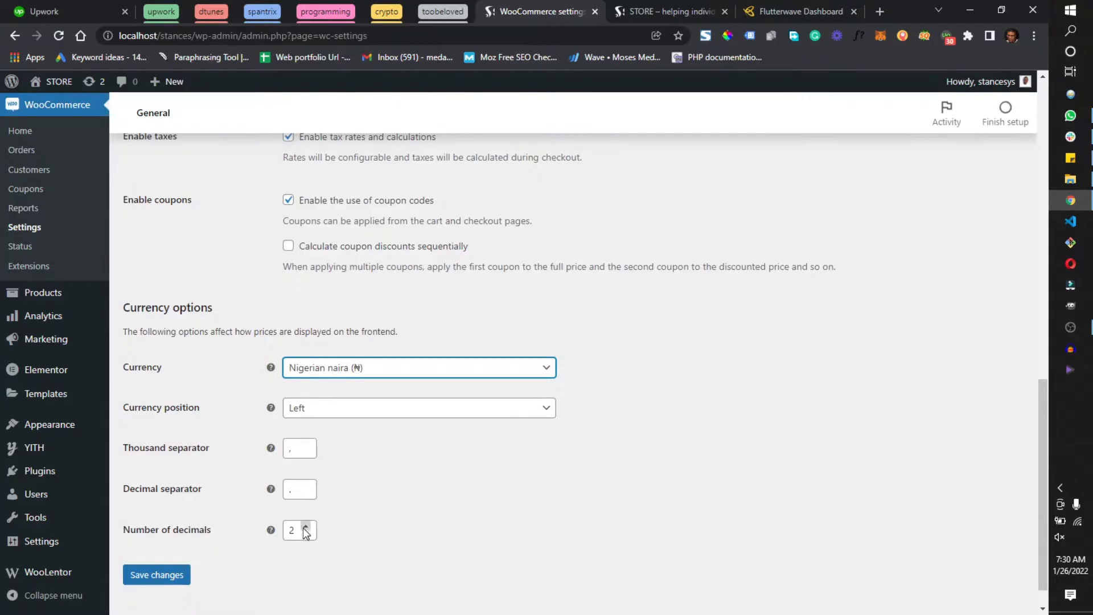
# Save the changes to the general store settings
pyautogui.press('Return')
pyautogui.scroll(-20, 405, 447)
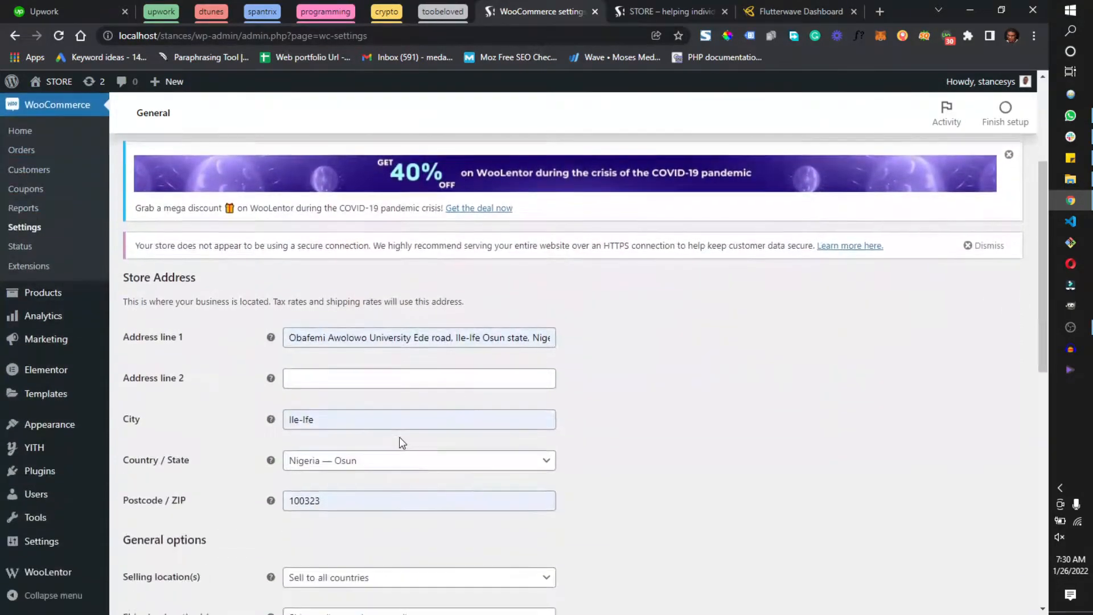
pyautogui.click(143, 544)
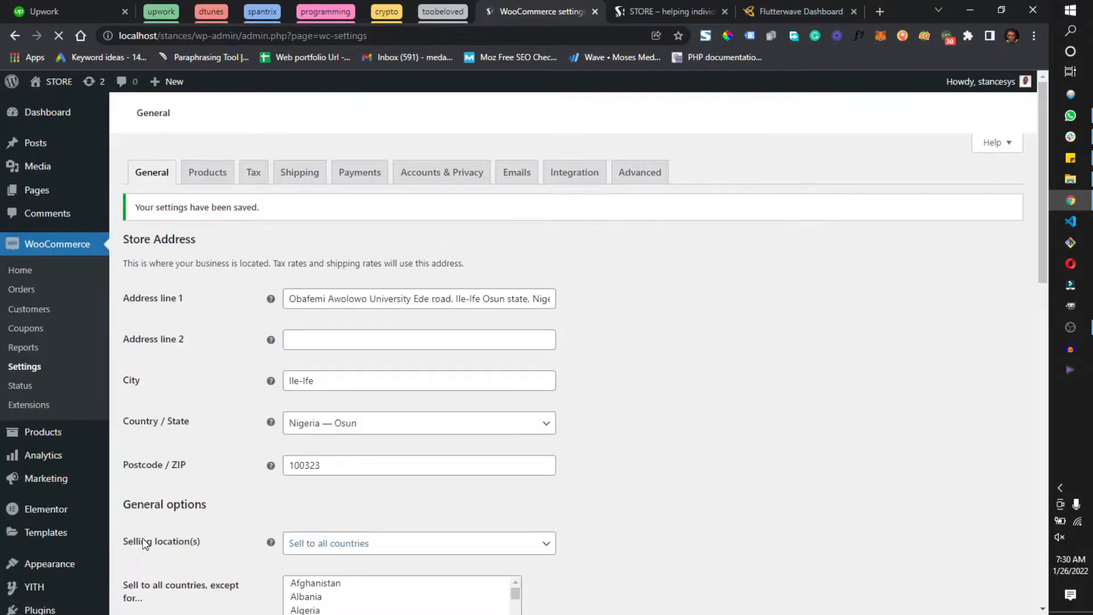
# Open the Products settings and review which pages can be assigned as the Shop page, keeping Shop
pyautogui.click(208, 173)
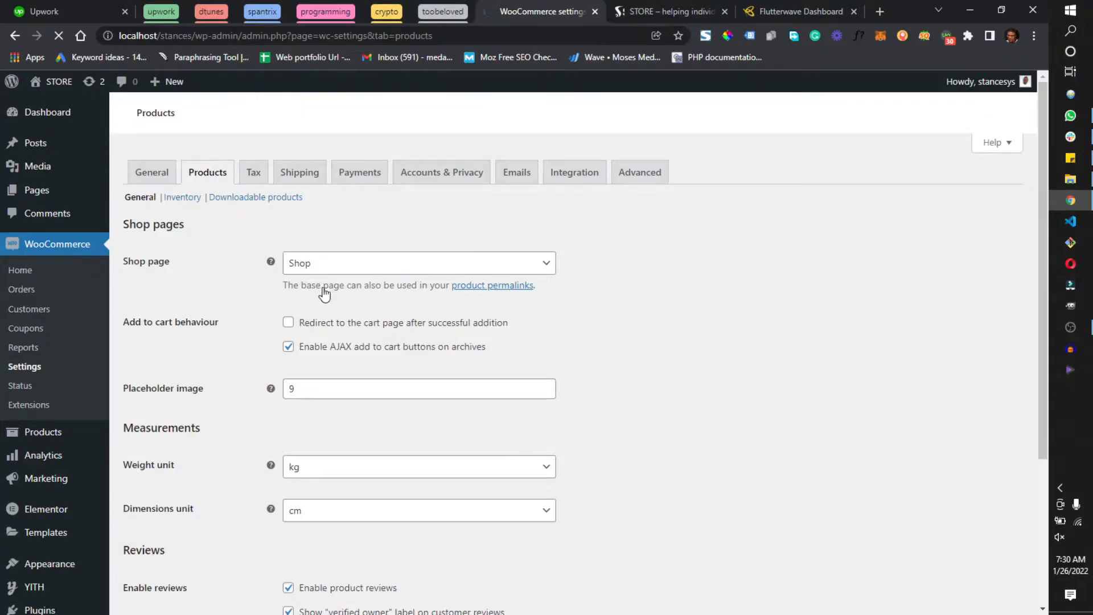
pyautogui.click(345, 265)
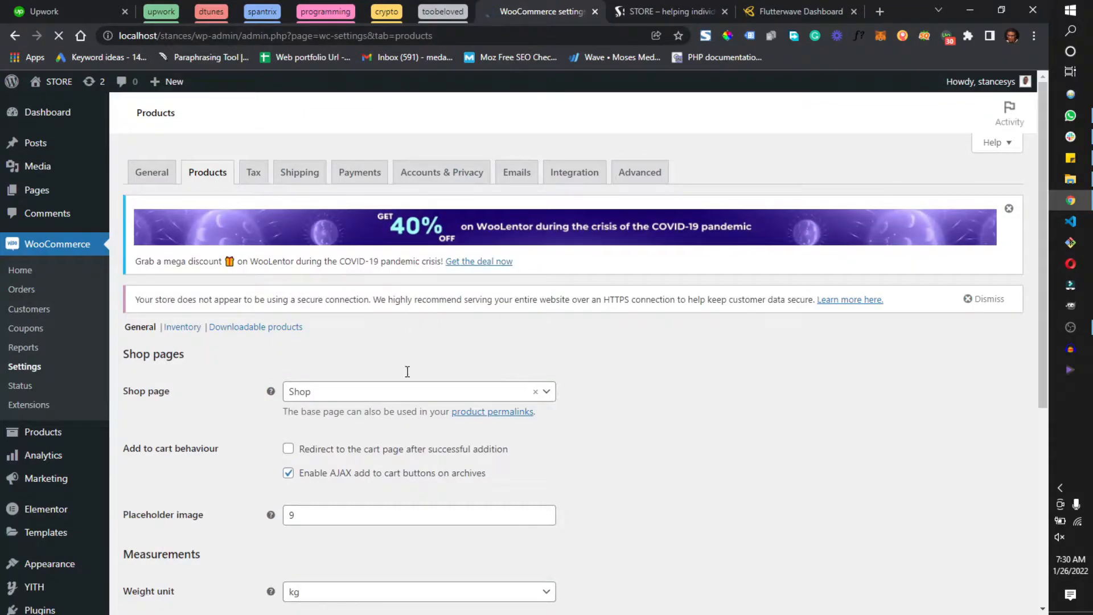
pyautogui.scroll(-3, 443, 335)
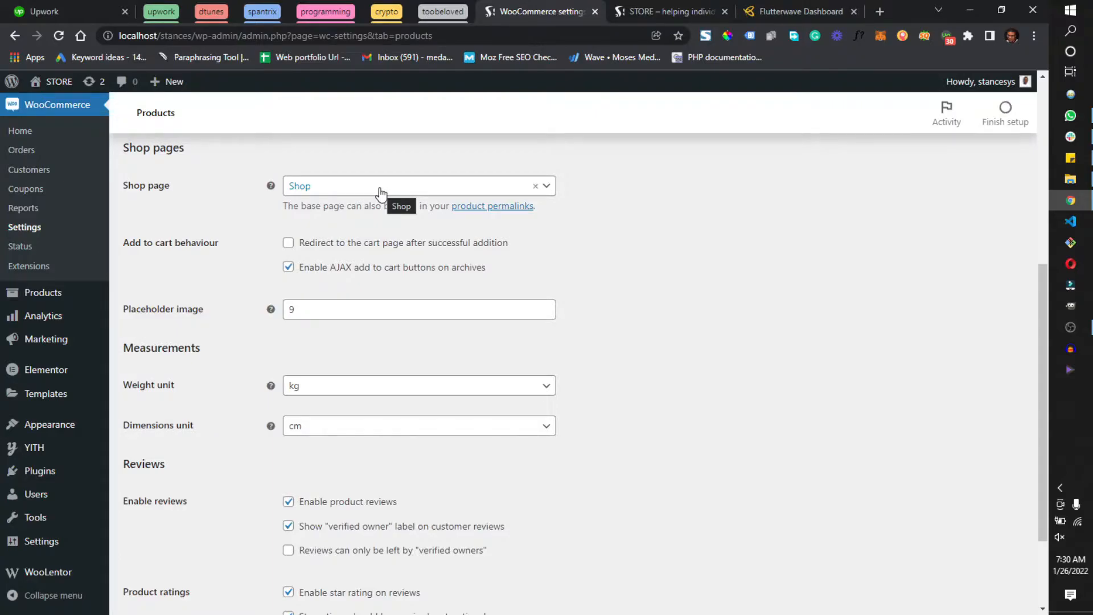
pyautogui.click(378, 188)
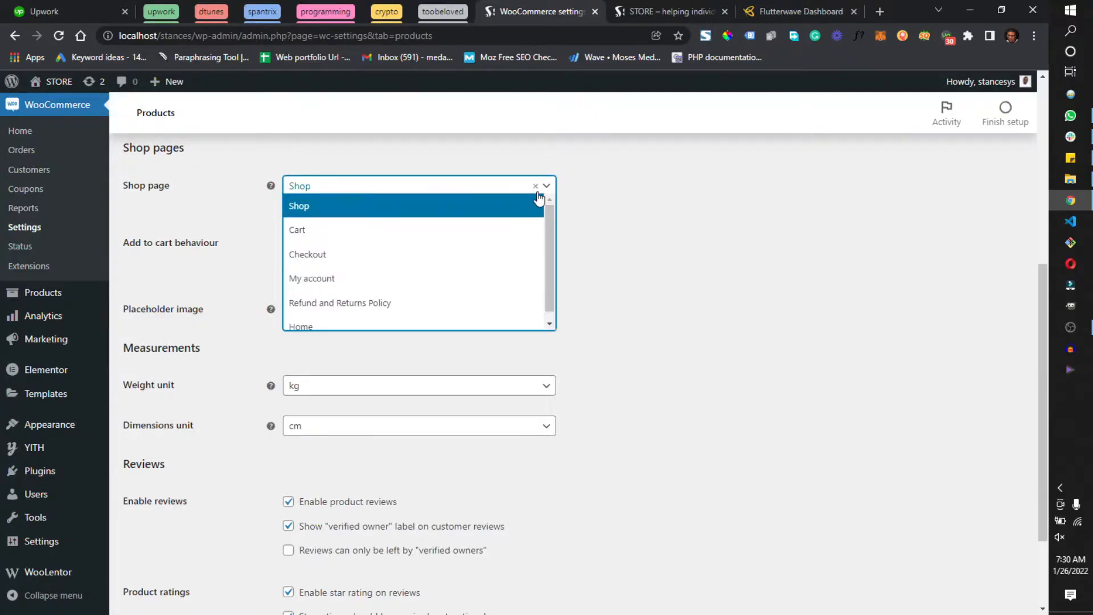
pyautogui.click(680, 208)
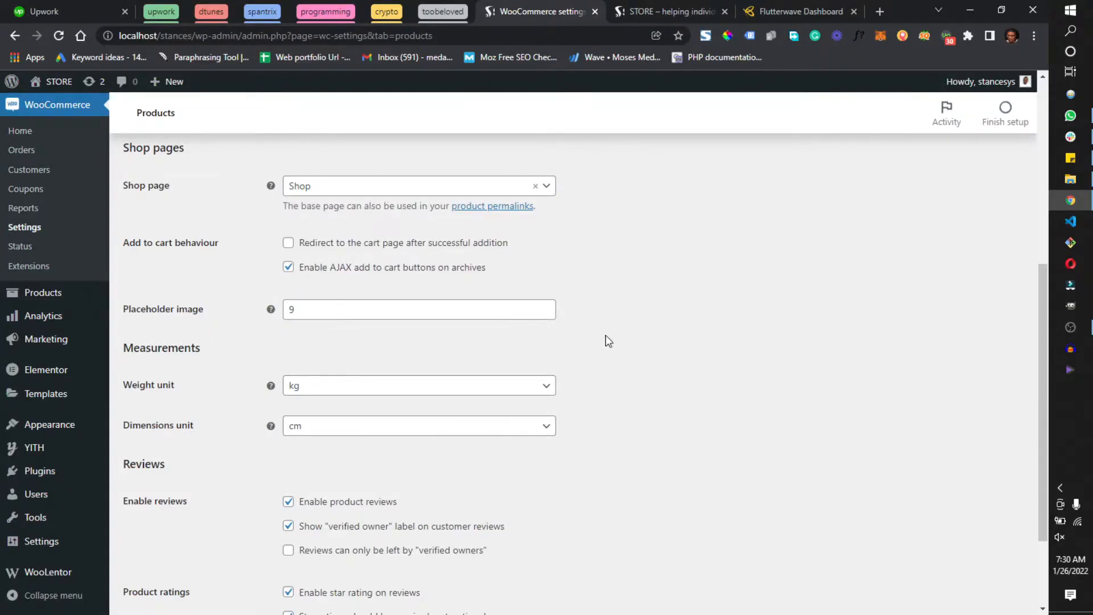
# Review the add-to-cart, measurement and review options, leaving the cart page redirect off, and save the product settings
pyautogui.scroll(-2, 603, 334)
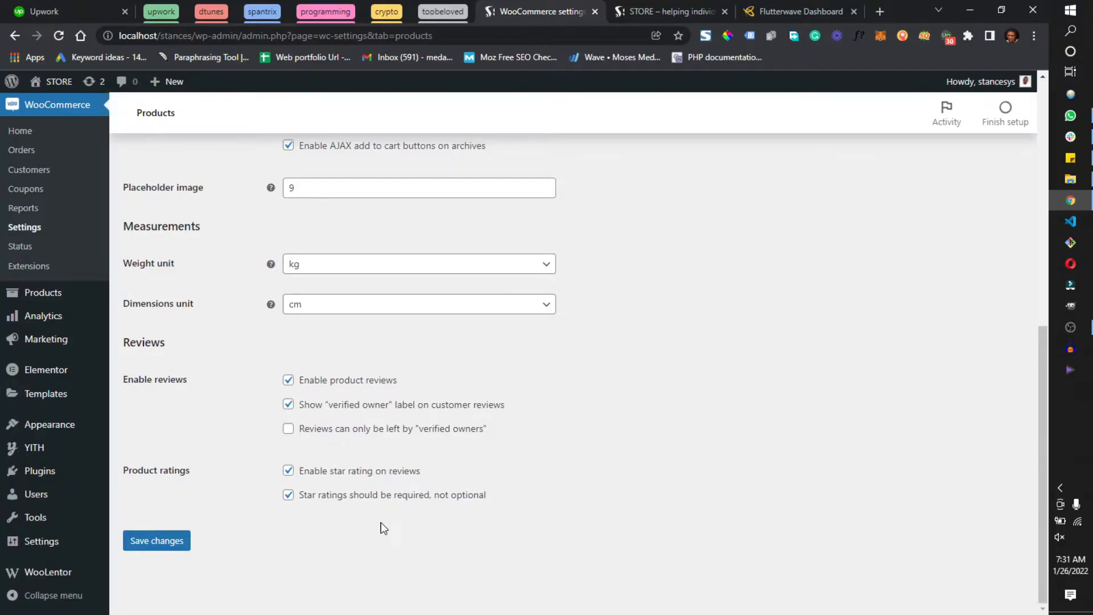
pyautogui.scroll(5, 380, 420)
pyautogui.scroll(-2, 383, 421)
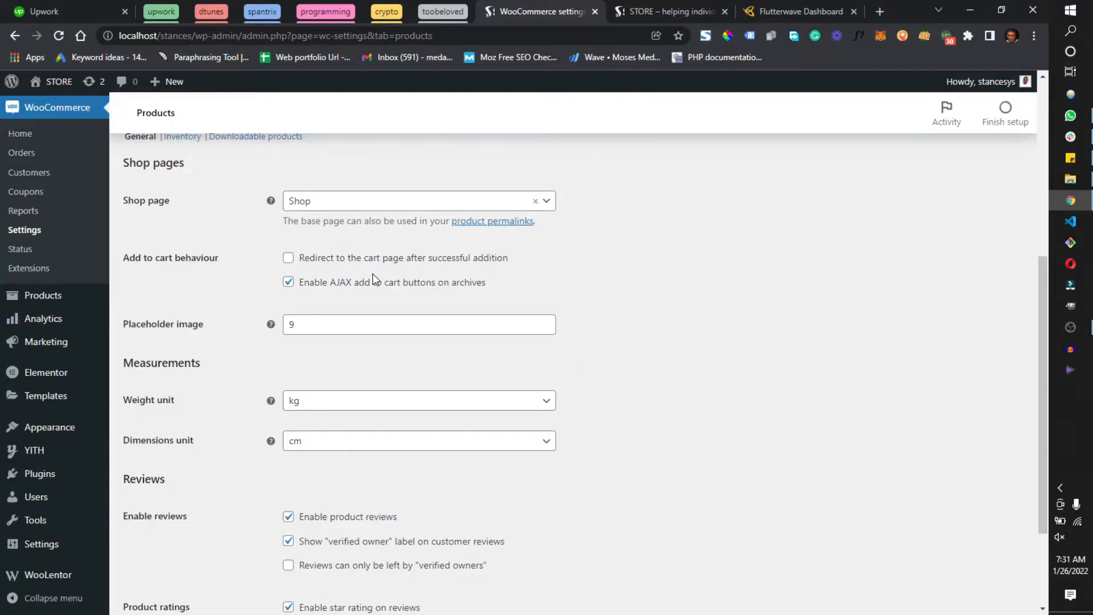
pyautogui.click(351, 264)
pyautogui.click(288, 258)
pyautogui.scroll(-2, 384, 380)
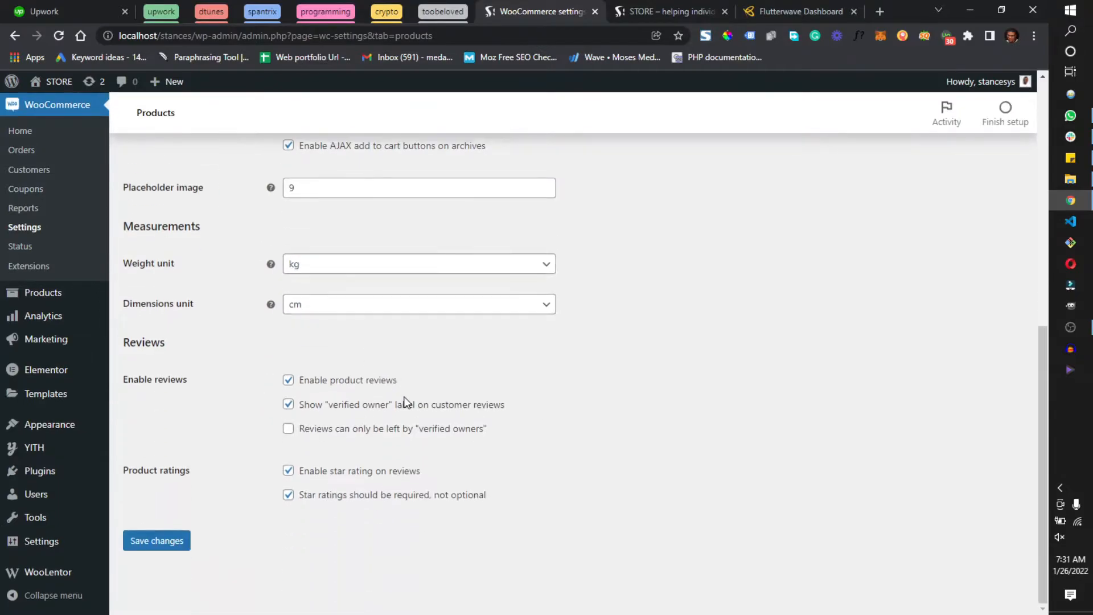
pyautogui.click(170, 541)
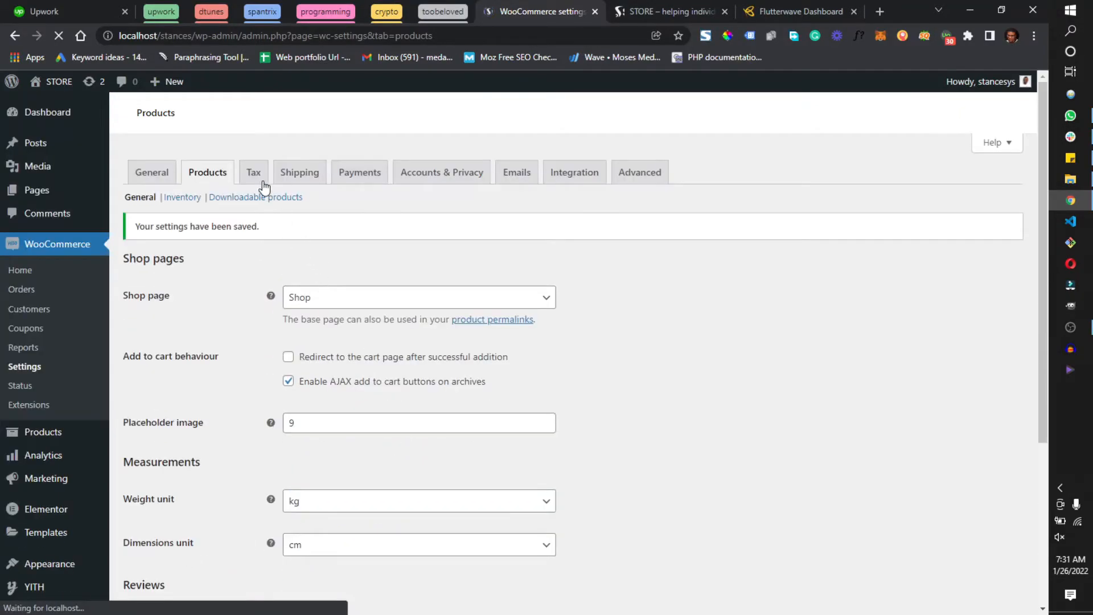
# Open the Tax settings and examine the options for tax calculation address, shipping tax class, additional tax classes and price display
pyautogui.click(263, 182)
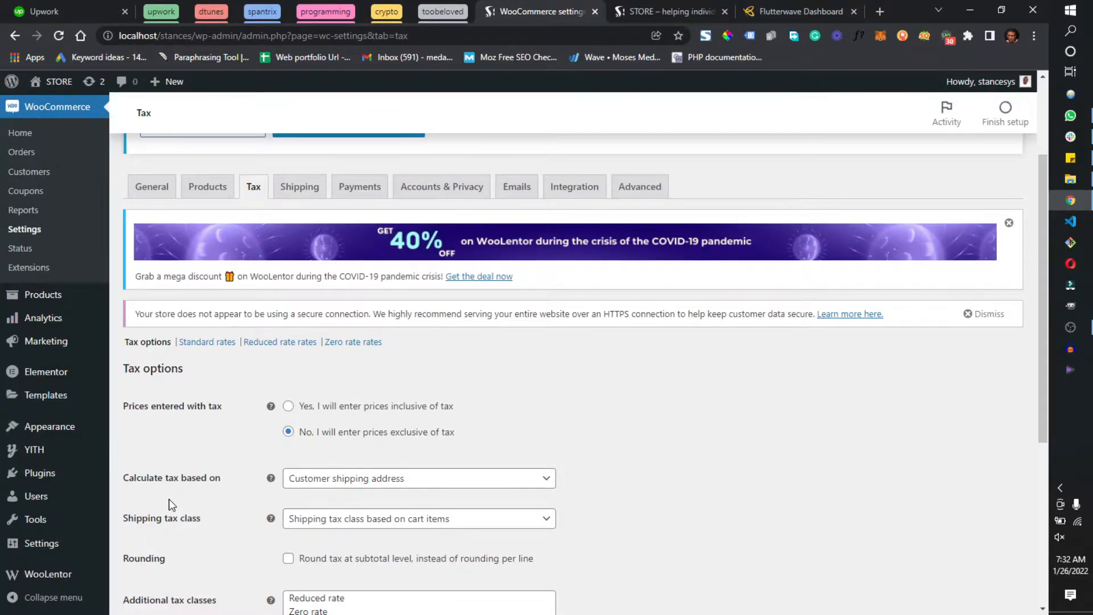
pyautogui.click(322, 483)
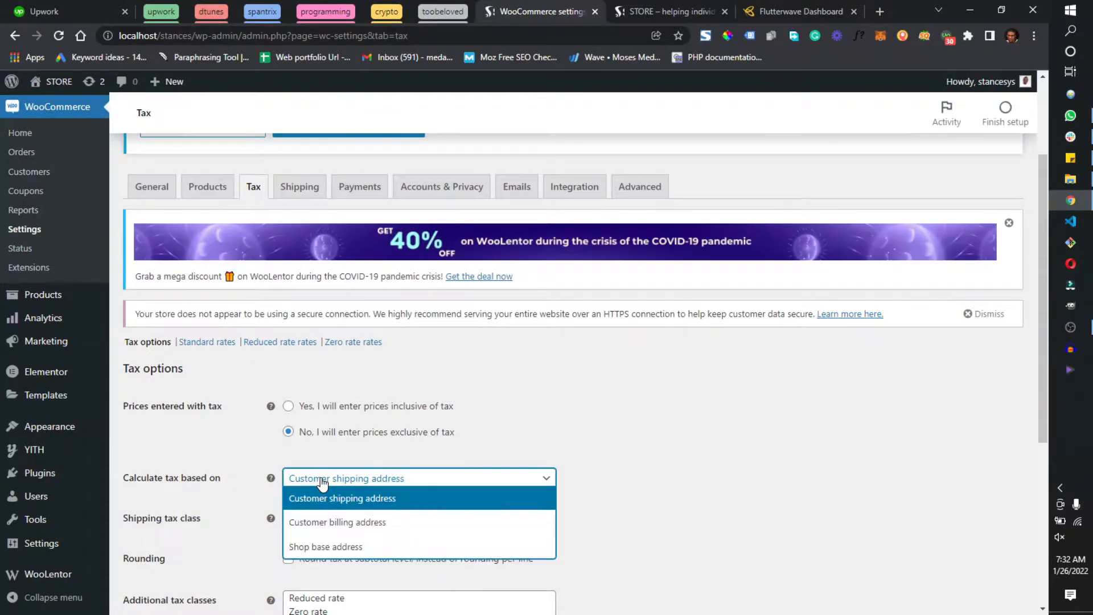
pyautogui.click(322, 483)
pyautogui.scroll(-2, 319, 484)
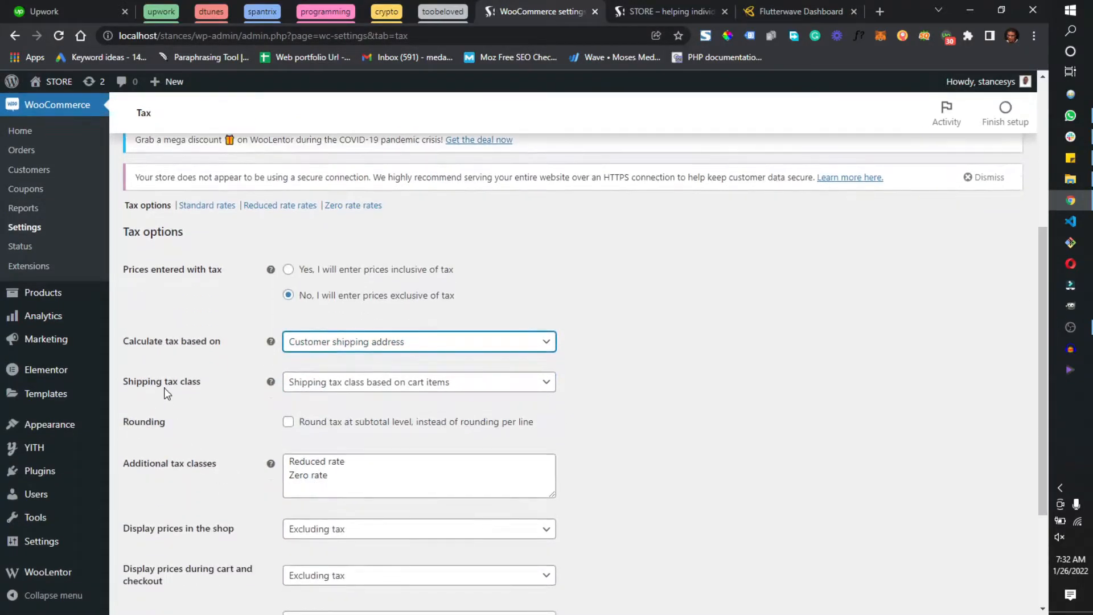
pyautogui.click(414, 388)
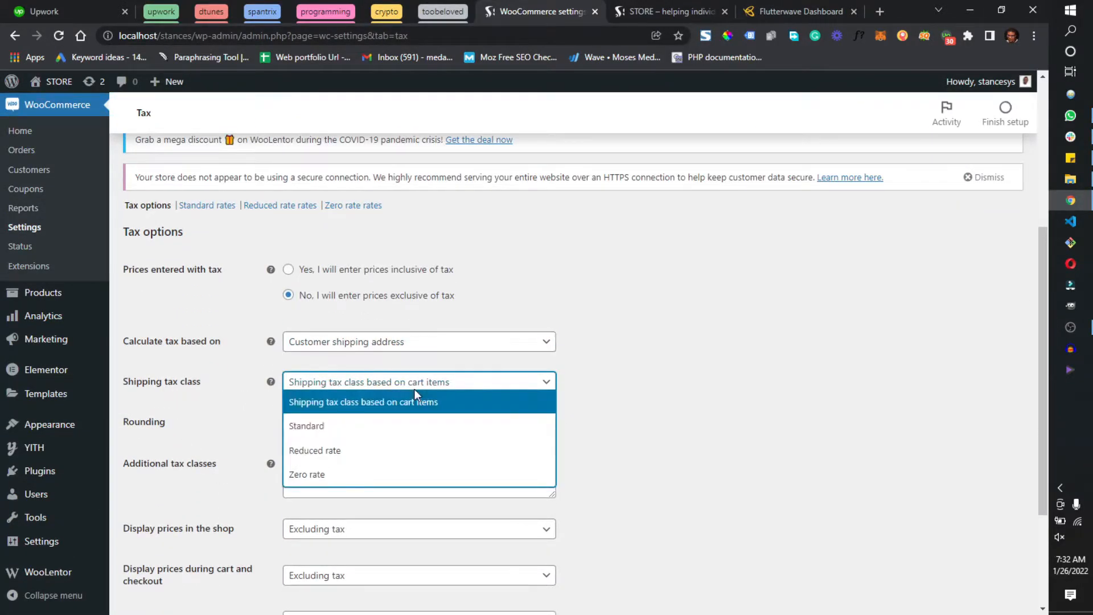
pyautogui.click(416, 389)
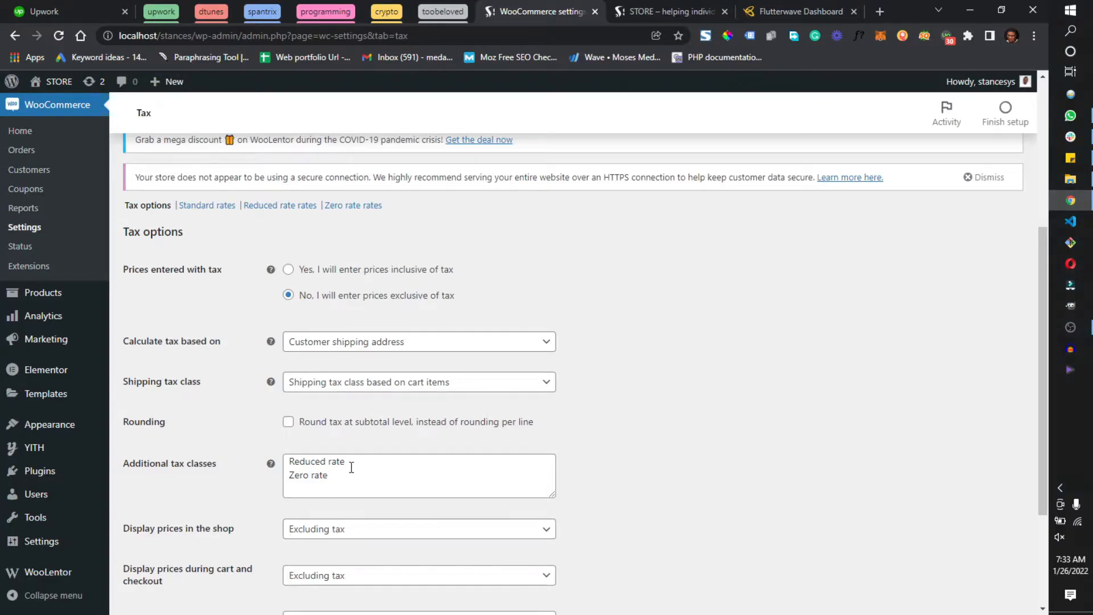
pyautogui.scroll(-1, 364, 461)
pyautogui.scroll(-2, 317, 375)
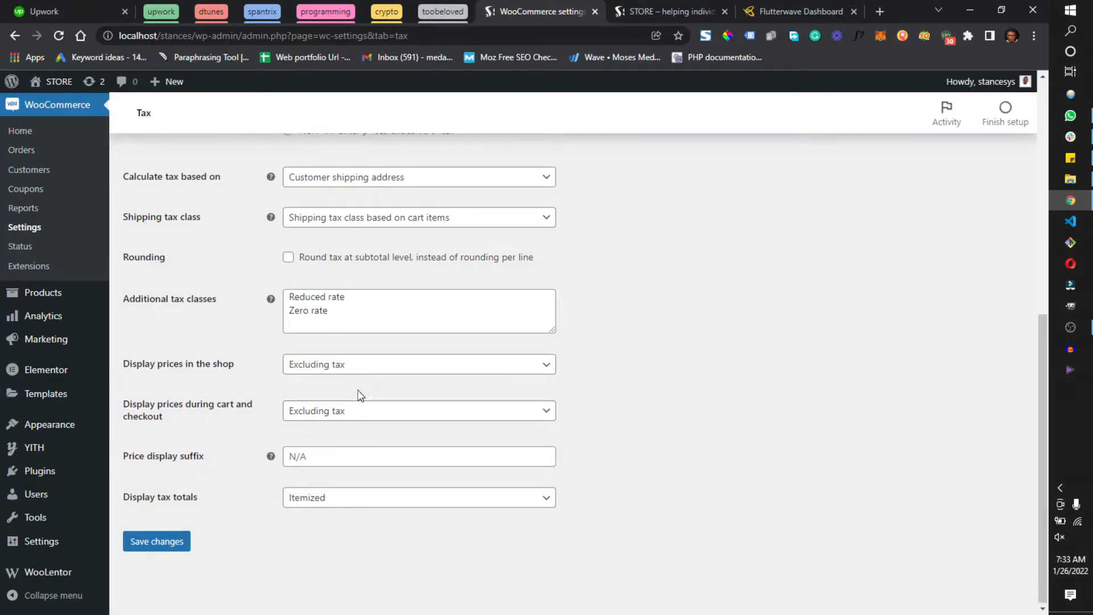
pyautogui.scroll(5, 358, 393)
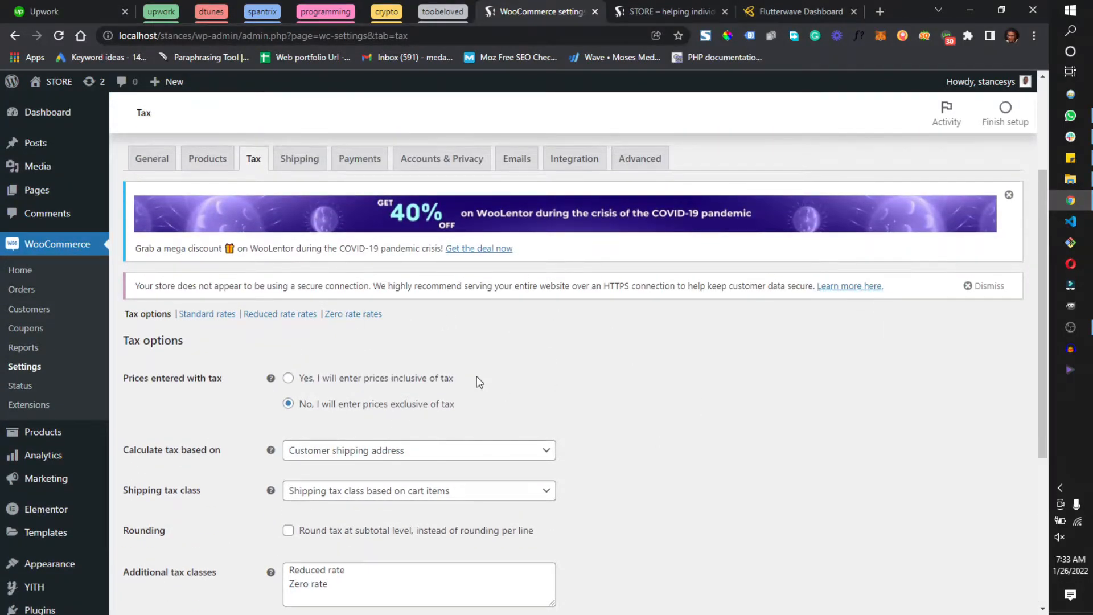
pyautogui.scroll(1, 481, 383)
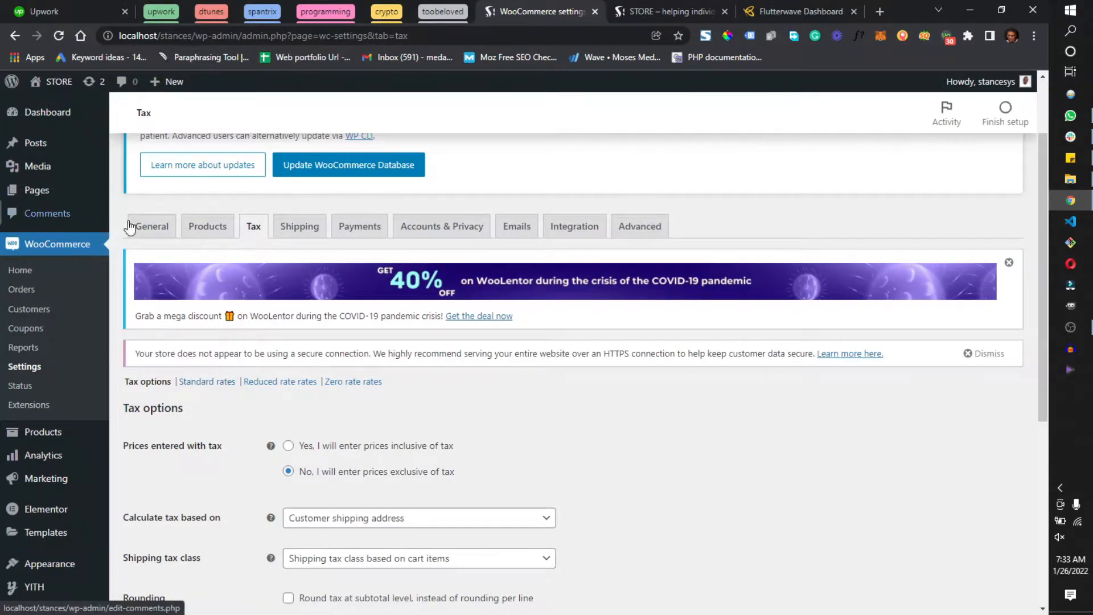
# Start a new shipping zone in the Shipping settings and name it Canada
pyautogui.click(317, 234)
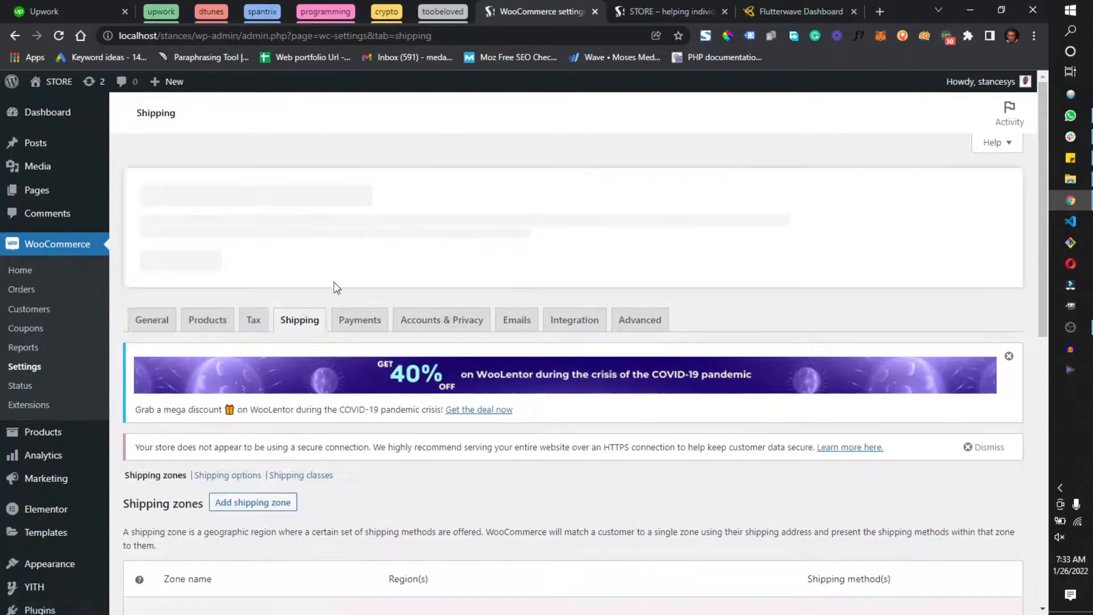
pyautogui.scroll(-5, 344, 362)
pyautogui.scroll(-4, 344, 362)
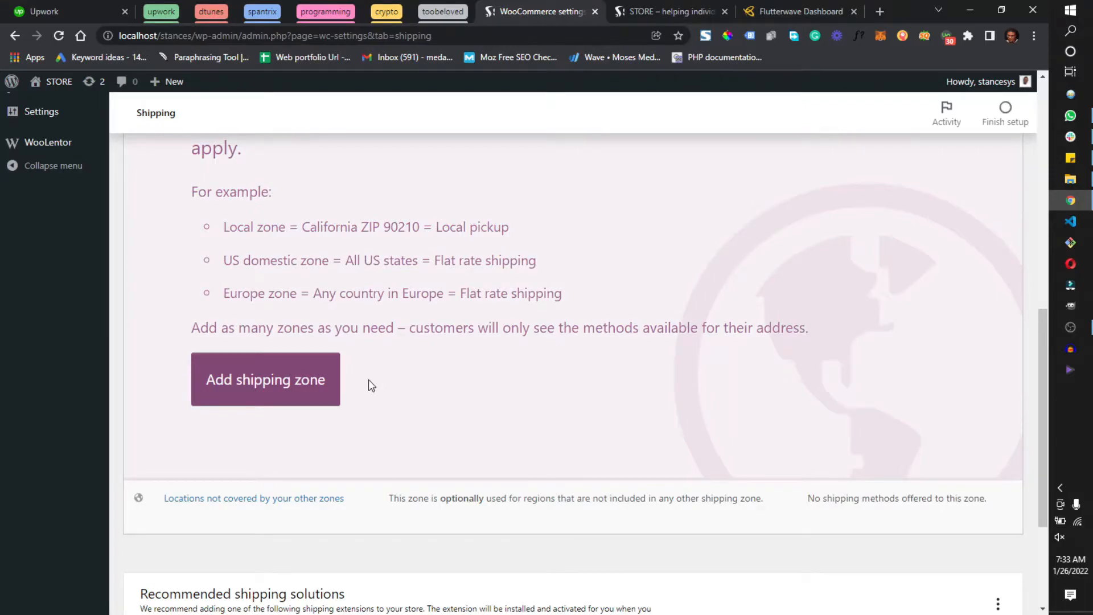
pyautogui.scroll(7, 361, 398)
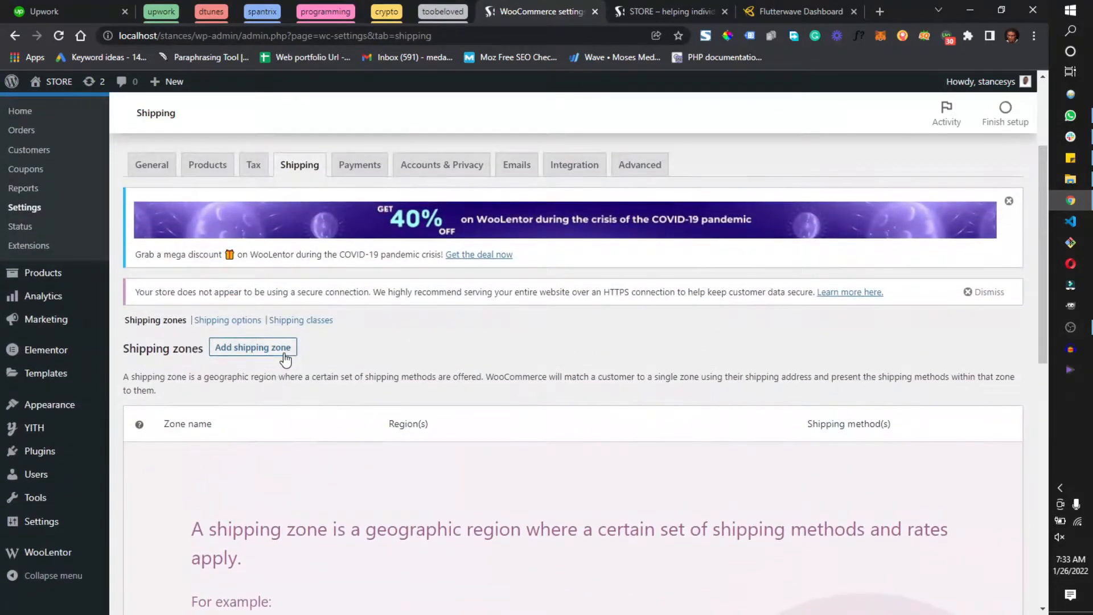
pyautogui.click(284, 358)
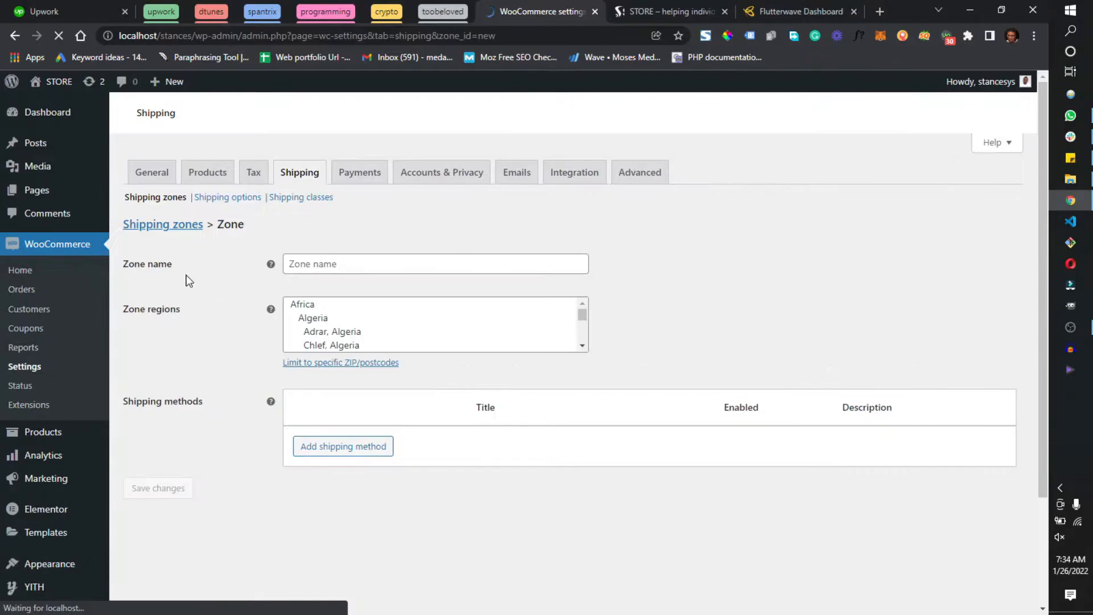
pyautogui.click(361, 266)
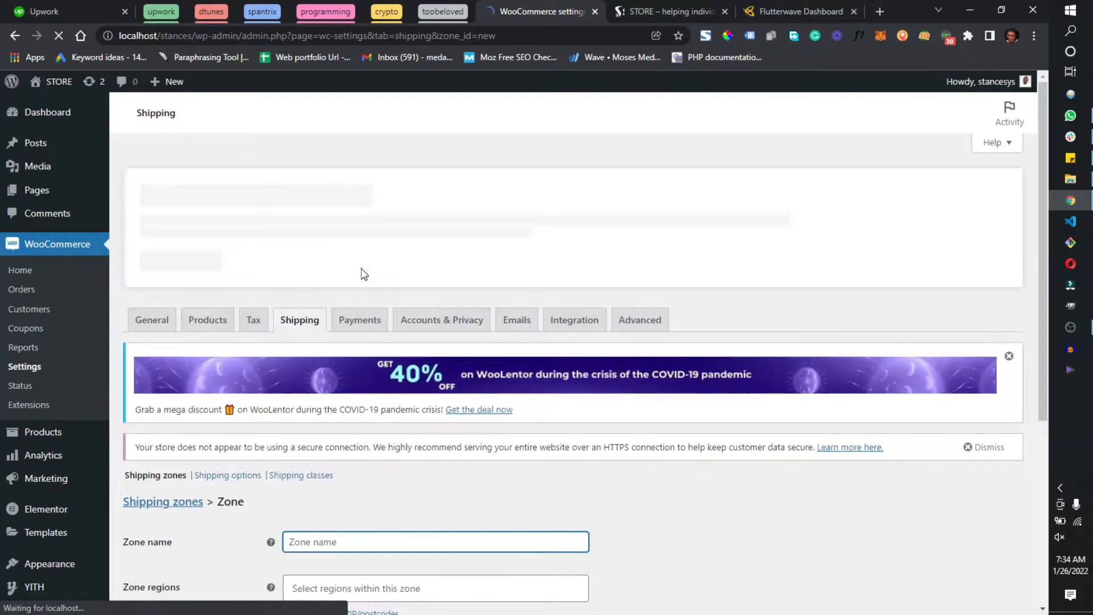
pyautogui.write('Cana')
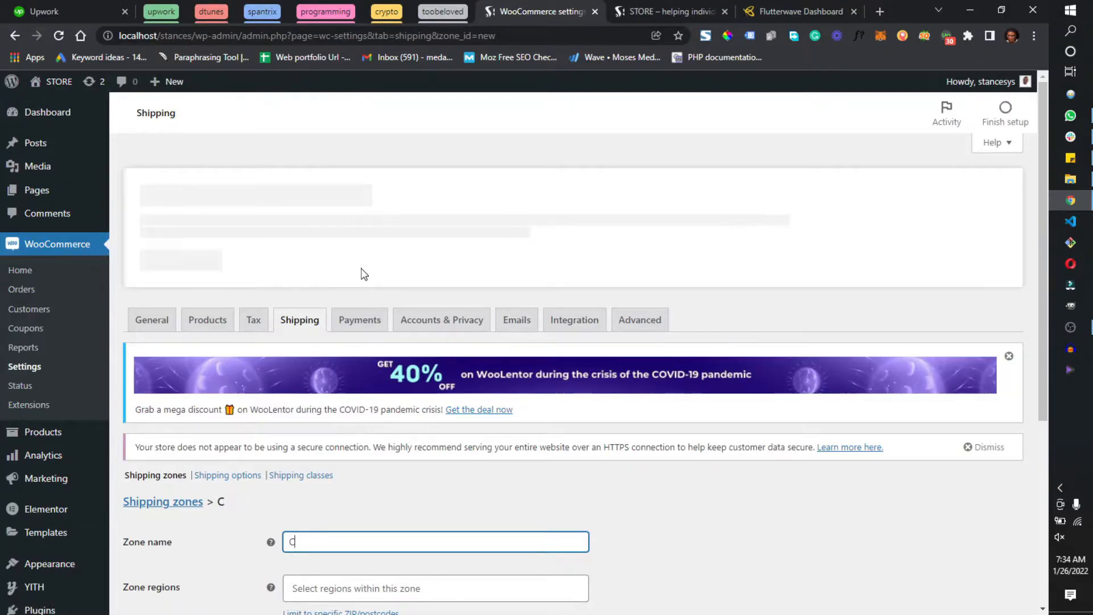
pyautogui.press('BackSpace')
pyautogui.press('BackSpace')
pyautogui.press('BackSpace')
pyautogui.write('an')
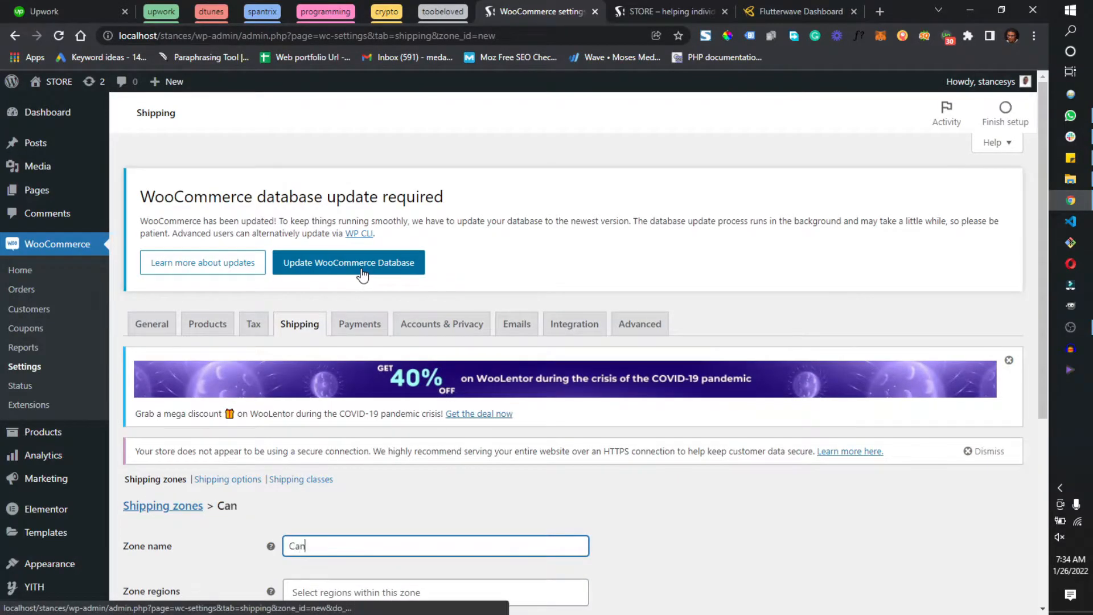
pyautogui.write('ada')
# Search the zone regions for "canada" and look through the matching provinces
pyautogui.scroll(-2, 398, 263)
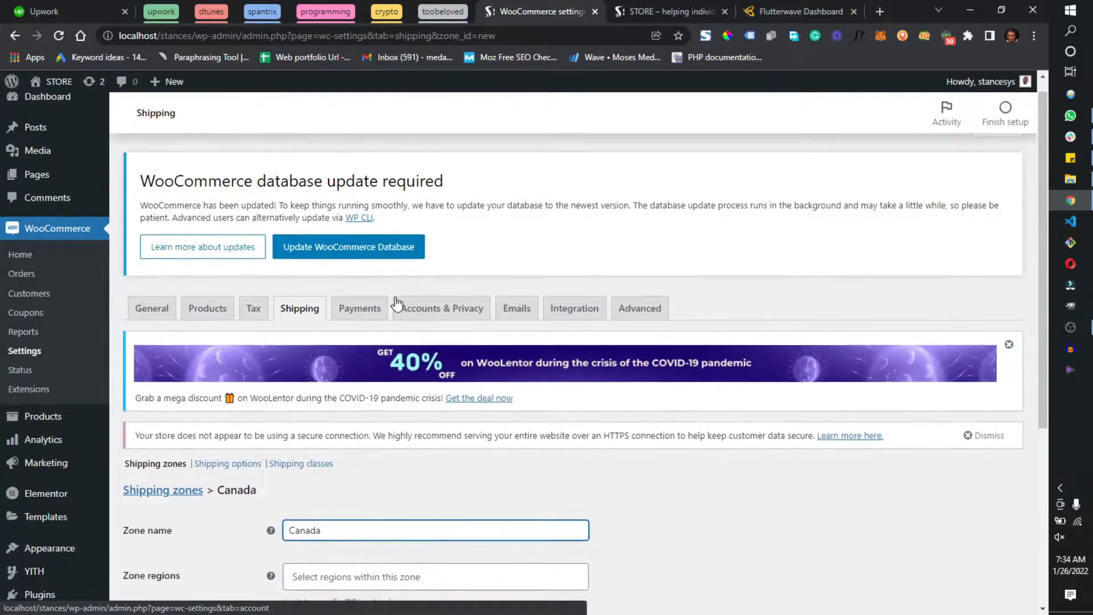
pyautogui.click(447, 456)
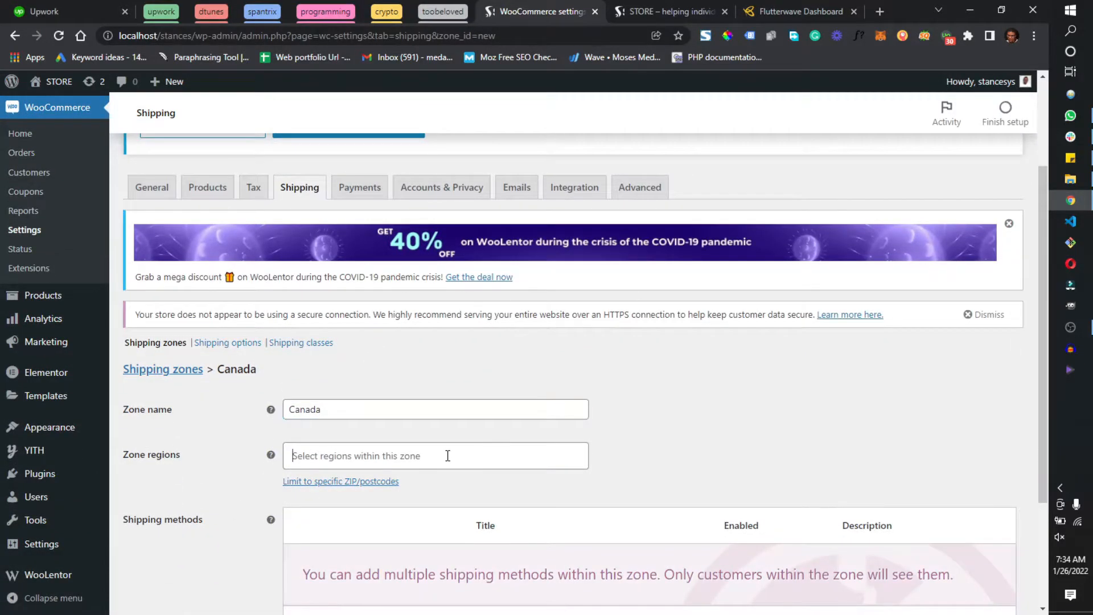
pyautogui.write('can')
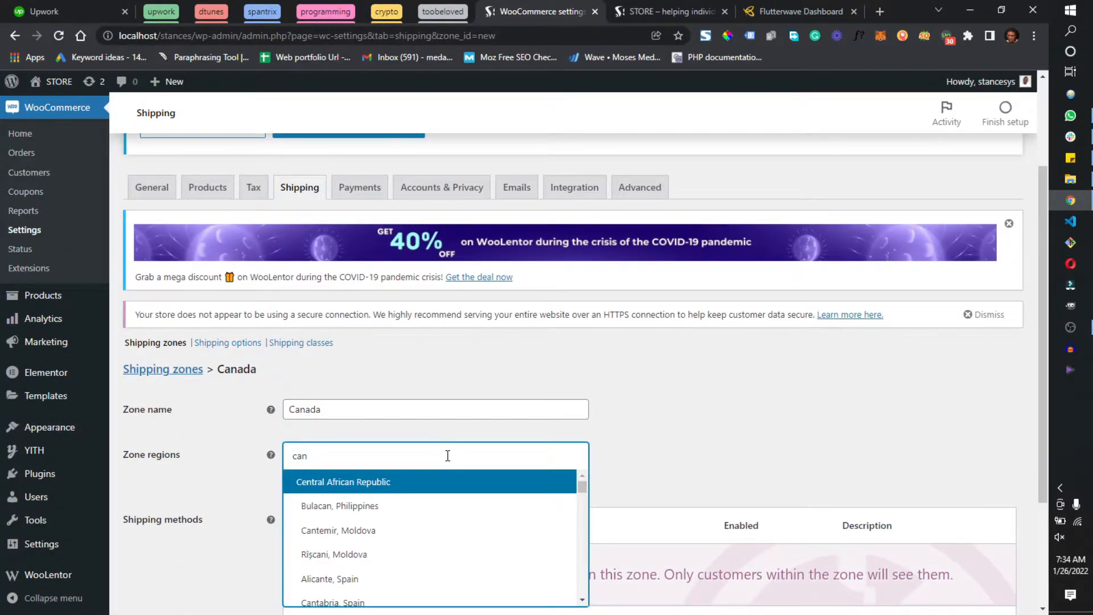
pyautogui.write('ada')
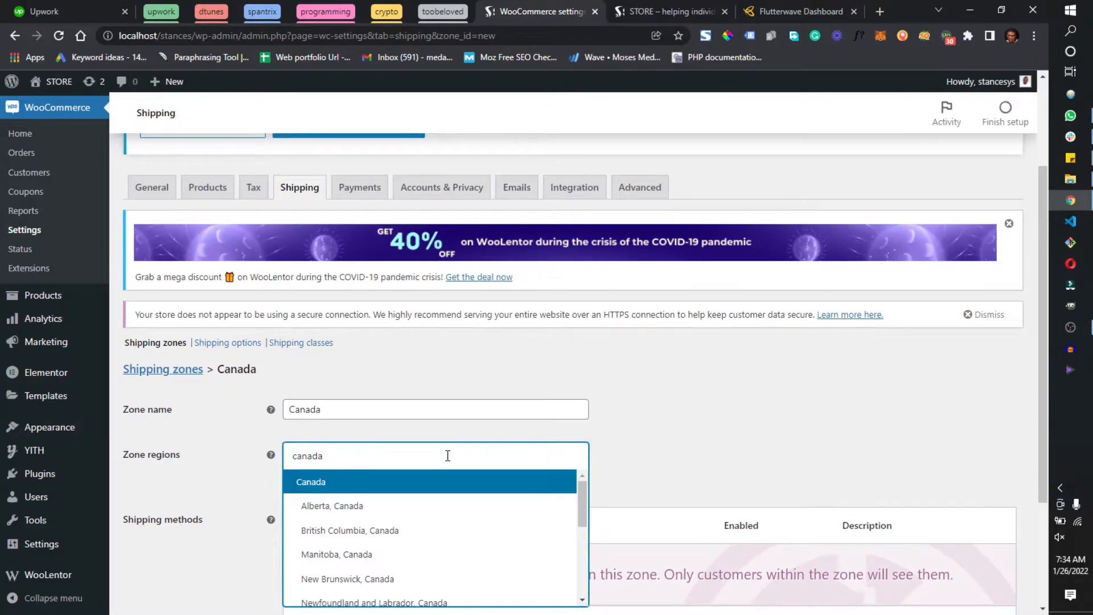
pyautogui.scroll(-3, 451, 447)
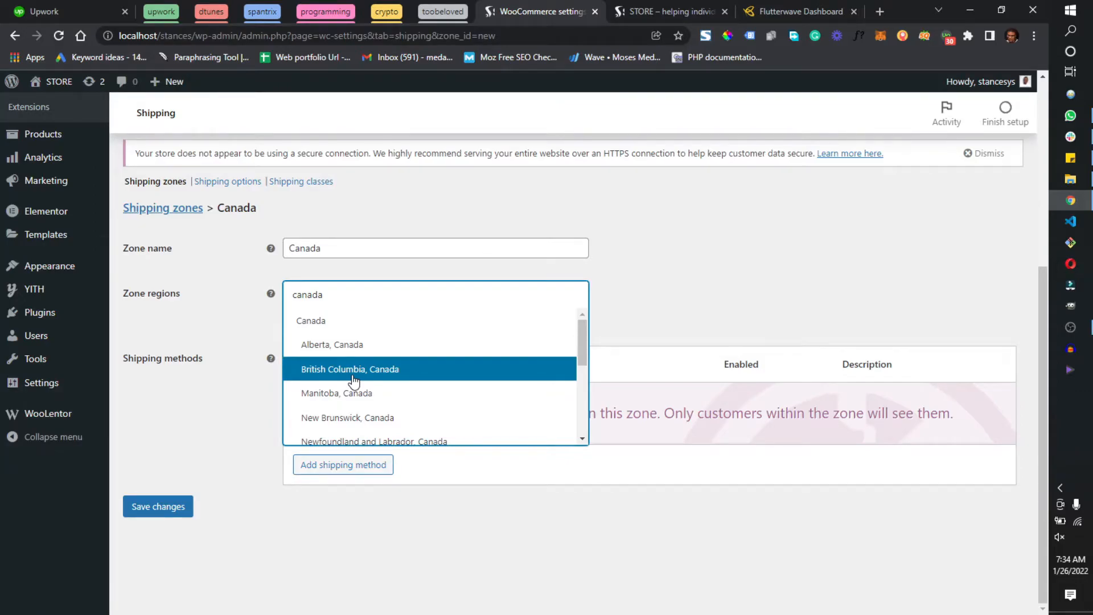
pyautogui.scroll(-4, 353, 379)
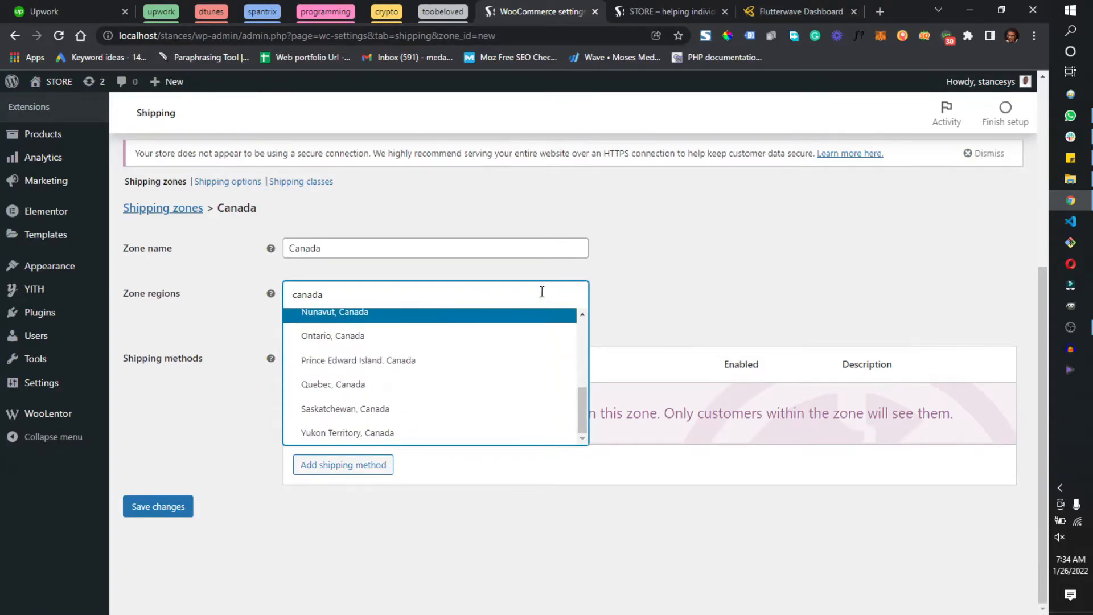
# Search the zone regions for "united" and look through the matches, leaving the zone without a region
pyautogui.hotkey('ctrl', 'a')
pyautogui.write('united')
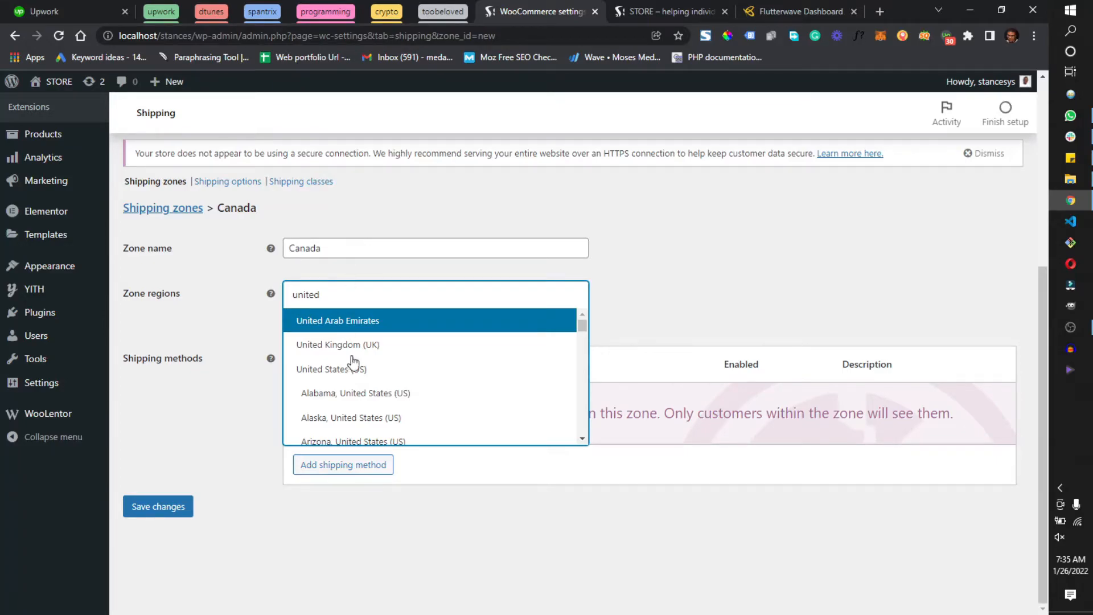
pyautogui.scroll(-10, 376, 381)
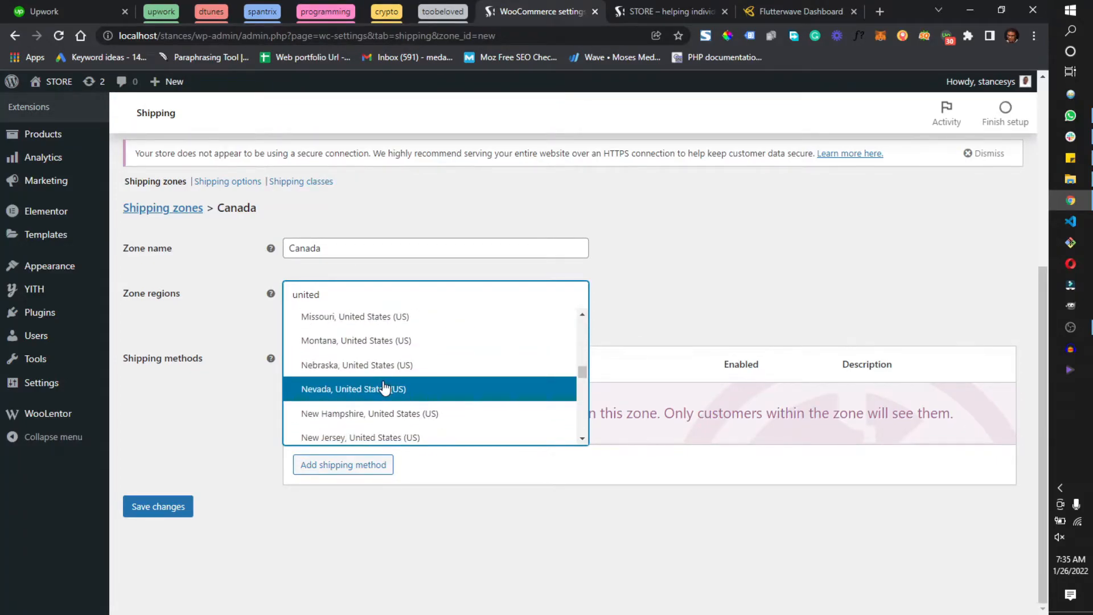
pyautogui.click(663, 291)
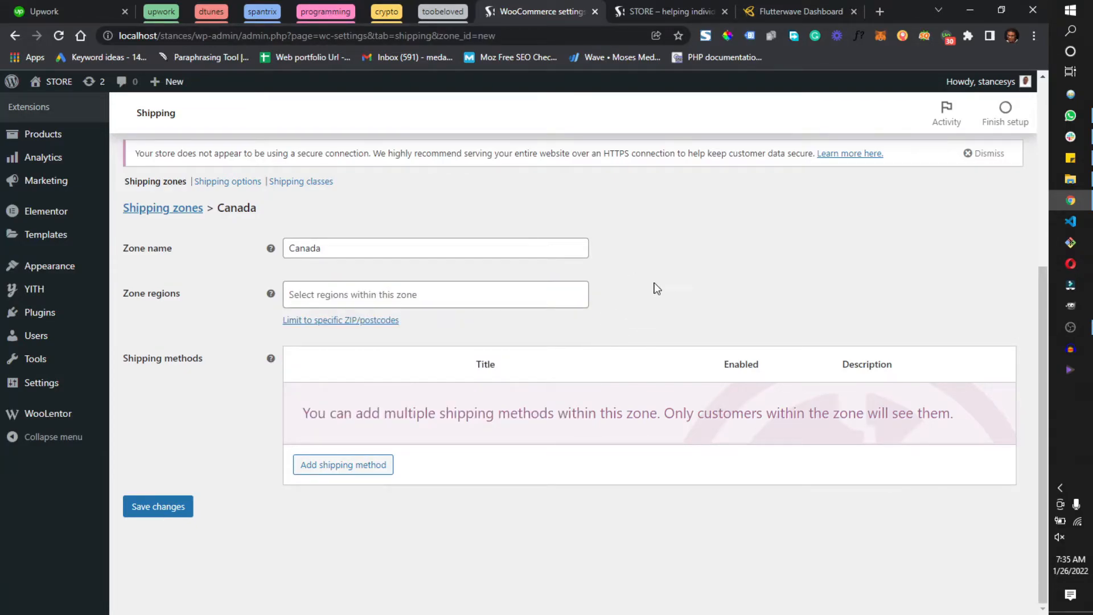
# Add the Local pickup shipping method to the Canada zone
pyautogui.click(325, 464)
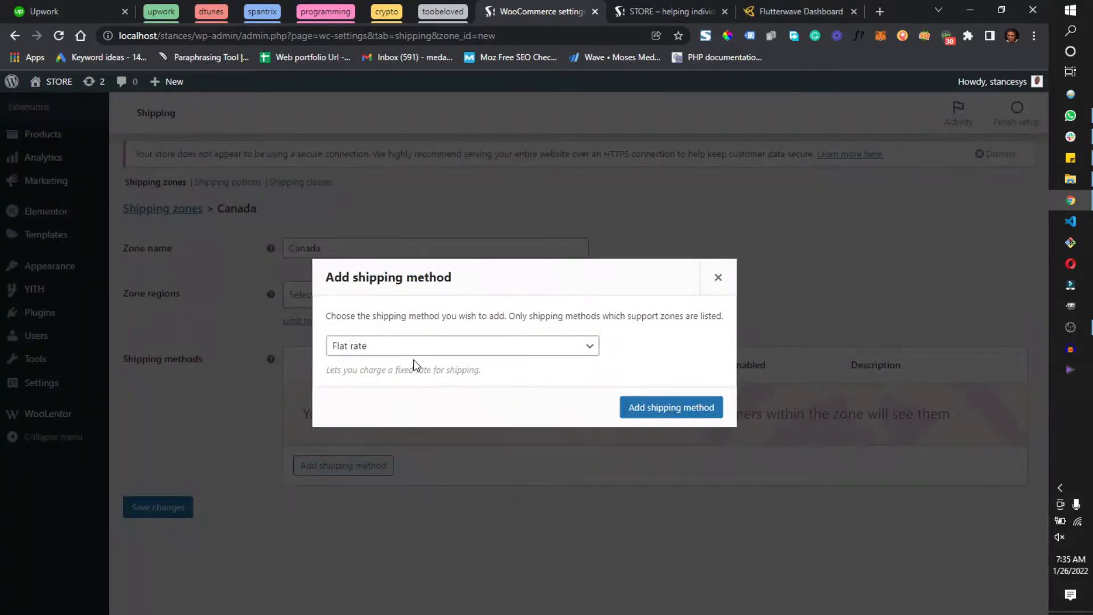
pyautogui.click(424, 348)
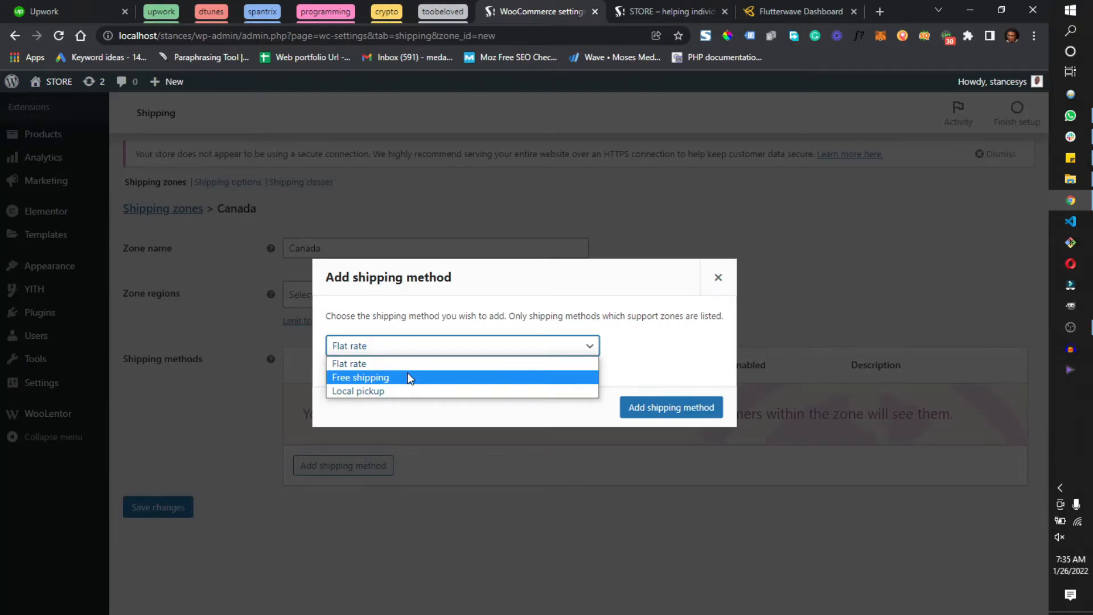
pyautogui.click(399, 394)
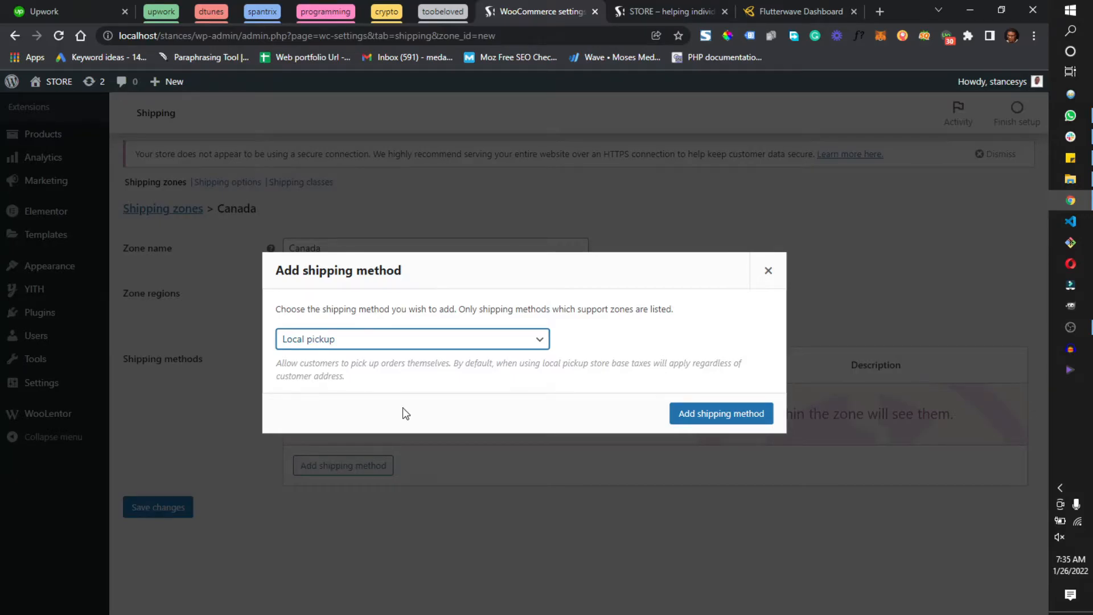
pyautogui.click(698, 418)
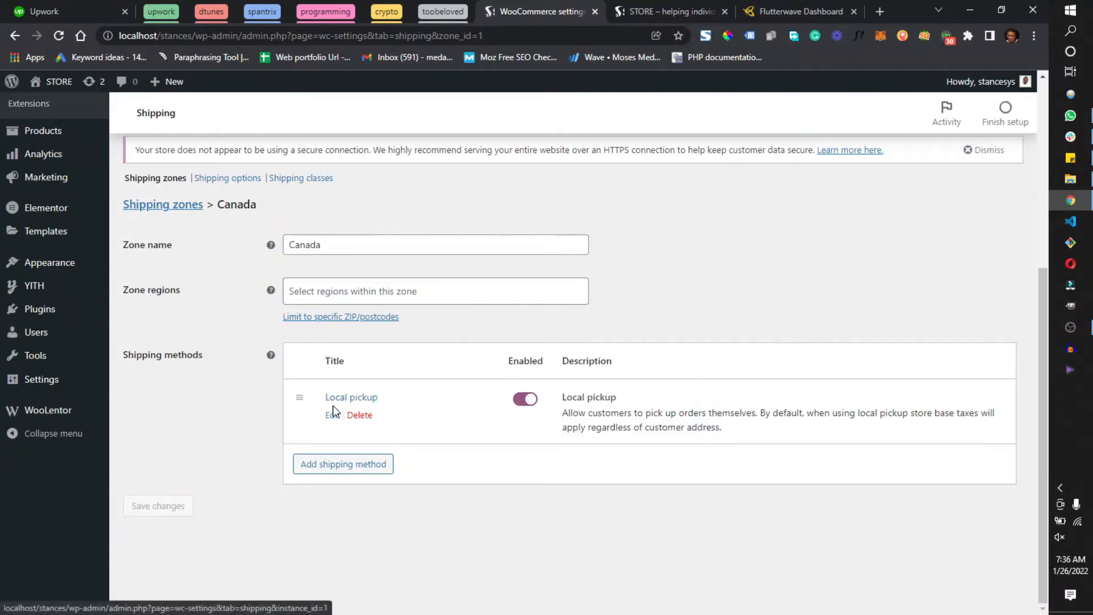
# Edit the Local pickup method, changing its title to "Local pickup Canada" and keeping its tax status as Taxable
pyautogui.click(331, 415)
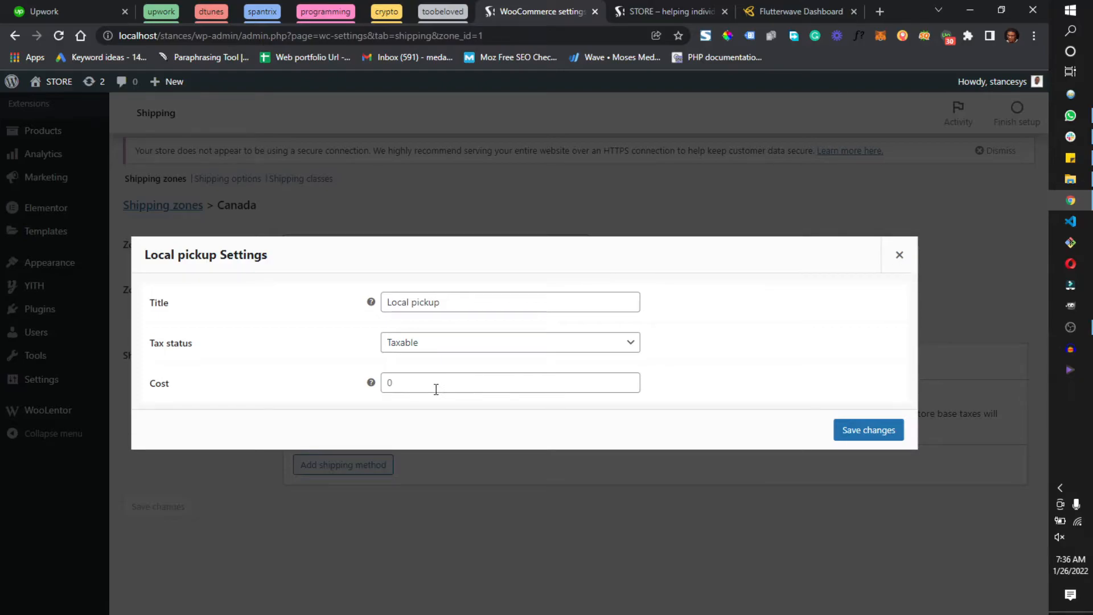
pyautogui.doubleClick(438, 303)
pyautogui.click(446, 307)
pyautogui.write('Canada')
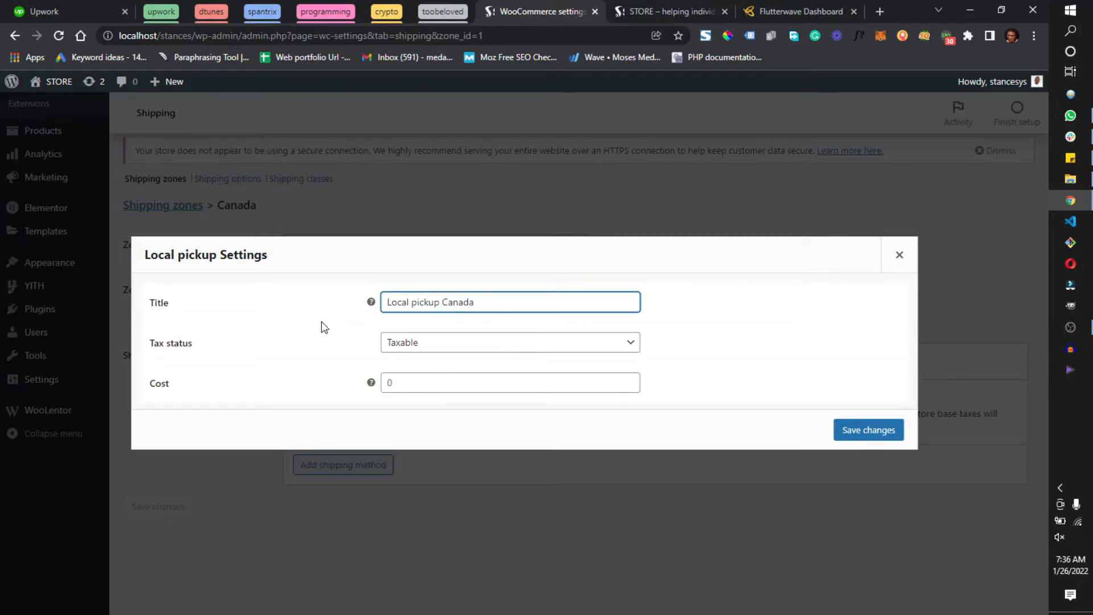
pyautogui.click(476, 343)
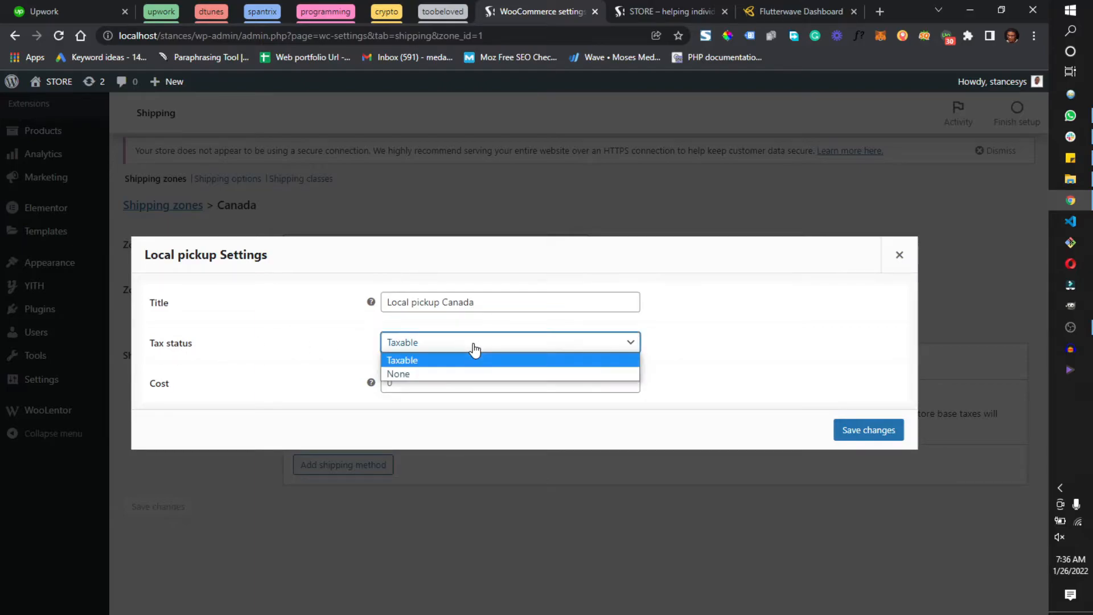
pyautogui.click(474, 344)
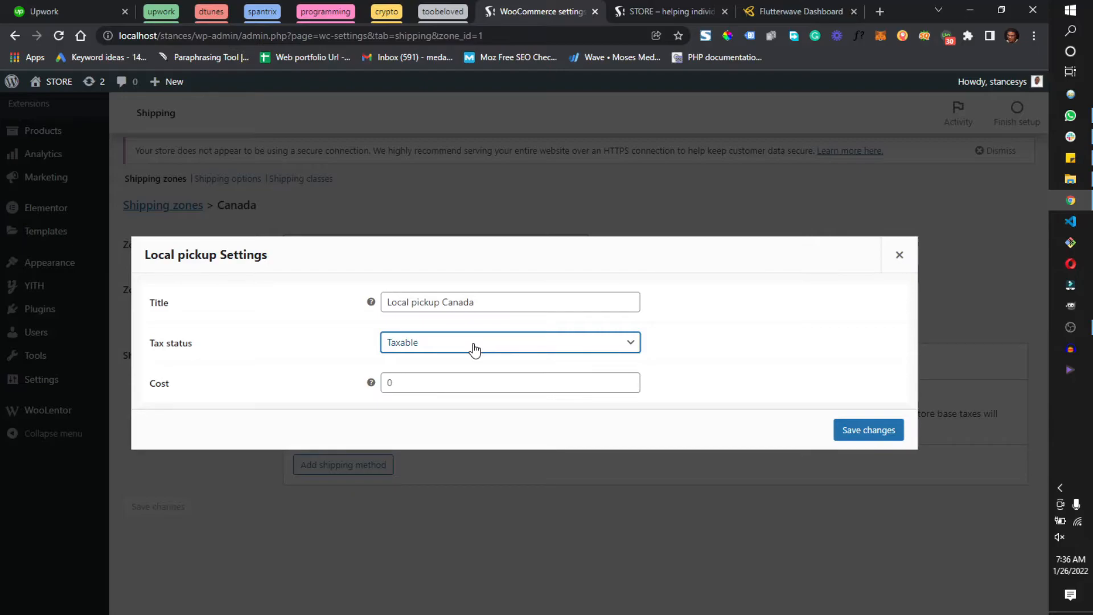
# Set the Local pickup Canada method's cost to 20000 and save the method's settings
pyautogui.click(391, 382)
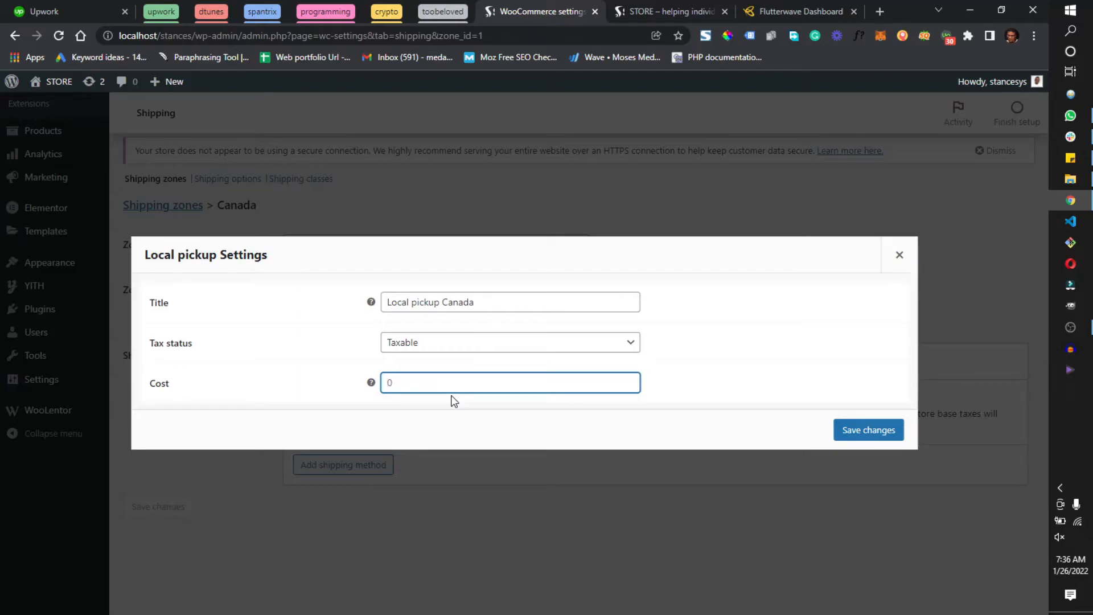
pyautogui.write('20000')
pyautogui.click(848, 433)
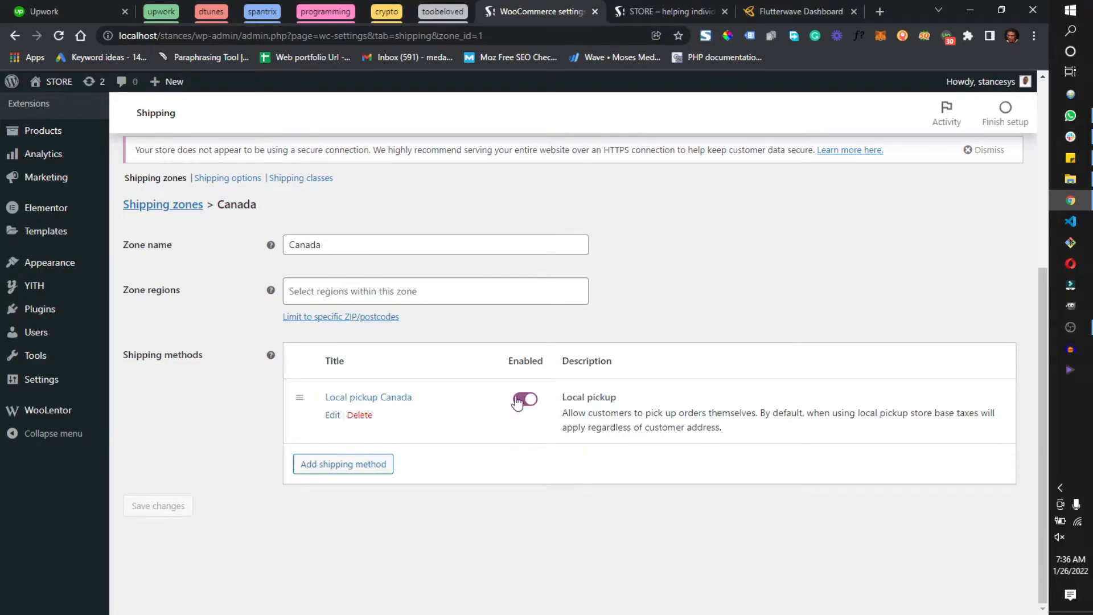
# Search the zone regions for "canada" and add Alberta, Canada to the Canada zone
pyautogui.click(488, 293)
pyautogui.write('canada')
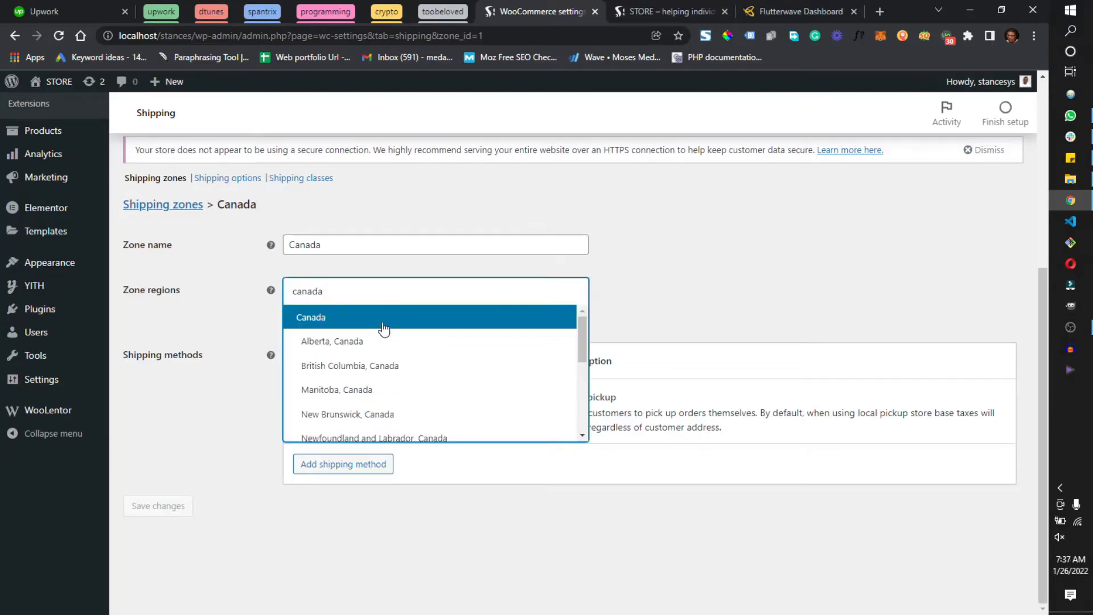
pyautogui.click(353, 347)
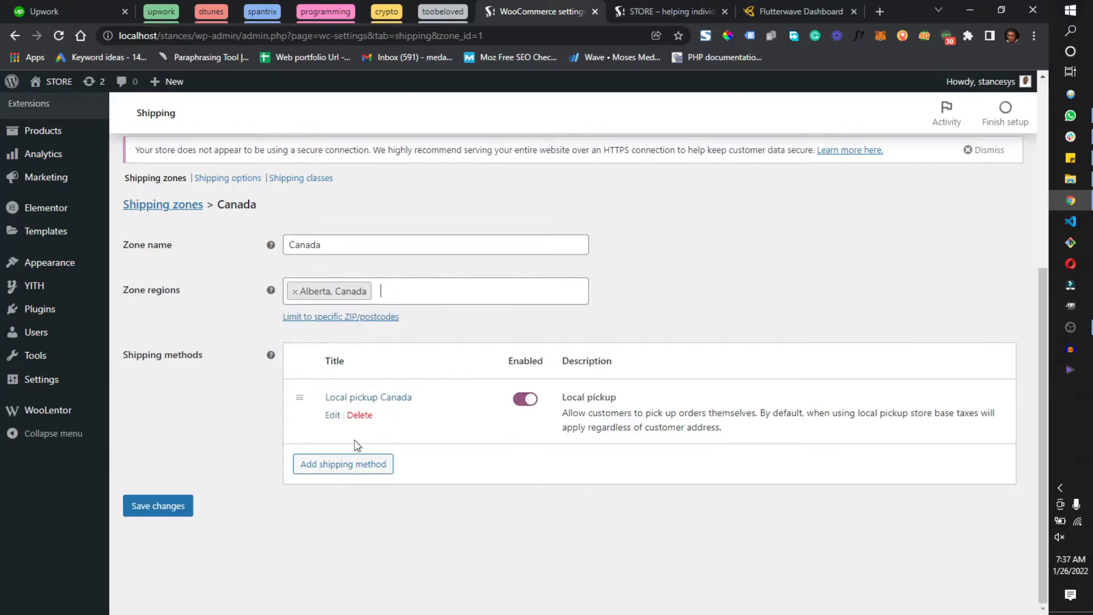
# Search the zone regions for "united", add United Kingdom (UK) to the zone, and save the shipping zone
pyautogui.click(411, 297)
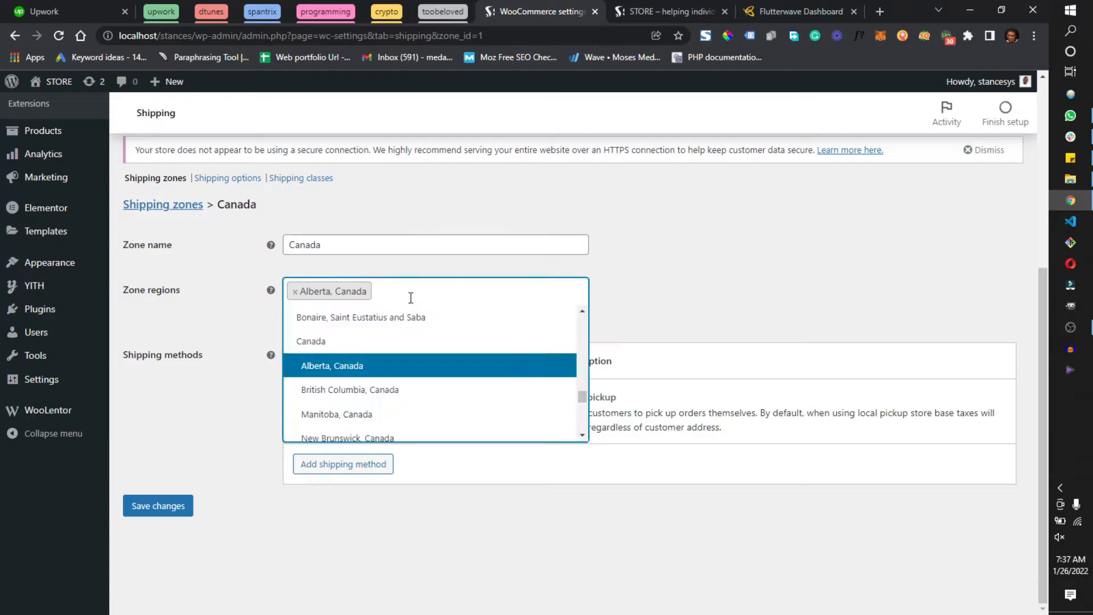
pyautogui.click(423, 285)
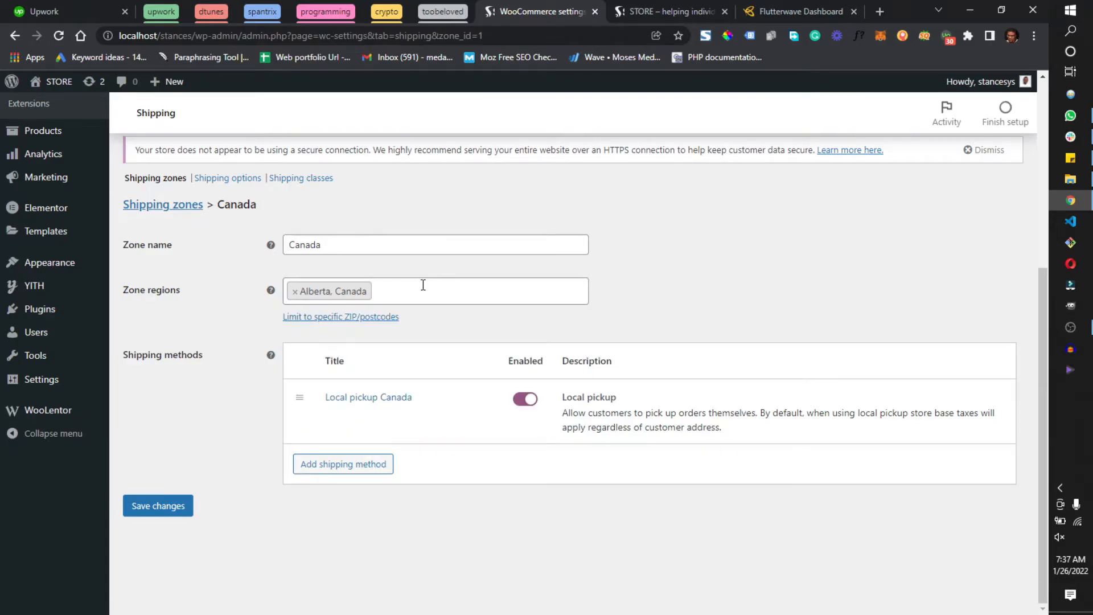
pyautogui.click(421, 295)
pyautogui.click(421, 295)
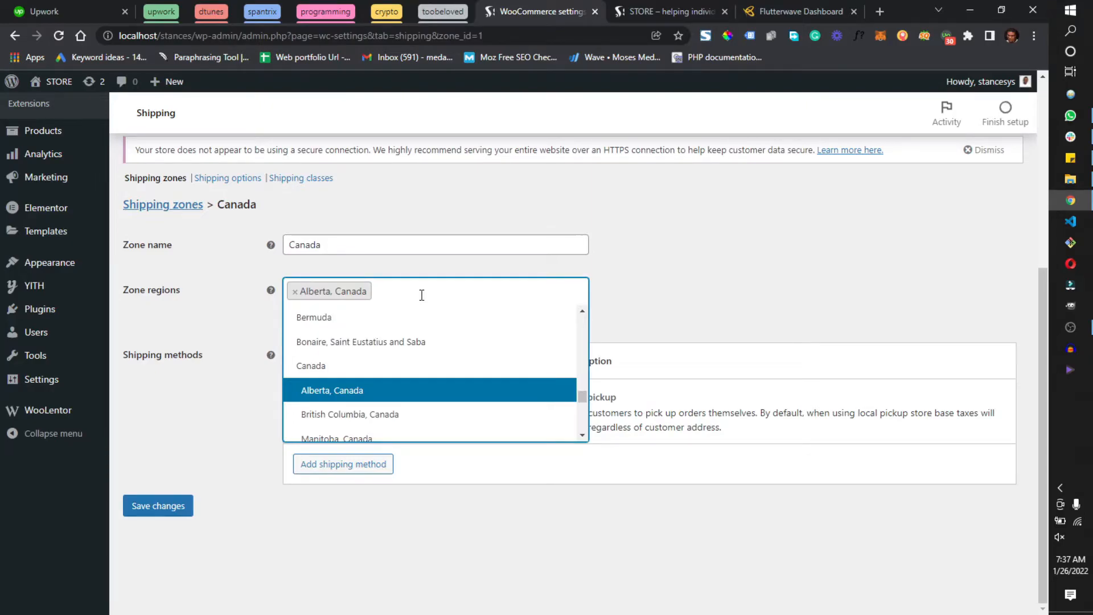
pyautogui.write('united')
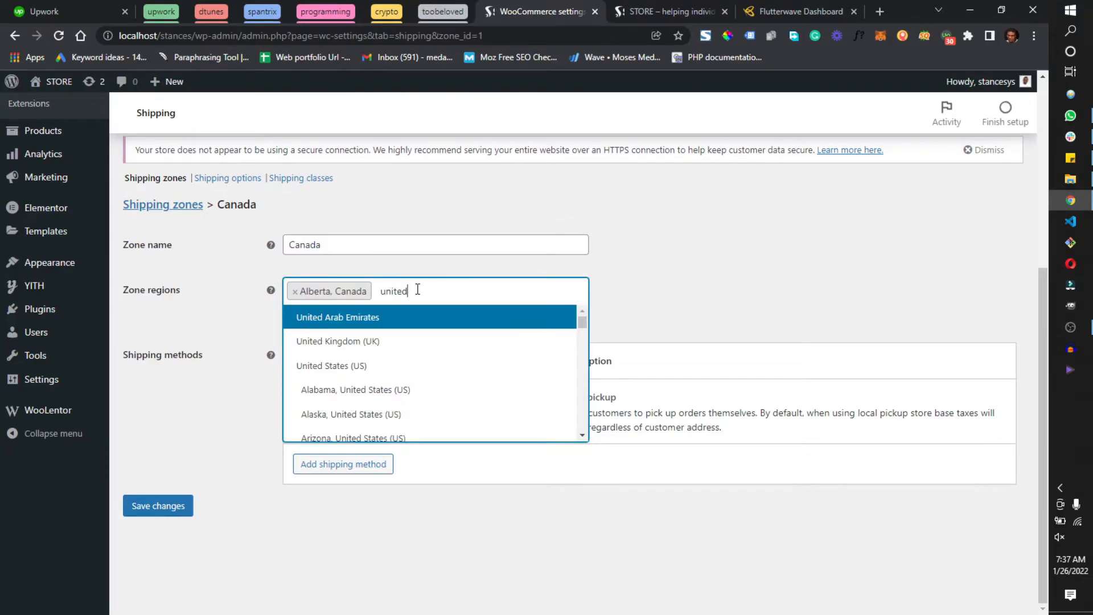
pyautogui.click(316, 344)
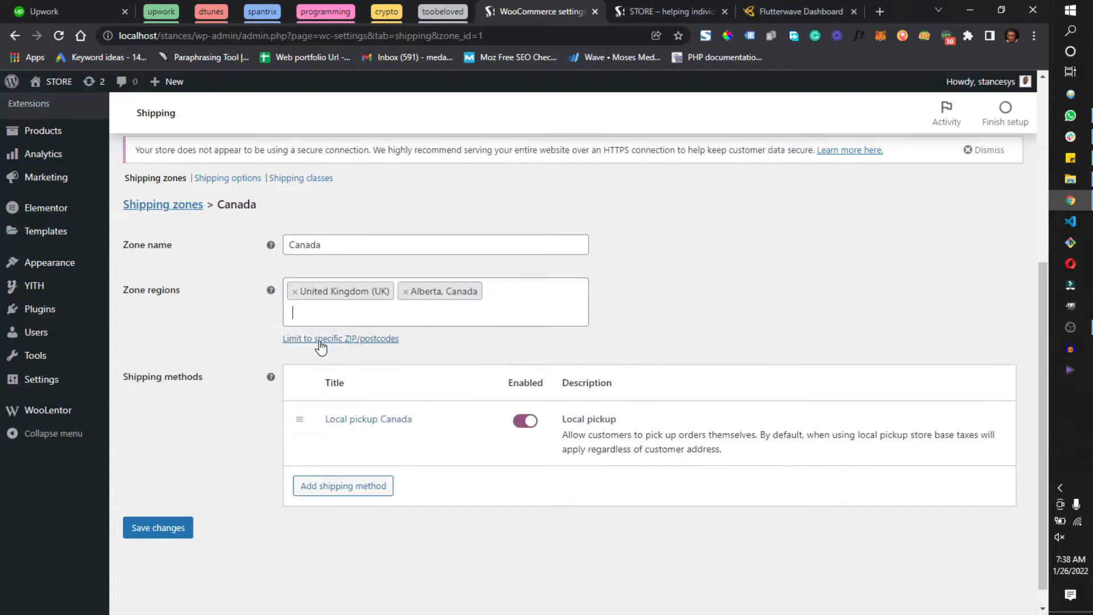
pyautogui.click(169, 531)
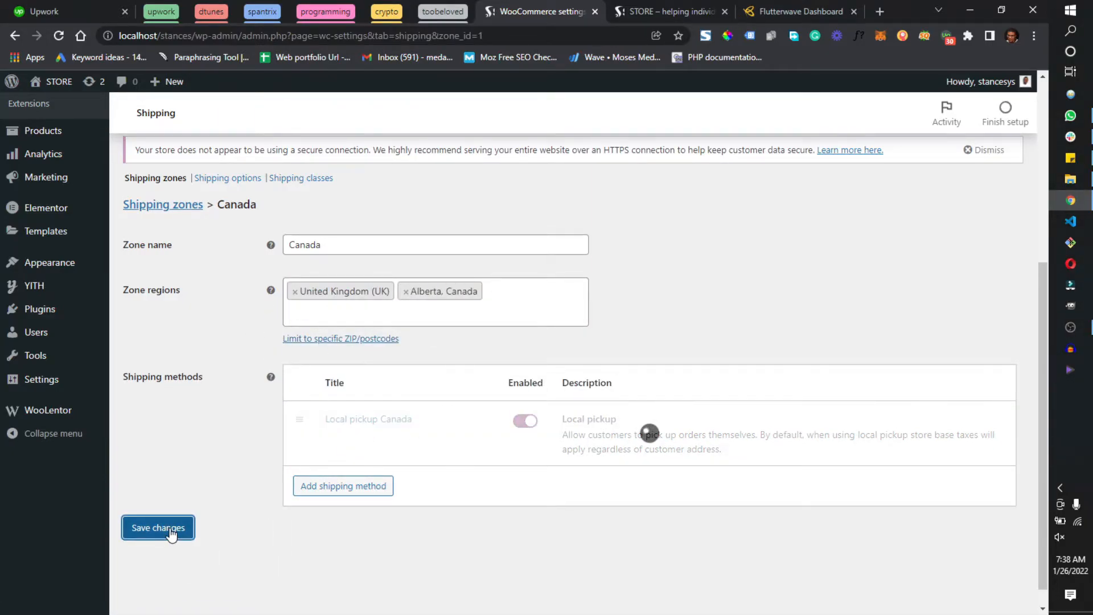
# Open the store's payment settings and enable the Direct bank transfer payment method
pyautogui.scroll(5, 337, 316)
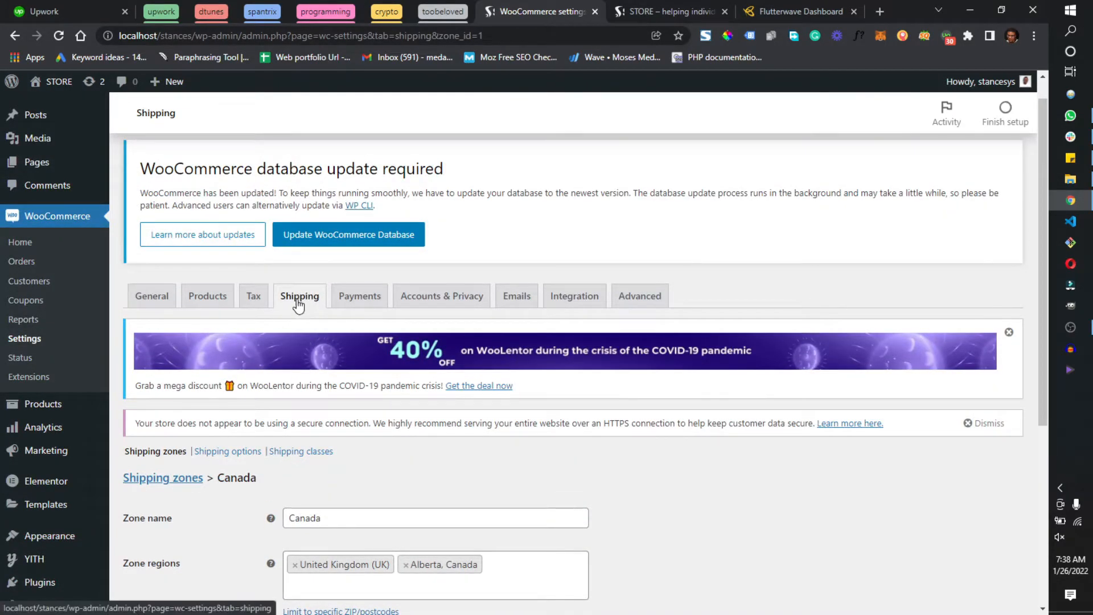
pyautogui.click(364, 297)
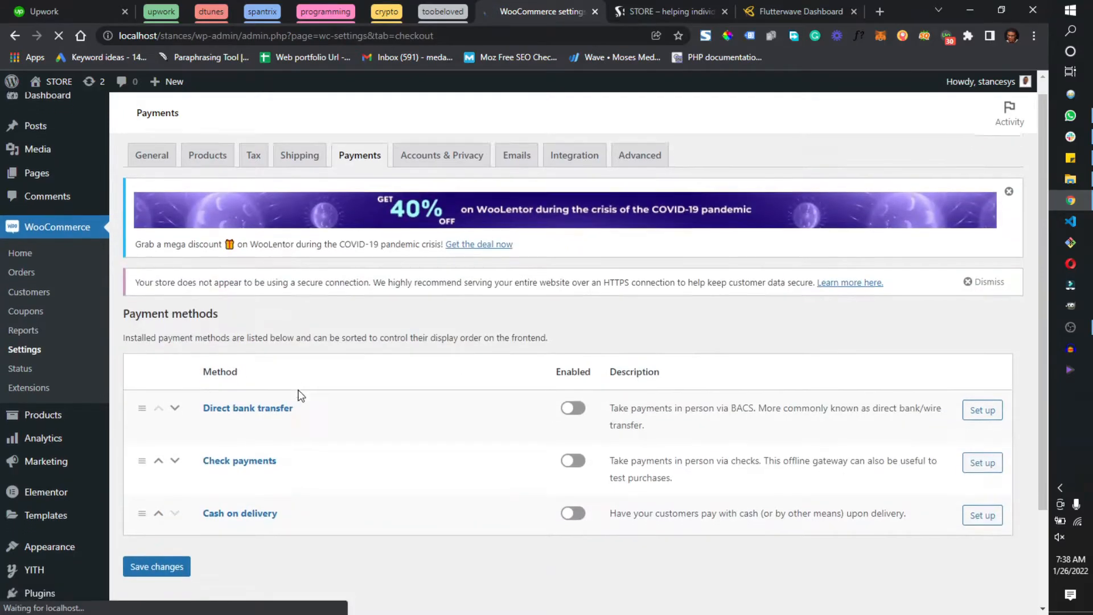
pyautogui.scroll(-2, 301, 396)
pyautogui.click(567, 290)
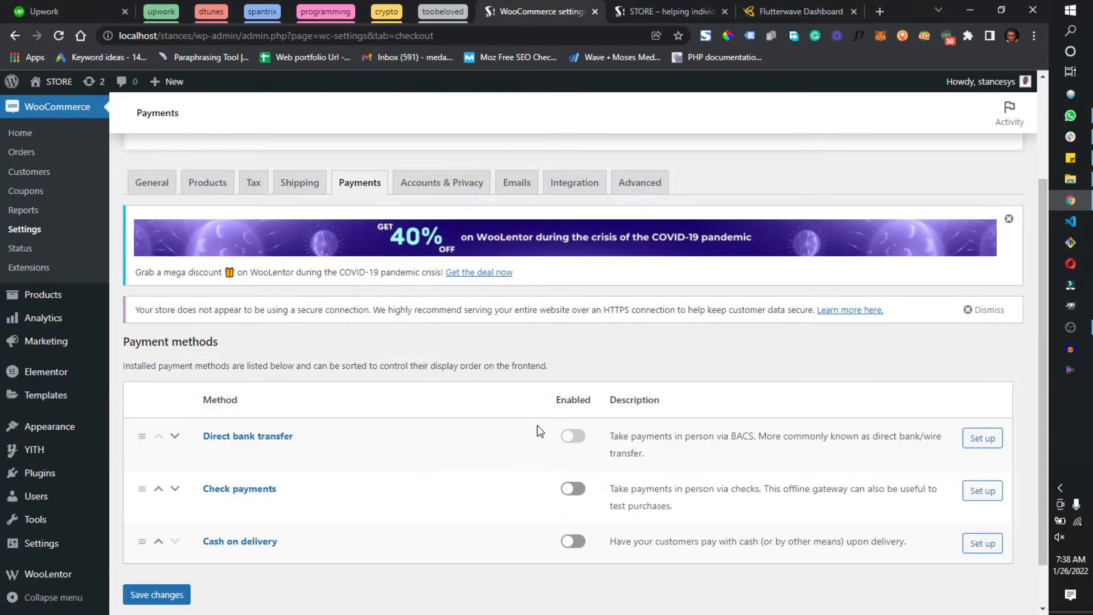
pyautogui.click(576, 438)
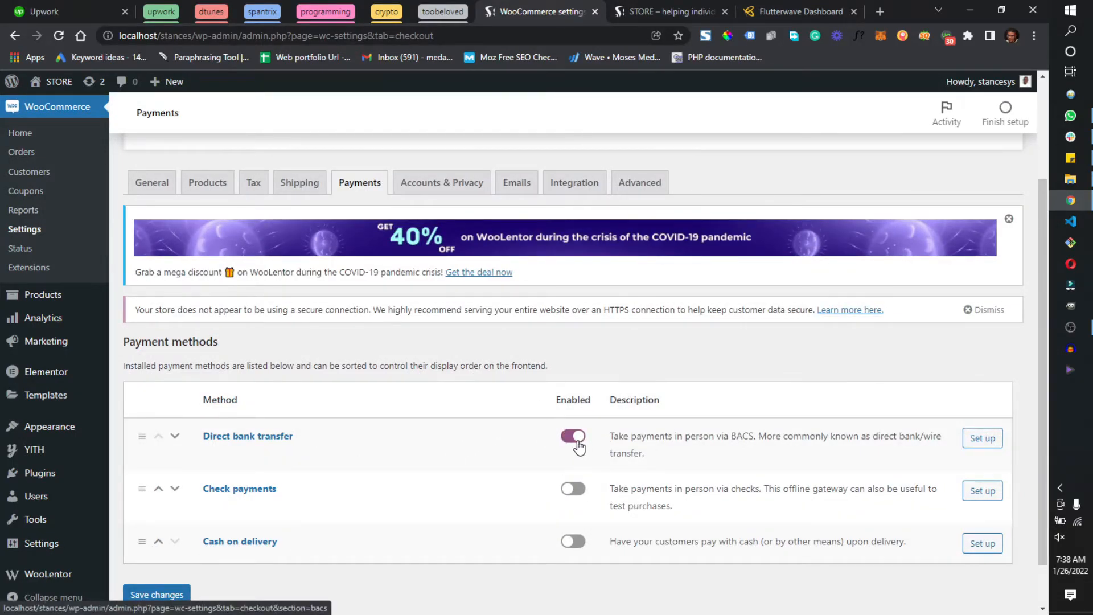
# Enable the Cash on delivery payment method and save the payment settings
pyautogui.scroll(-1, 512, 450)
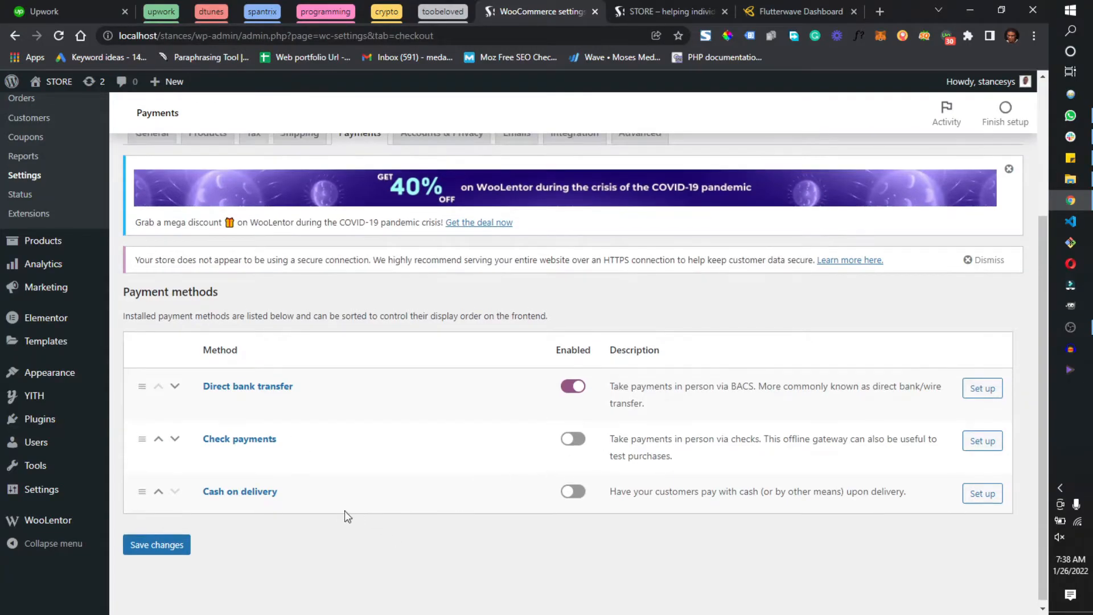
pyautogui.click(573, 491)
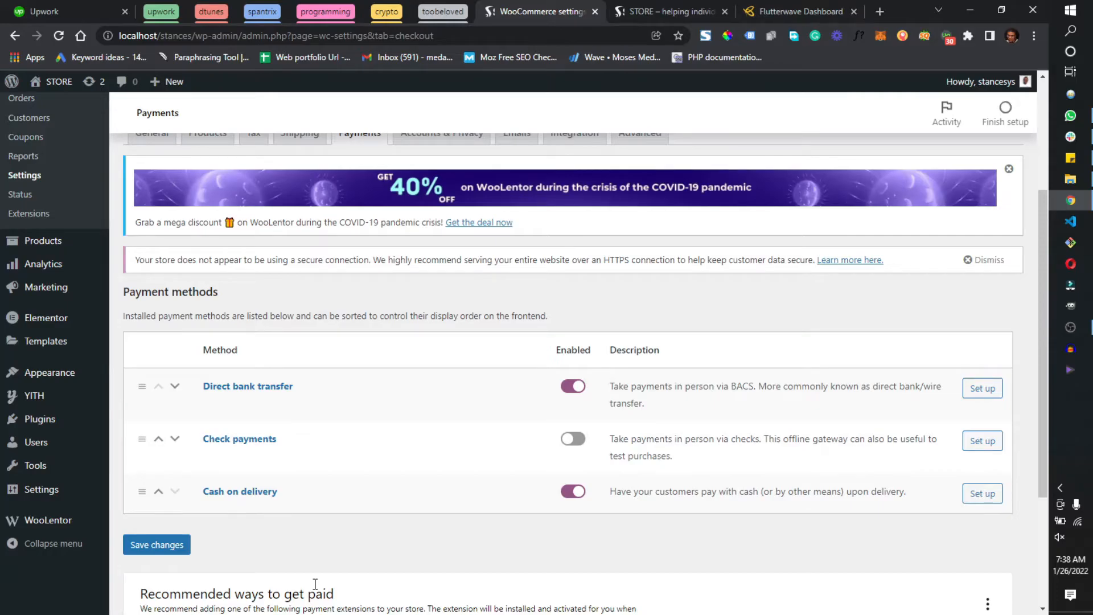
pyautogui.scroll(3, 227, 469)
pyautogui.scroll(-6, 193, 410)
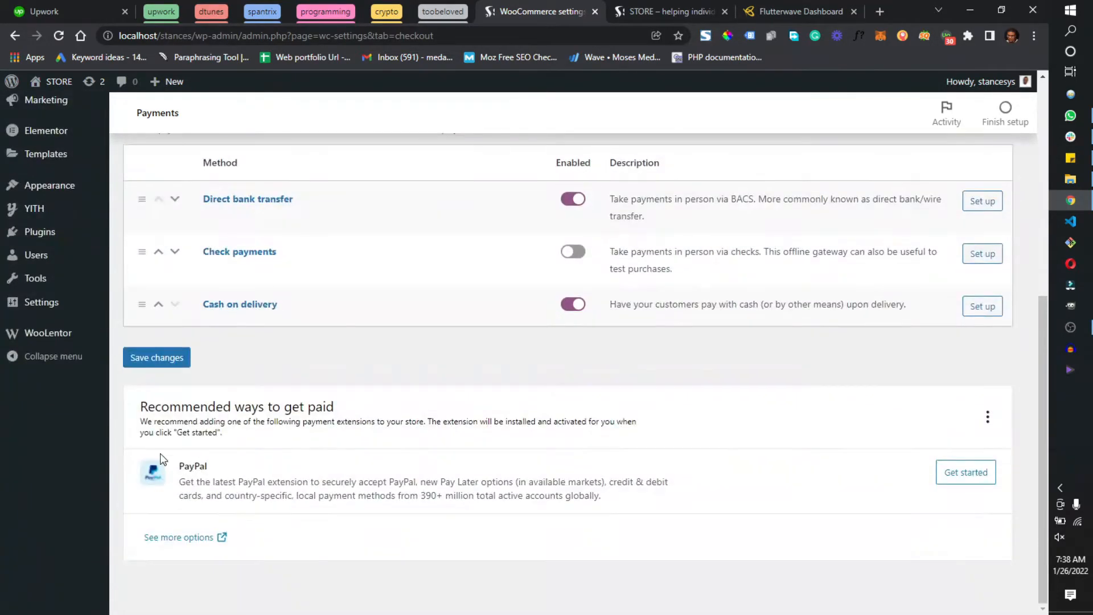
pyautogui.click(170, 362)
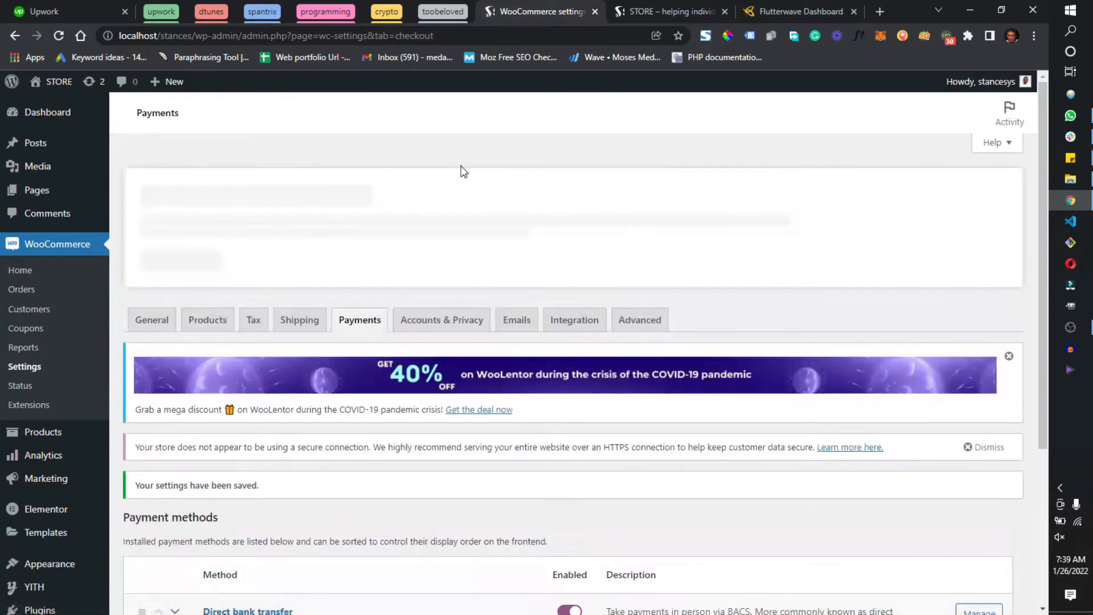
# In the Accounts & Privacy settings, allow customers to log into an existing account during checkout and disallow orders without an account
pyautogui.click(451, 320)
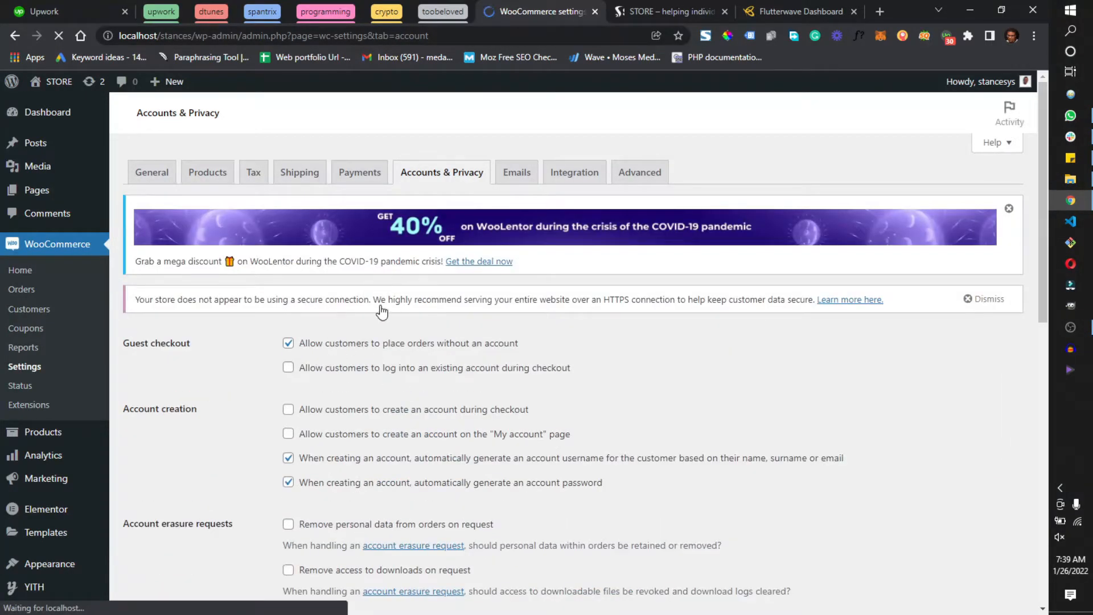
pyautogui.scroll(-2, 228, 358)
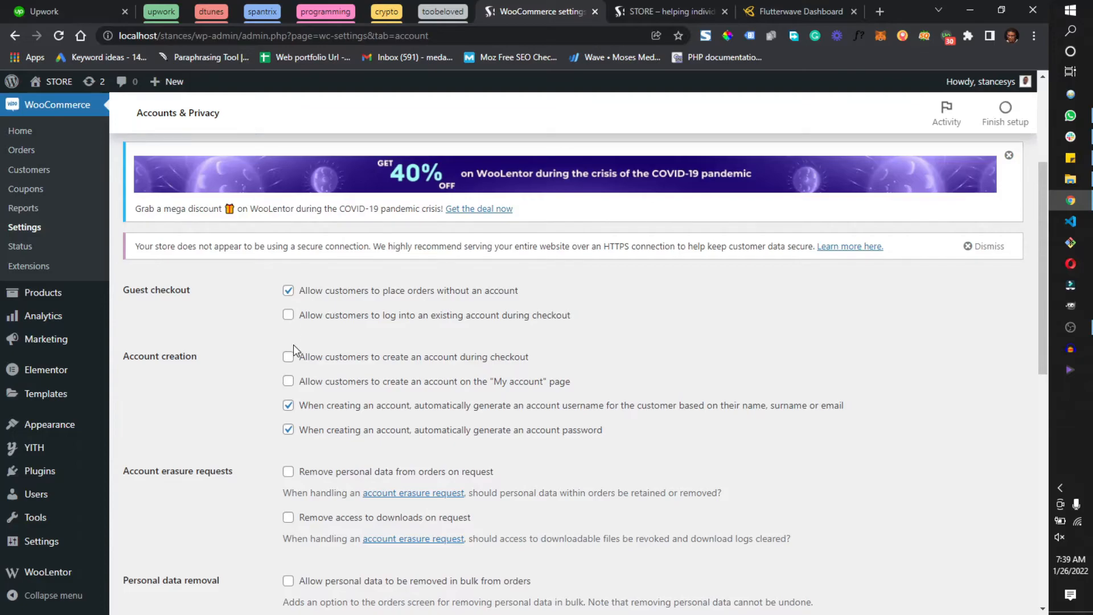
pyautogui.click(289, 317)
pyautogui.click(292, 297)
# Allow account creation during checkout and on the "My account" page, and turn off automatic generation of account usernames and passwords
pyautogui.scroll(-1, 473, 379)
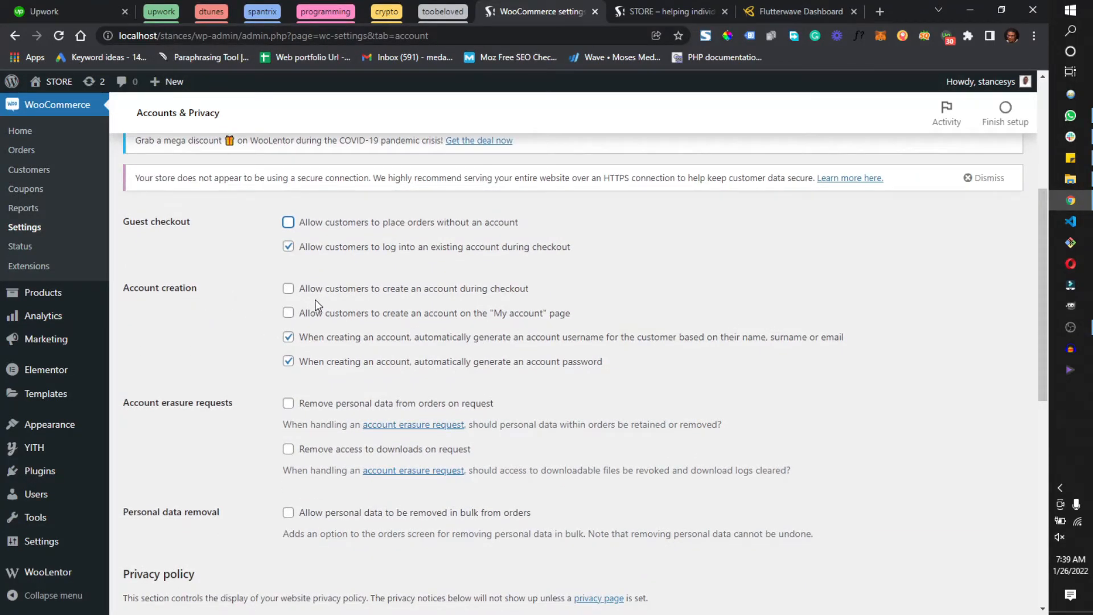
pyautogui.click(289, 289)
pyautogui.click(304, 317)
pyautogui.click(288, 361)
pyautogui.click(288, 336)
# Review the registration and checkout privacy policy texts, and save the Accounts & Privacy settings
pyautogui.scroll(-2, 424, 478)
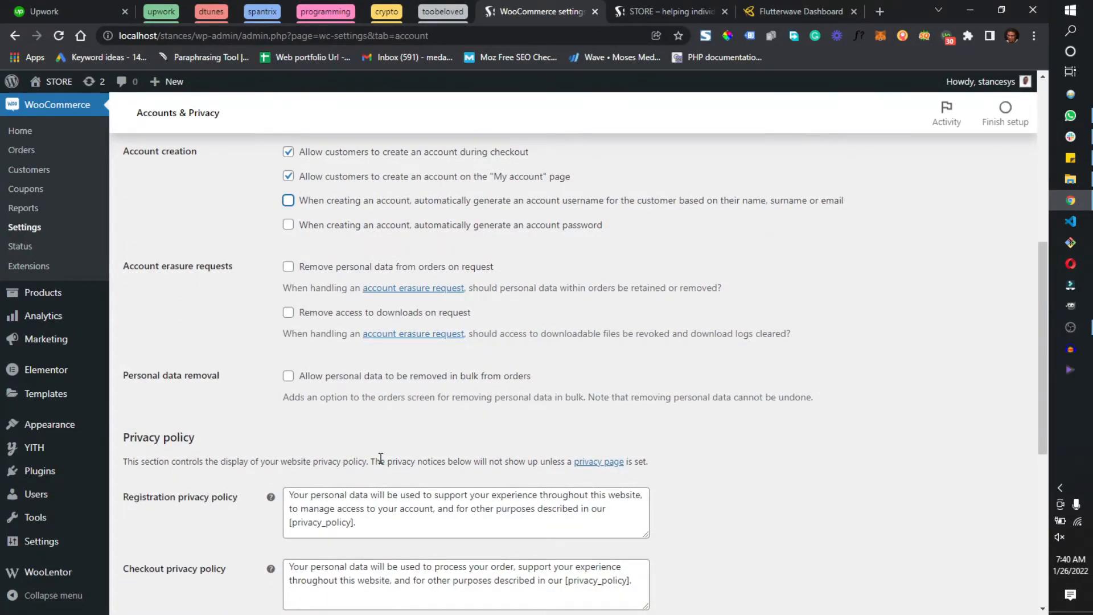
pyautogui.scroll(-4, 380, 458)
pyautogui.scroll(1, 381, 458)
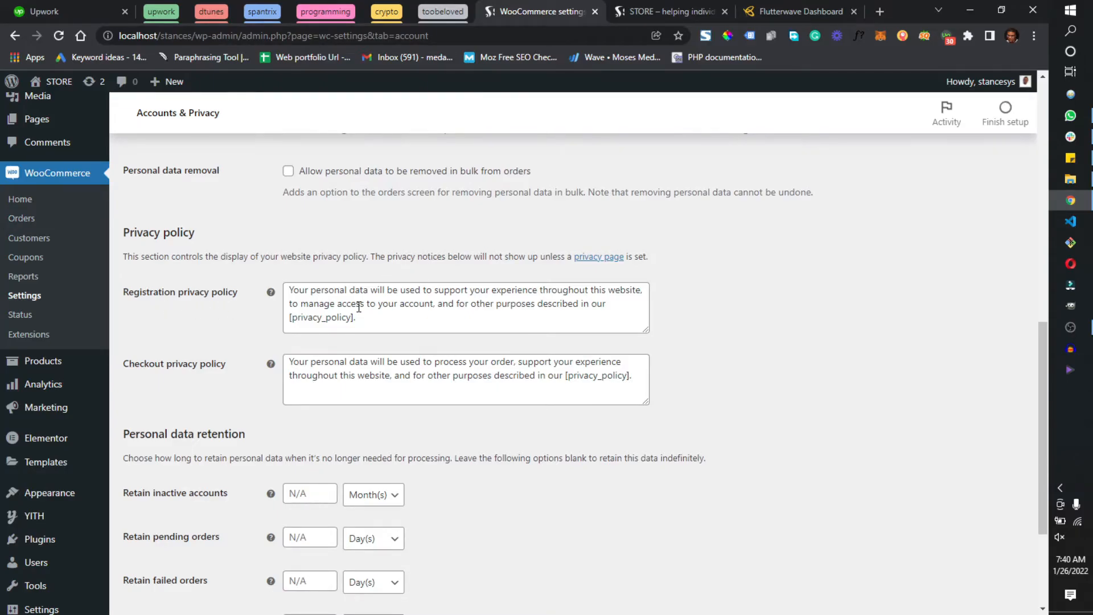
pyautogui.moveTo(359, 307); pyautogui.dragTo(454, 319)
pyautogui.click(327, 302)
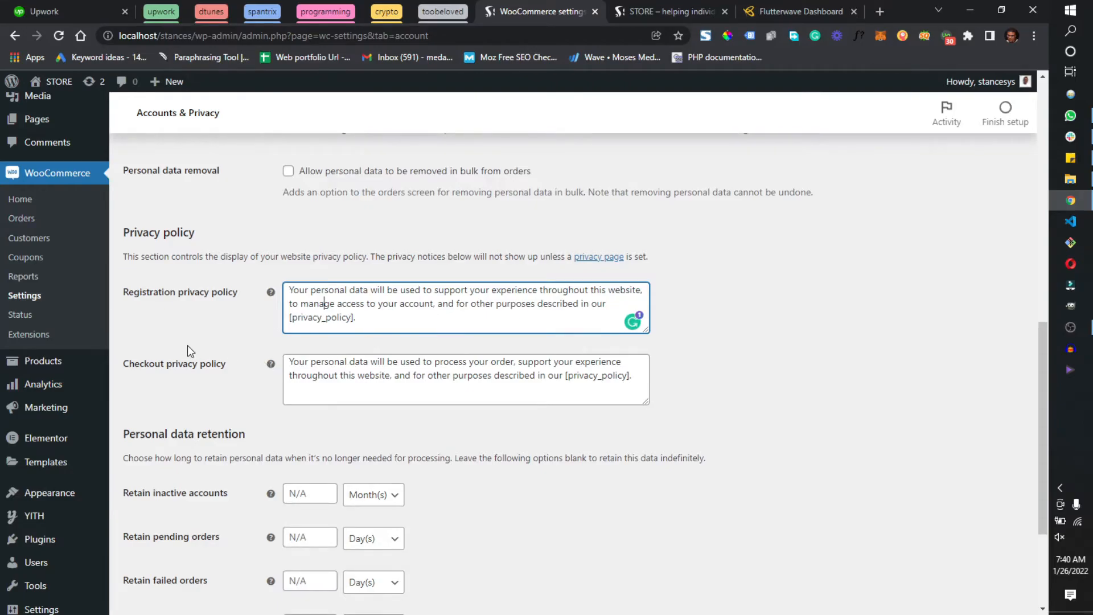
pyautogui.scroll(-2, 257, 405)
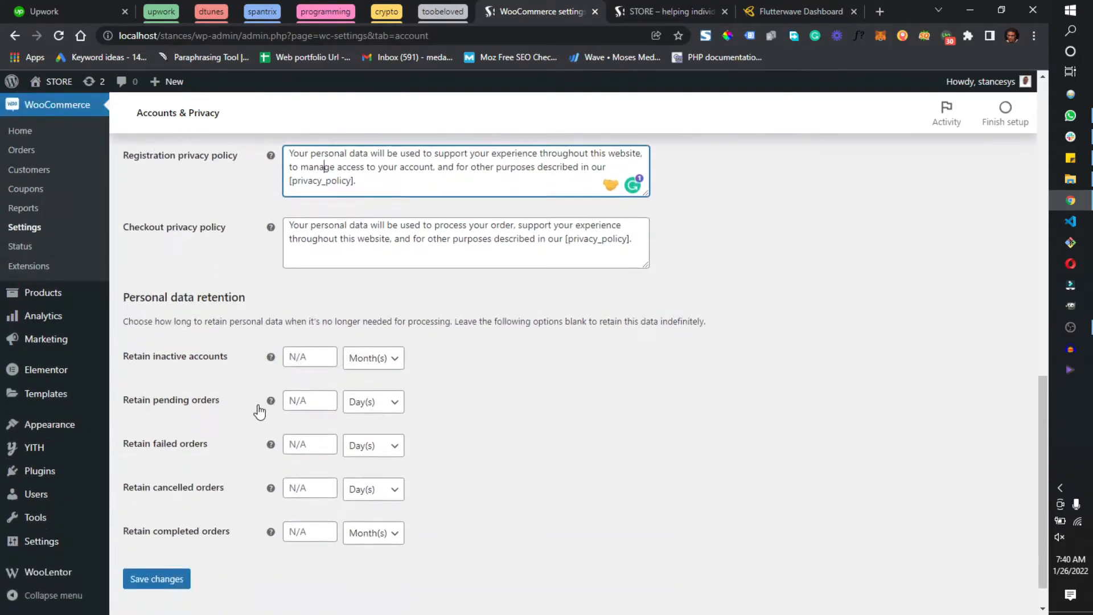
pyautogui.scroll(-1, 256, 405)
pyautogui.click(137, 538)
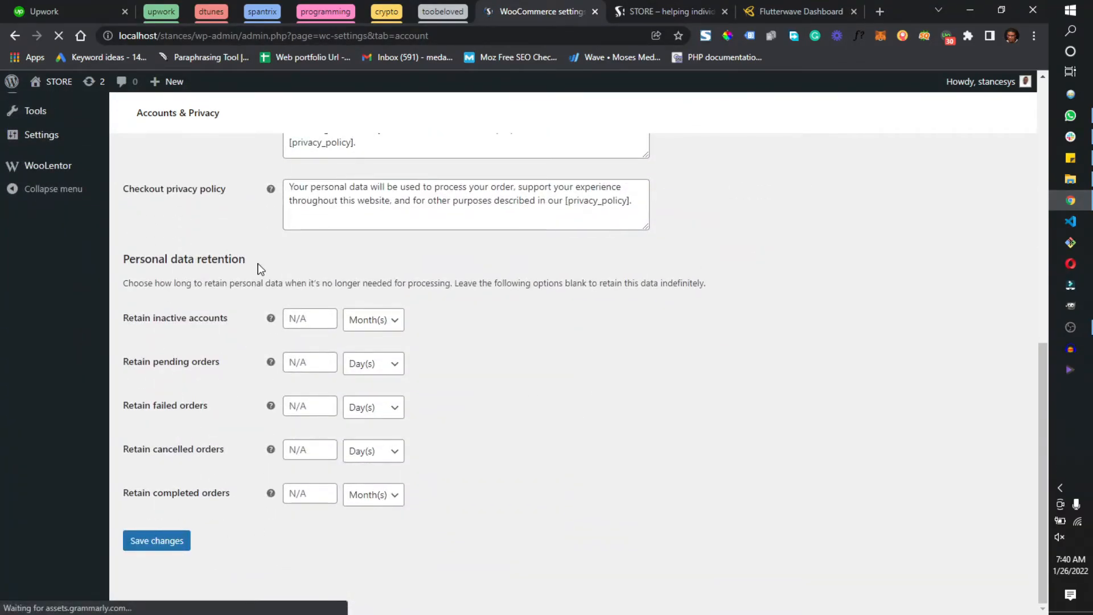
# Examine the personal data retention settings, including the time units offered for inactive accounts and pending orders
pyautogui.scroll(-3, 254, 271)
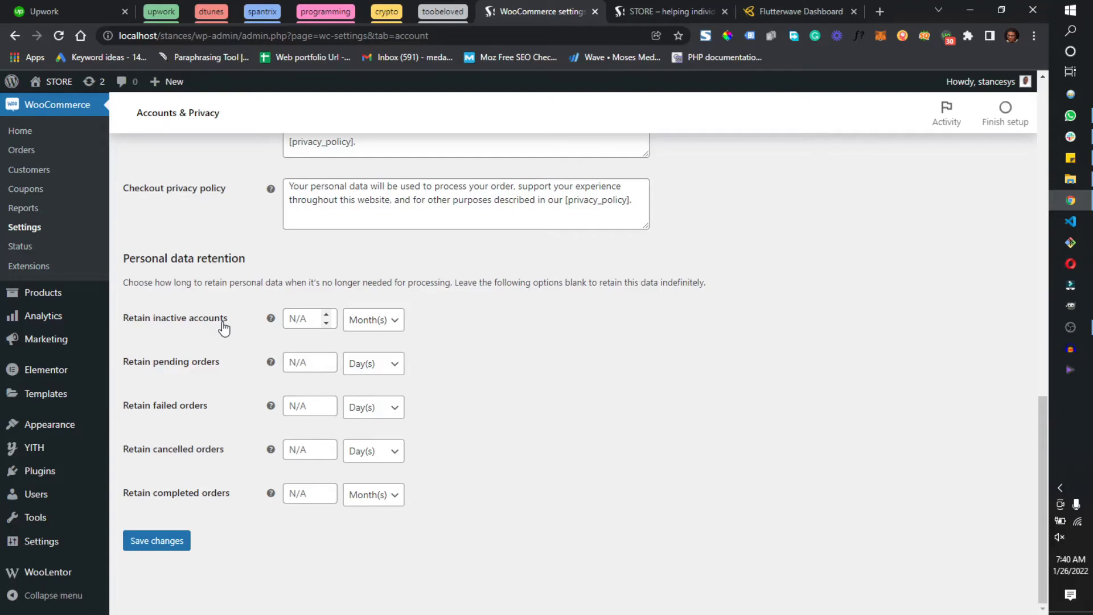
pyautogui.click(379, 321)
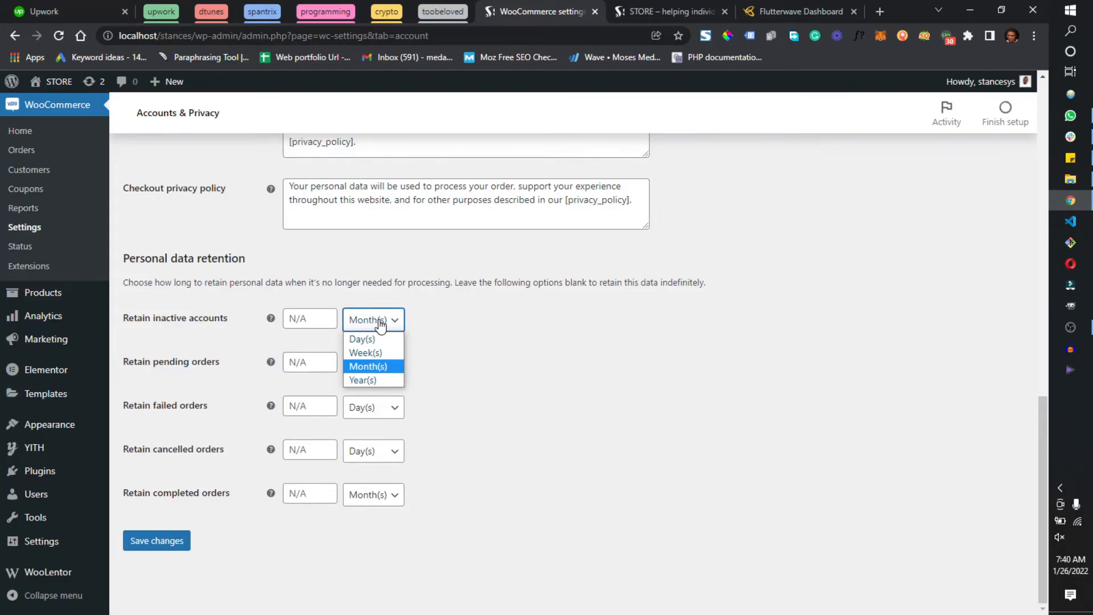
pyautogui.click(520, 412)
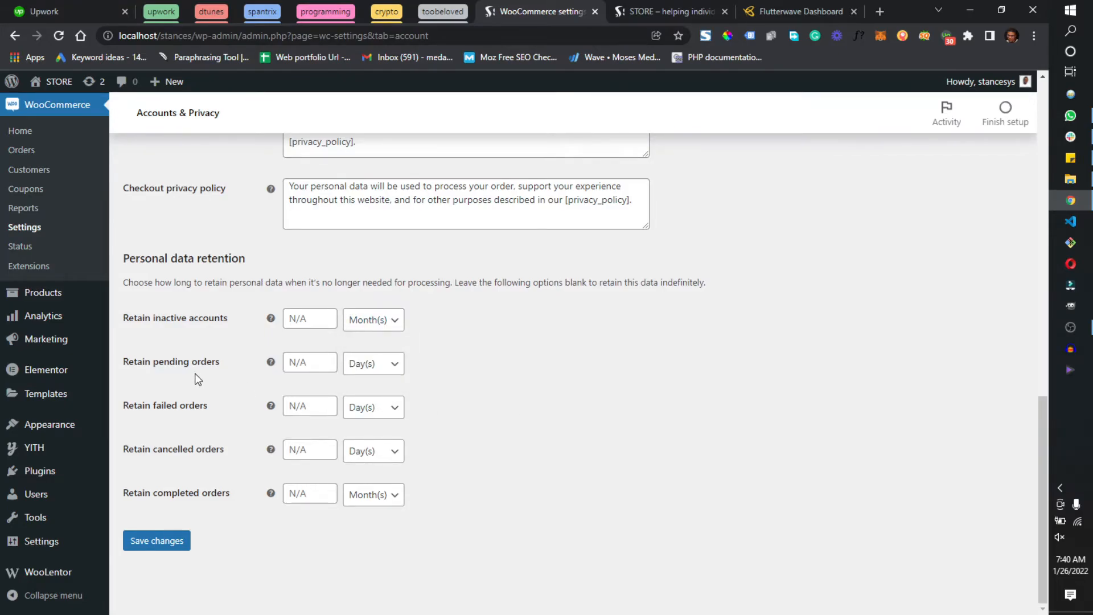
pyautogui.click(349, 374)
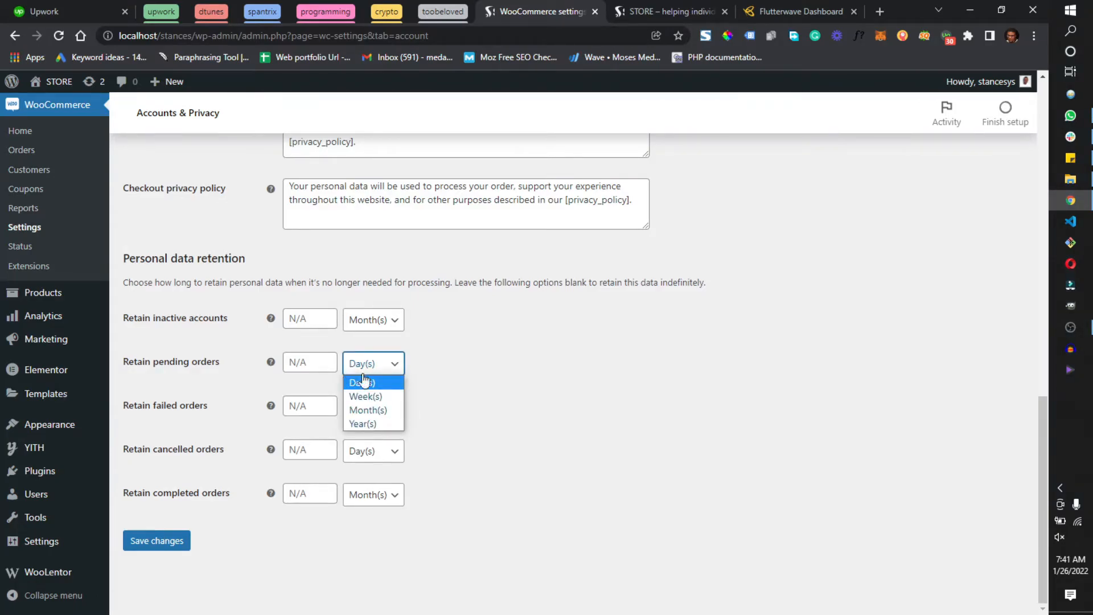
pyautogui.click(620, 414)
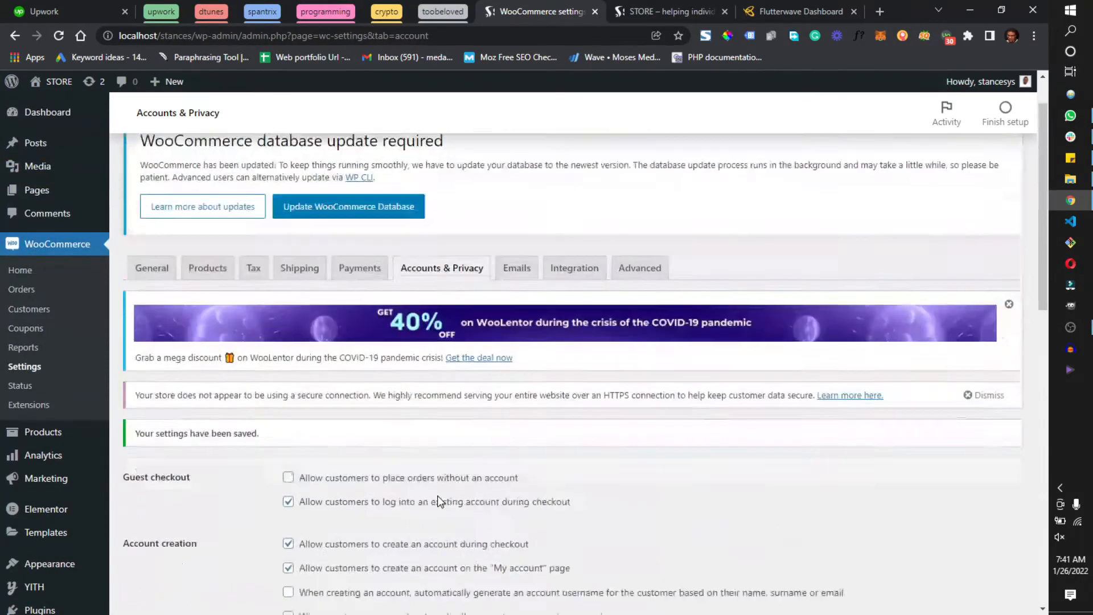
pyautogui.scroll(-10, 430, 490)
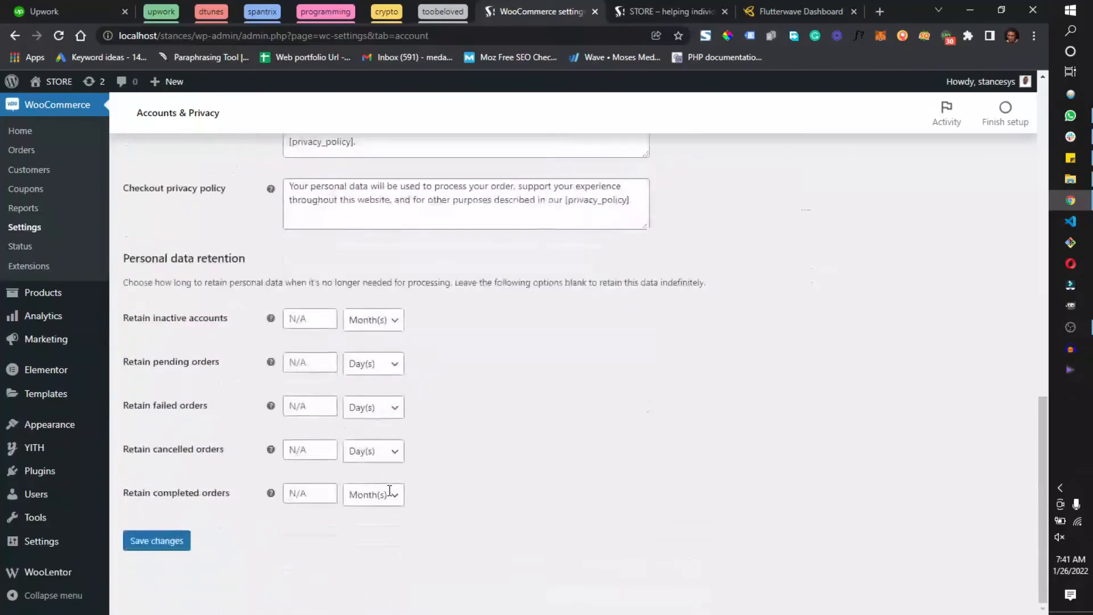
pyautogui.scroll(10, 572, 467)
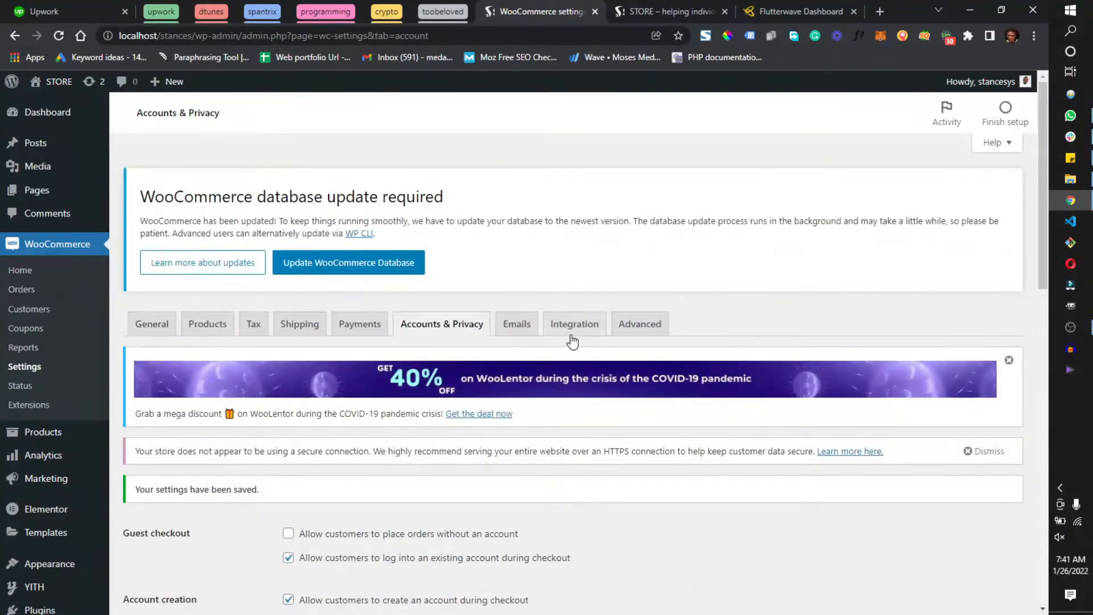
# Examine the list of WooCommerce email notifications, including which order emails go to the store owner and which to the customer
pyautogui.click(507, 329)
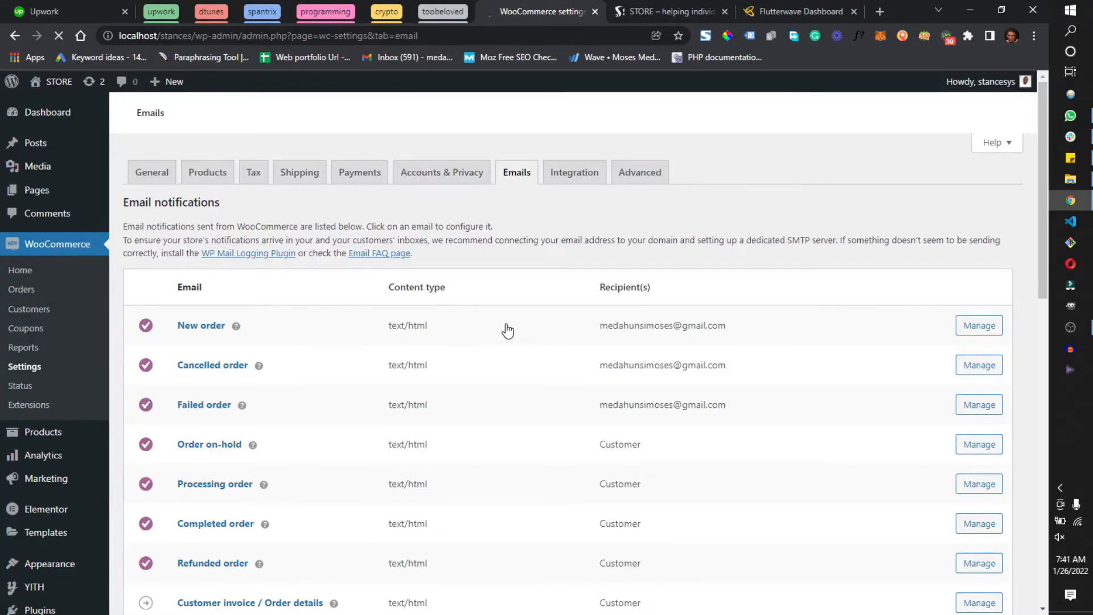
pyautogui.scroll(-2, 222, 365)
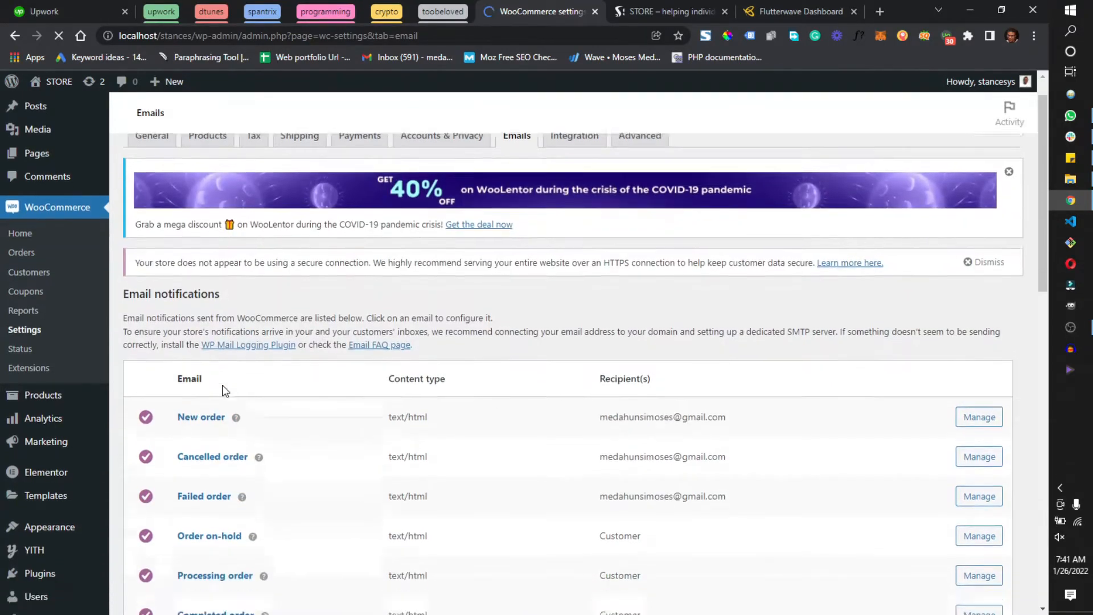
pyautogui.scroll(-2, 207, 399)
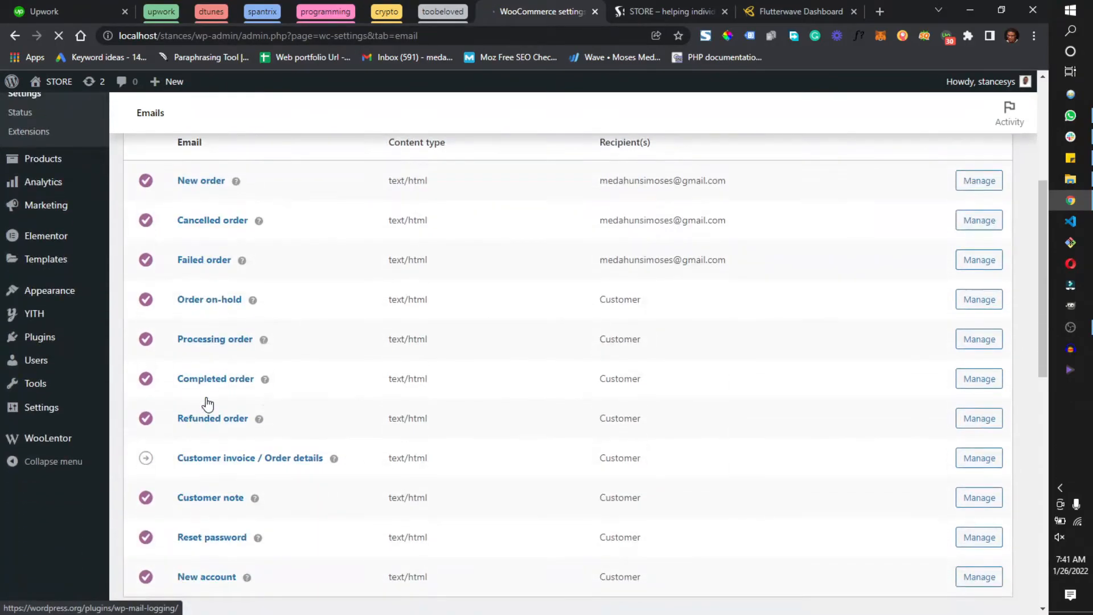
pyautogui.scroll(2, 212, 321)
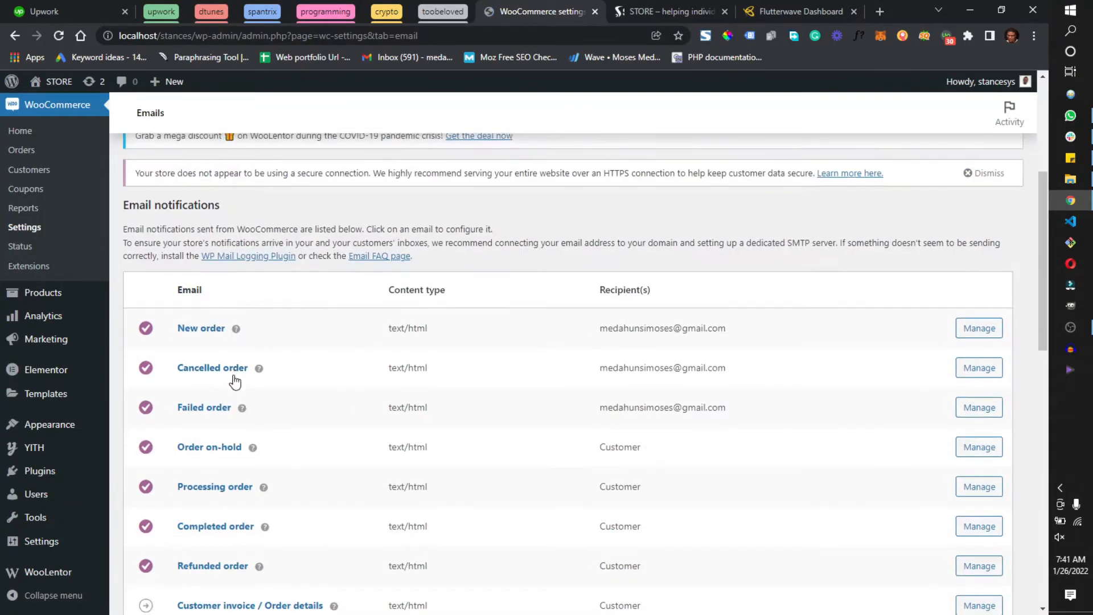
pyautogui.scroll(-3, 259, 472)
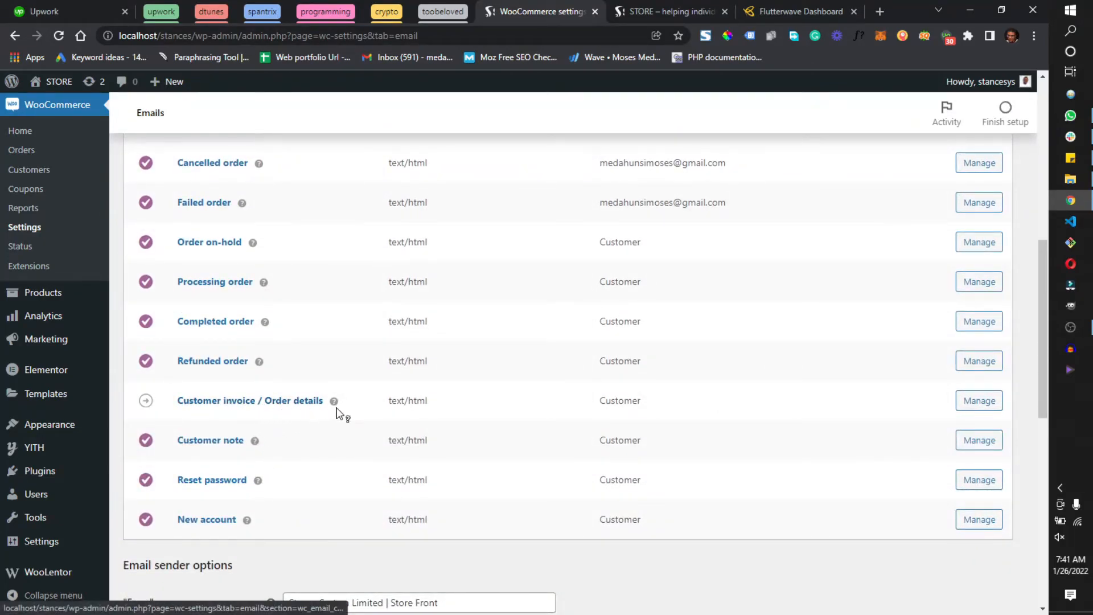
pyautogui.scroll(1, 651, 305)
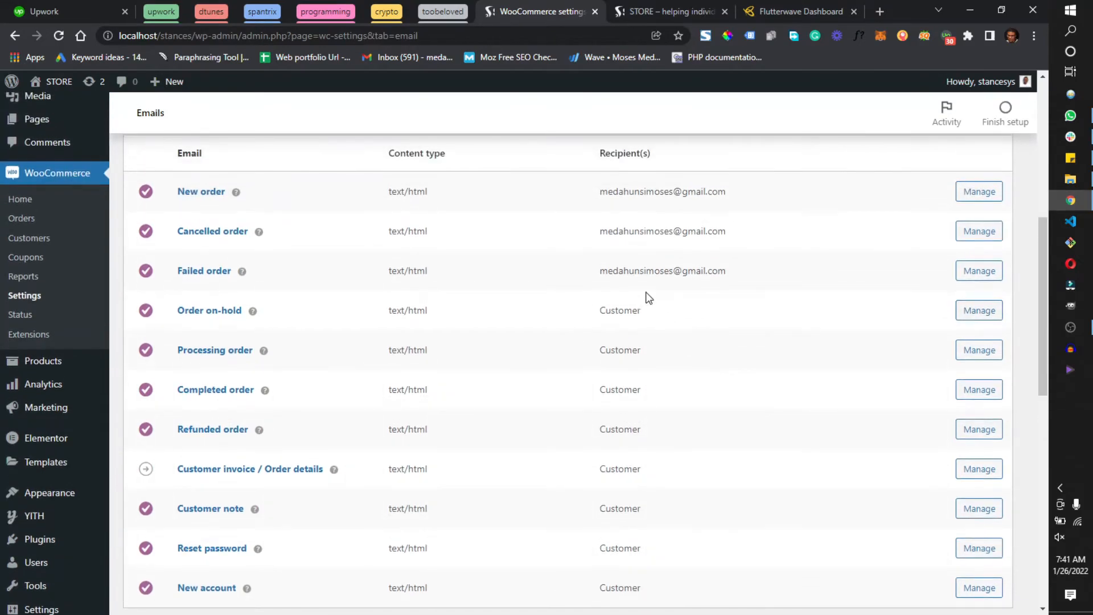
pyautogui.scroll(-4, 644, 385)
pyautogui.scroll(10, 642, 410)
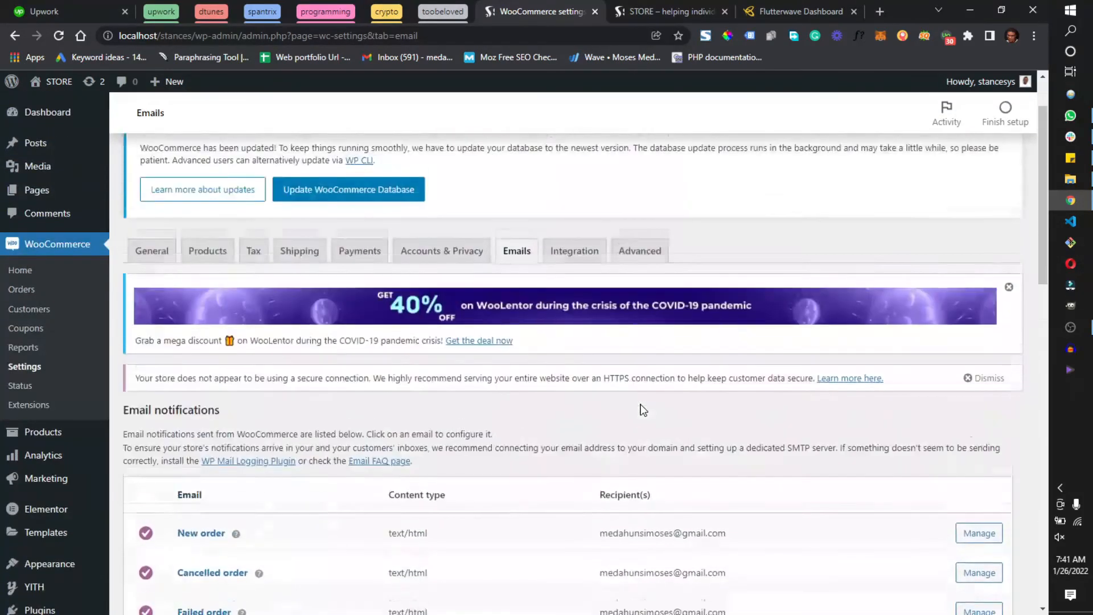
pyautogui.scroll(-5, 463, 395)
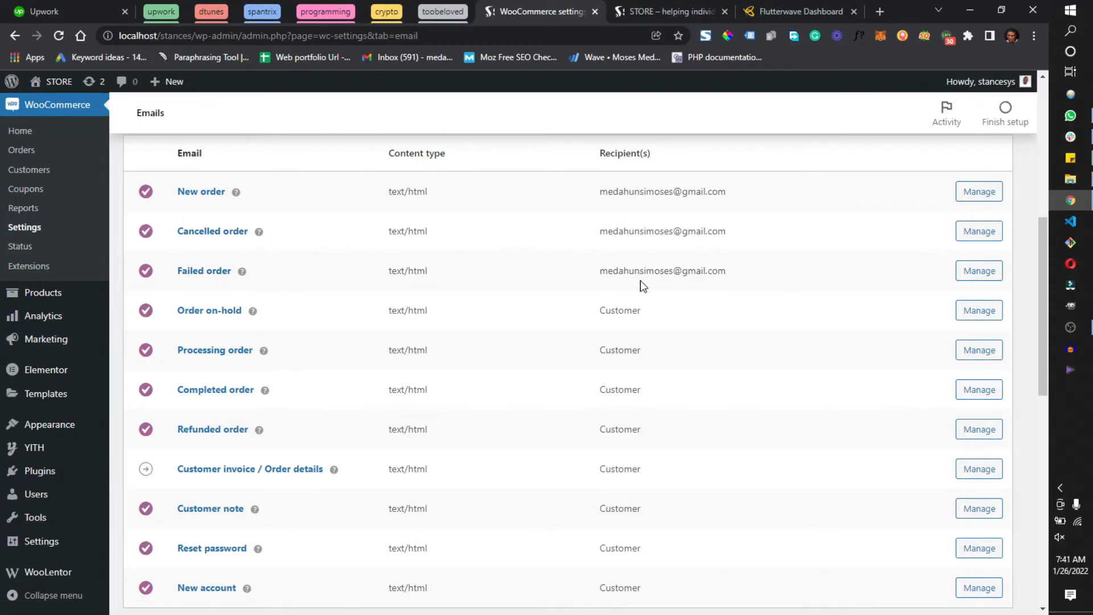
pyautogui.scroll(-2, 642, 284)
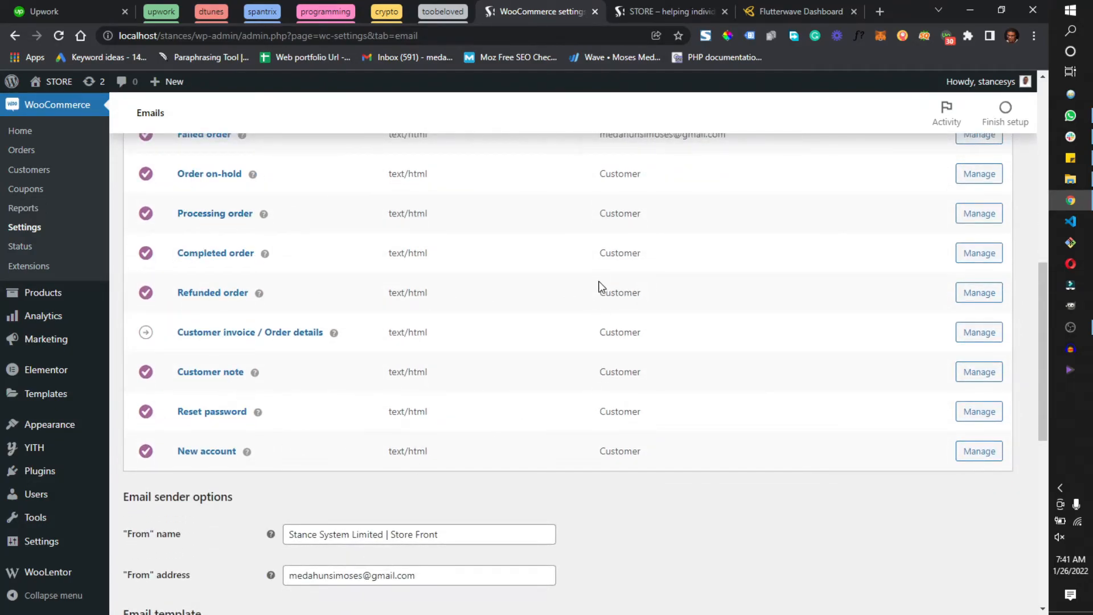
pyautogui.scroll(-1, 683, 287)
pyautogui.scroll(4, 950, 365)
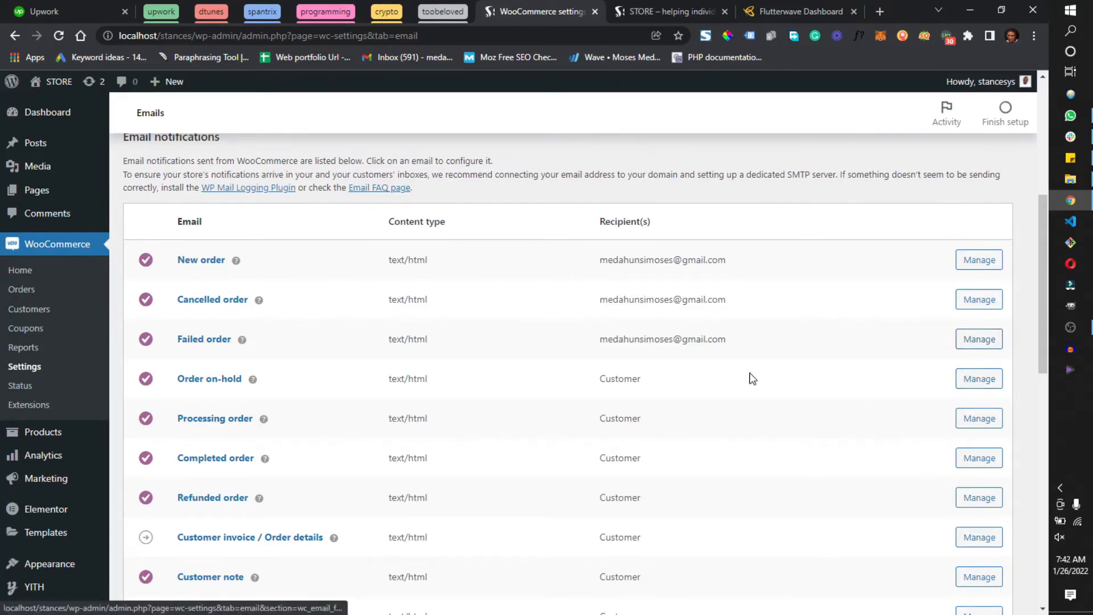
# Review the email sender options and the email template's header, footer and color settings
pyautogui.scroll(-12, 761, 379)
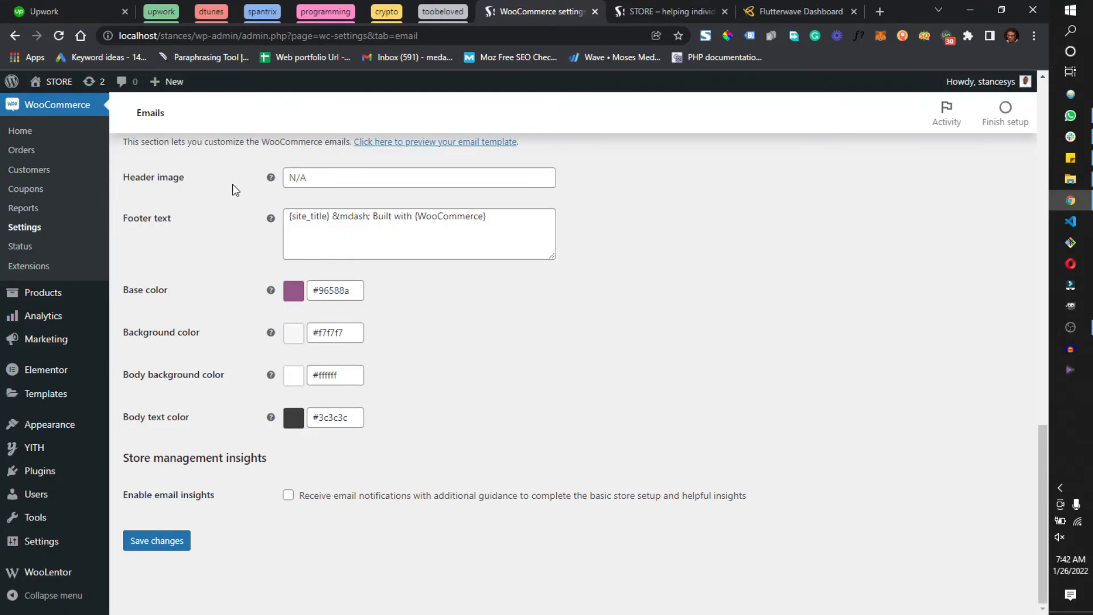
pyautogui.scroll(2, 449, 244)
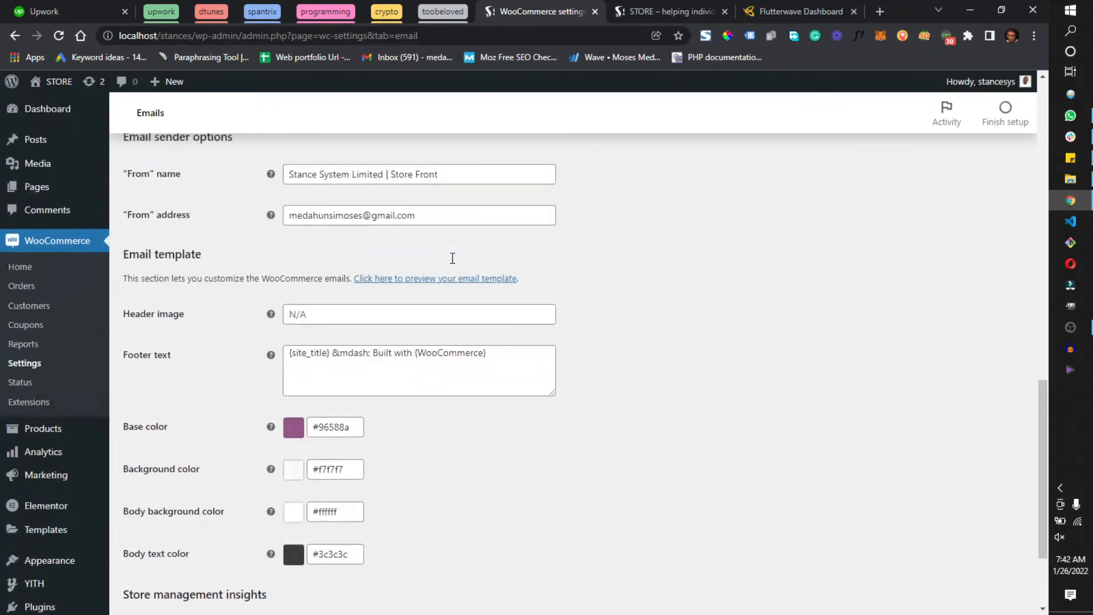
pyautogui.scroll(15, 449, 320)
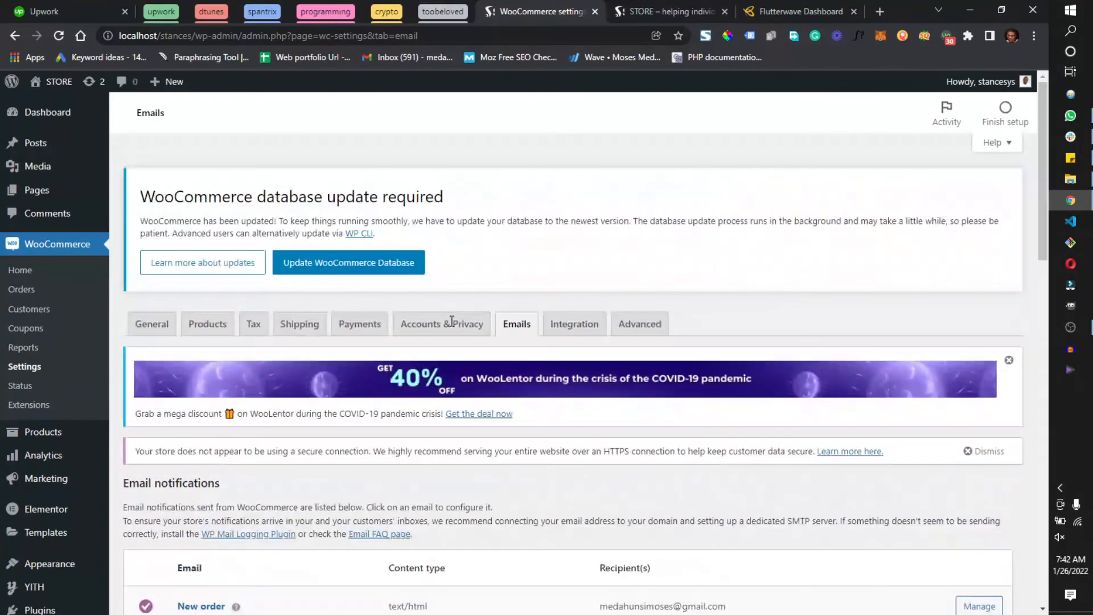
# Check the Integration settings, and examine the page setup and checkout endpoints in the Advanced settings
pyautogui.click(591, 338)
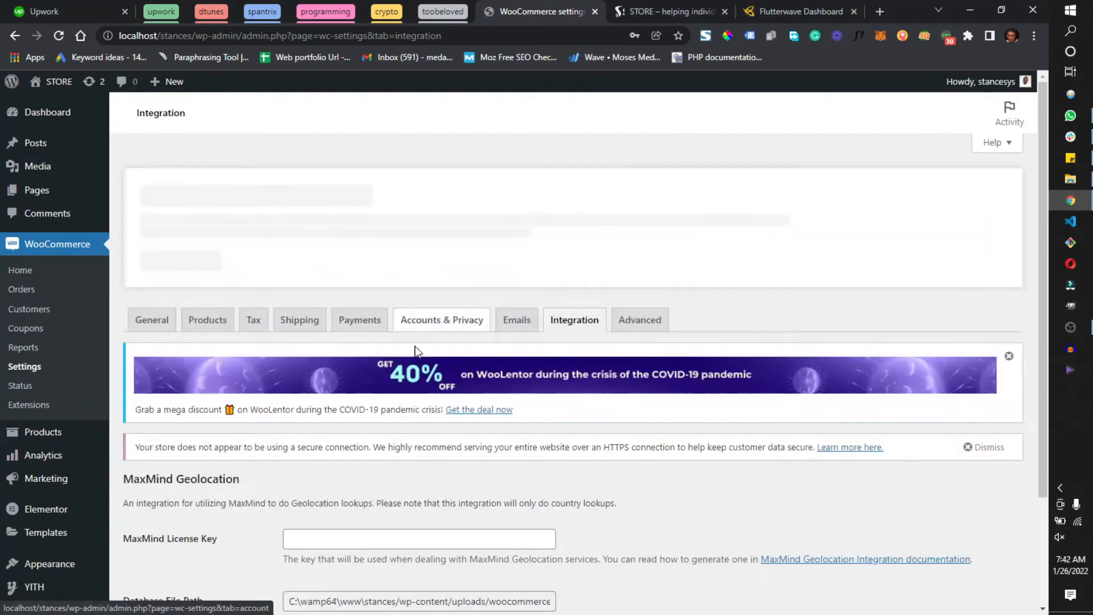
pyautogui.click(635, 328)
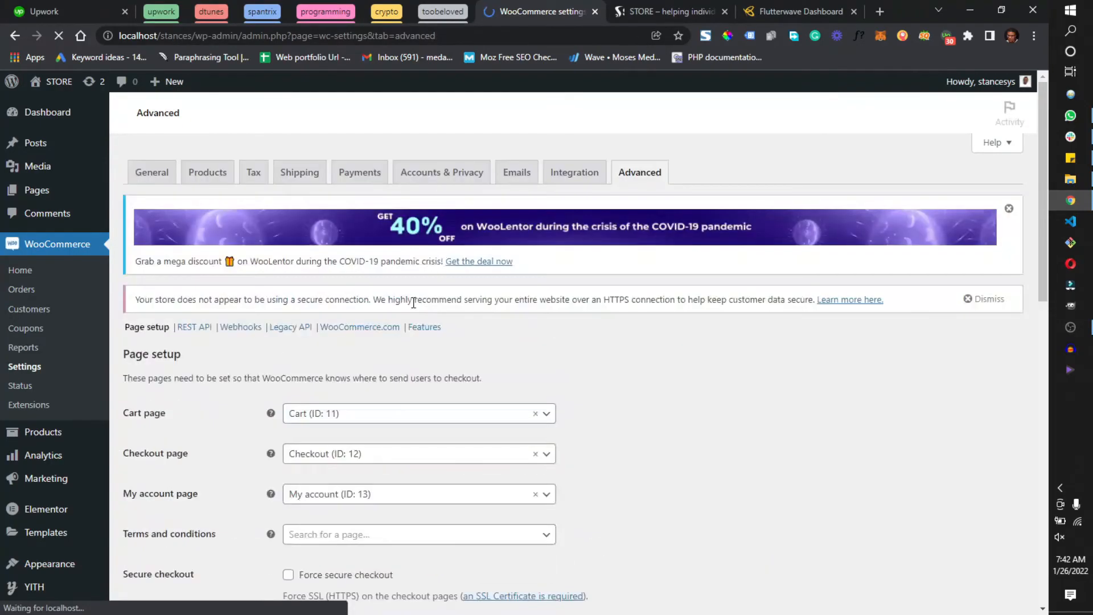
pyautogui.scroll(-3, 397, 390)
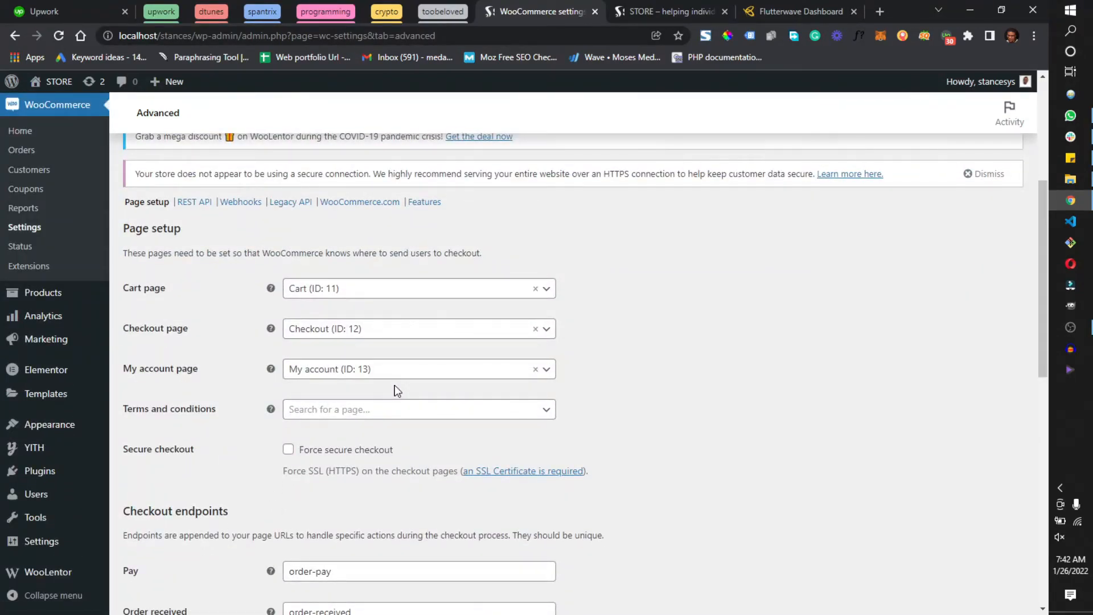
pyautogui.click(379, 296)
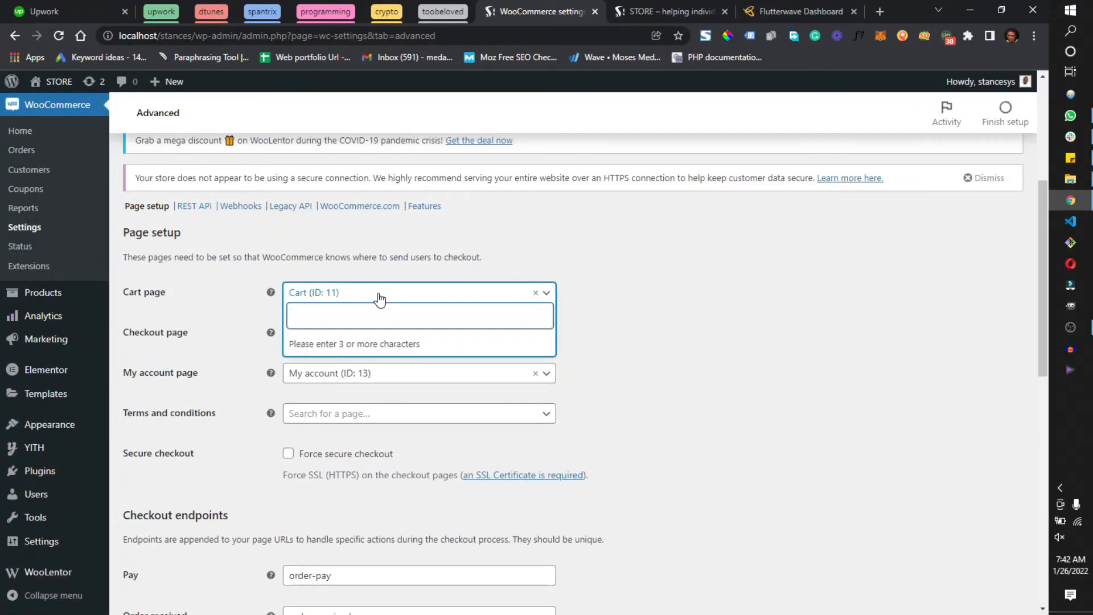
pyautogui.click(701, 320)
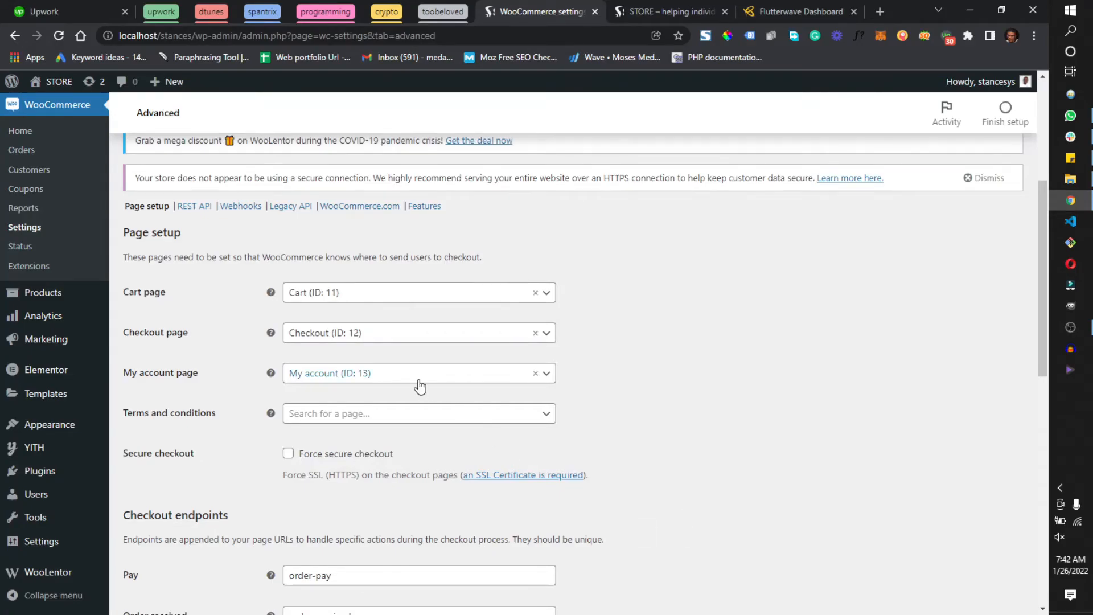
pyautogui.scroll(-5, 392, 378)
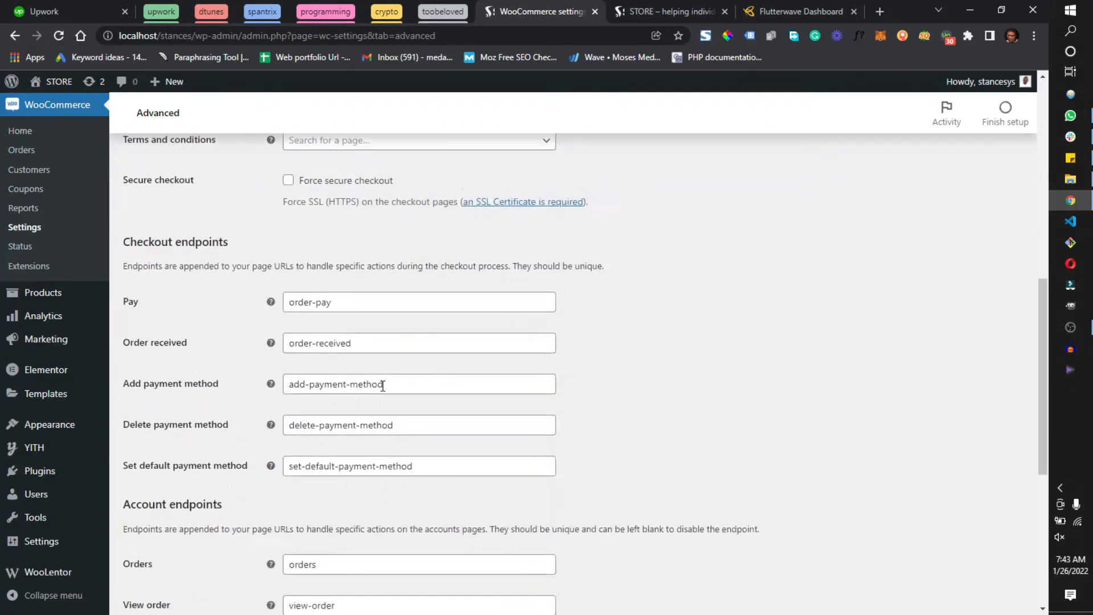
pyautogui.scroll(10, 384, 385)
# Switch to the STORE front end, reload it, and add the macbook pro to the cart
pyautogui.click(652, 5)
pyautogui.click(59, 36)
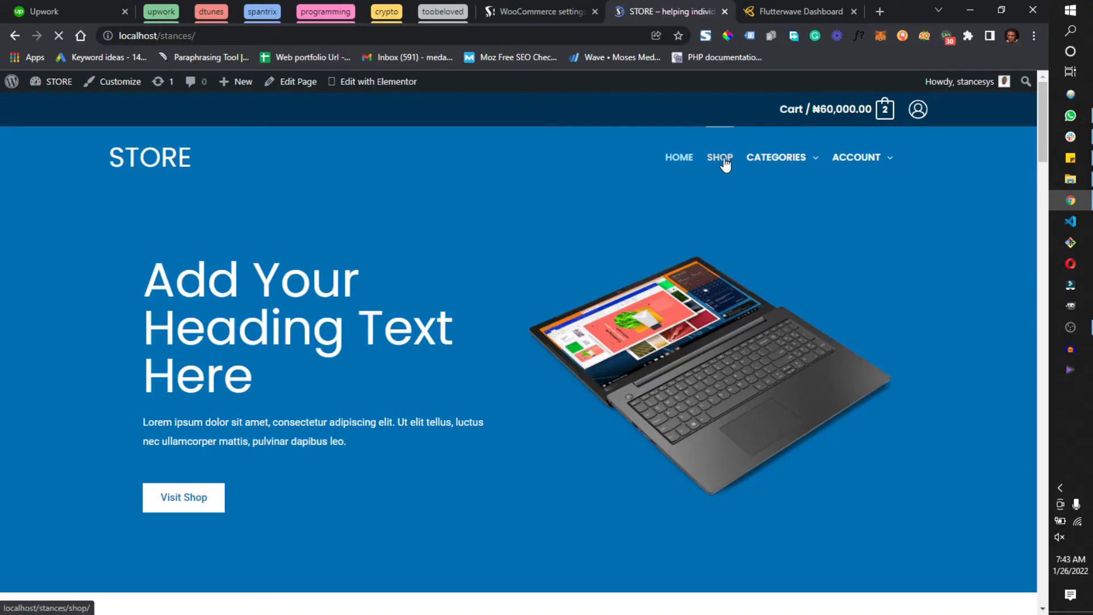
pyautogui.scroll(-10, 659, 256)
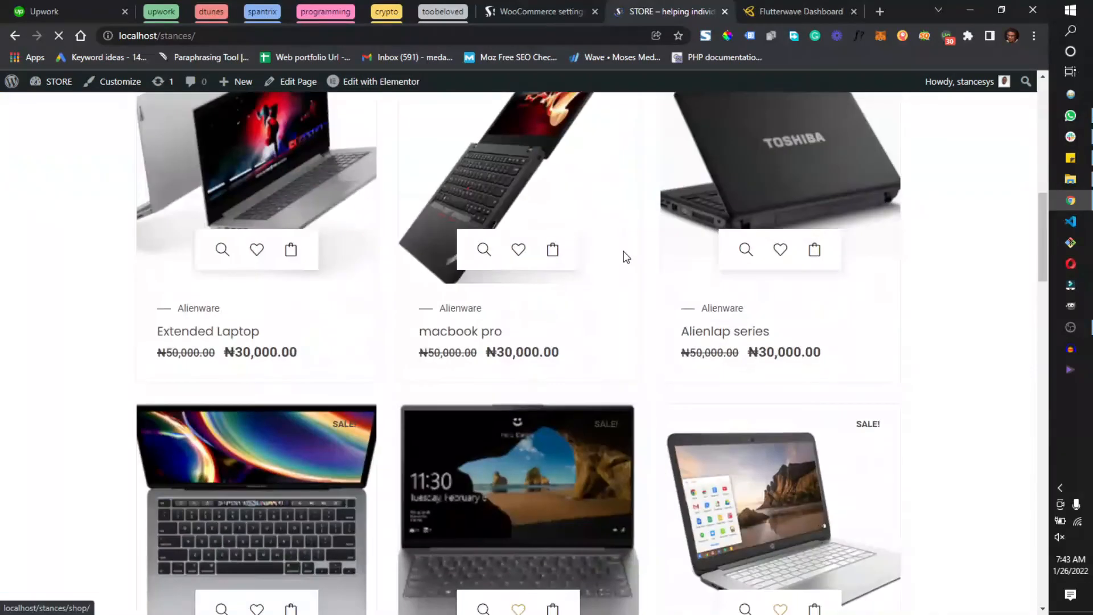
pyautogui.scroll(1, 508, 315)
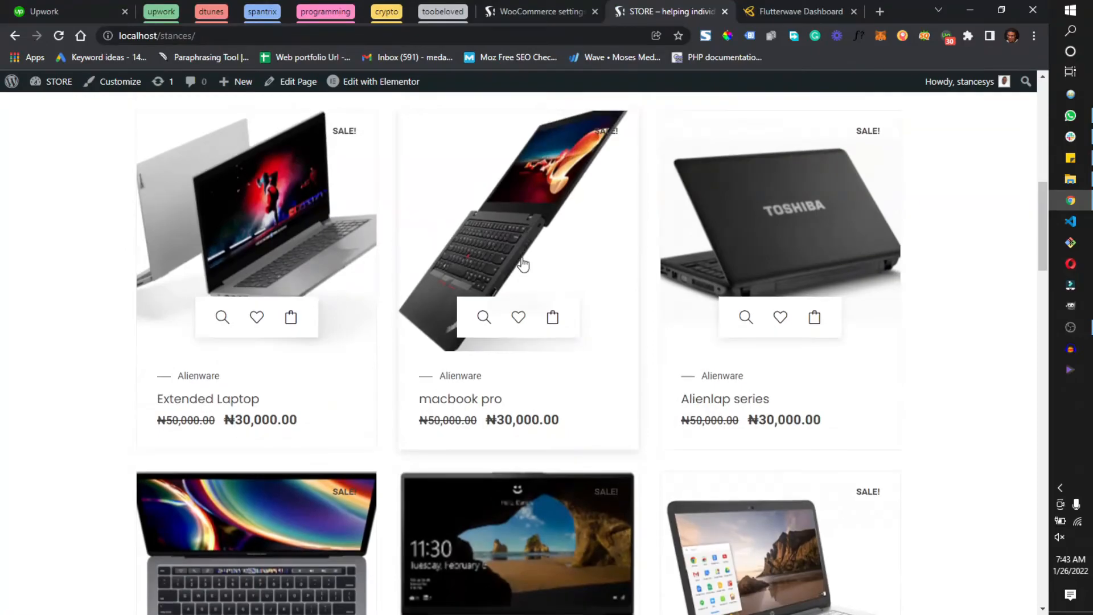
pyautogui.click(554, 319)
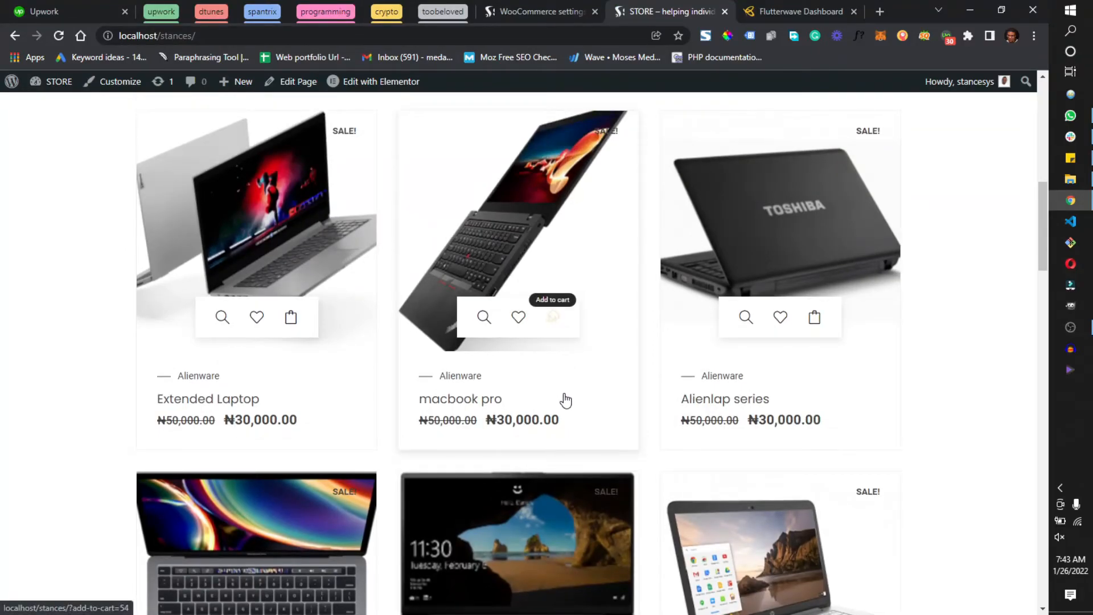
# Proceed from the cart to checkout, and review the billing form, order summary and payment options
pyautogui.scroll(5, 797, 292)
pyautogui.scroll(5, 797, 292)
pyautogui.moveTo(857, 121)
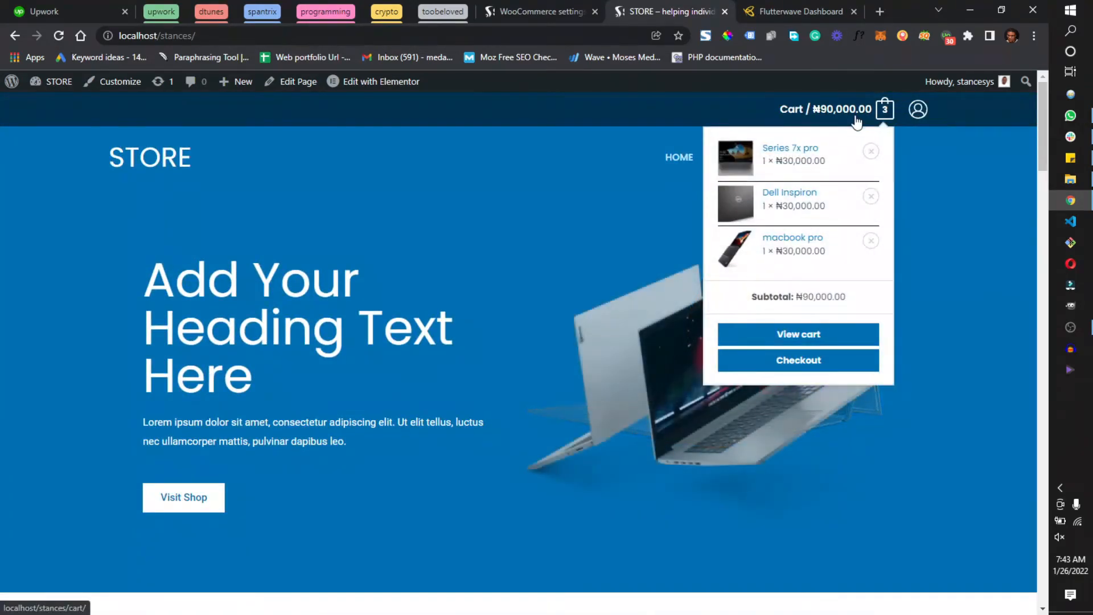
pyautogui.click(808, 367)
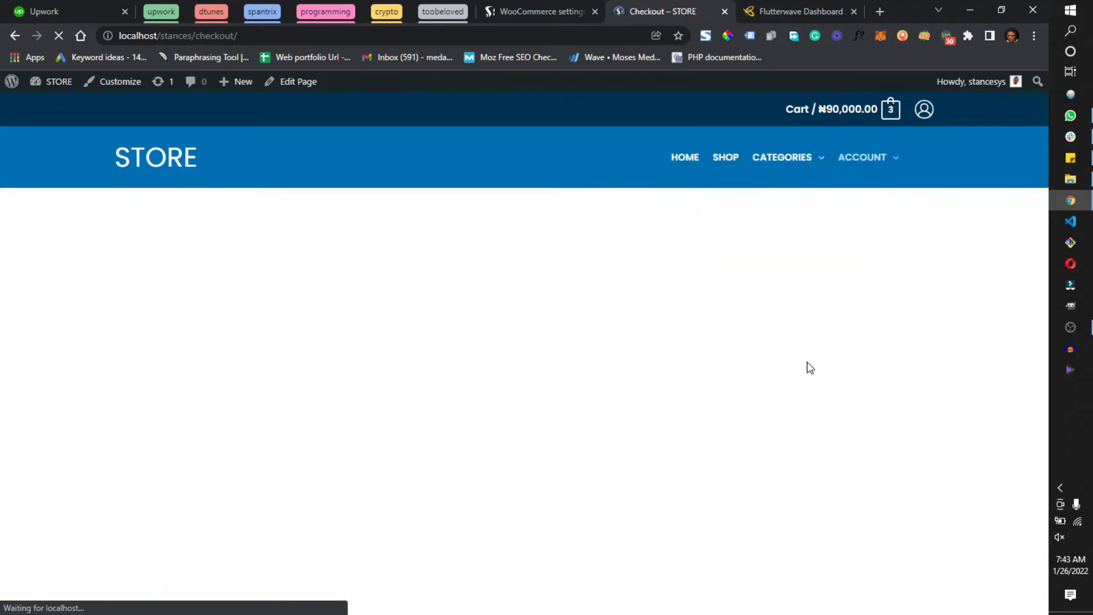
pyautogui.scroll(-5, 786, 446)
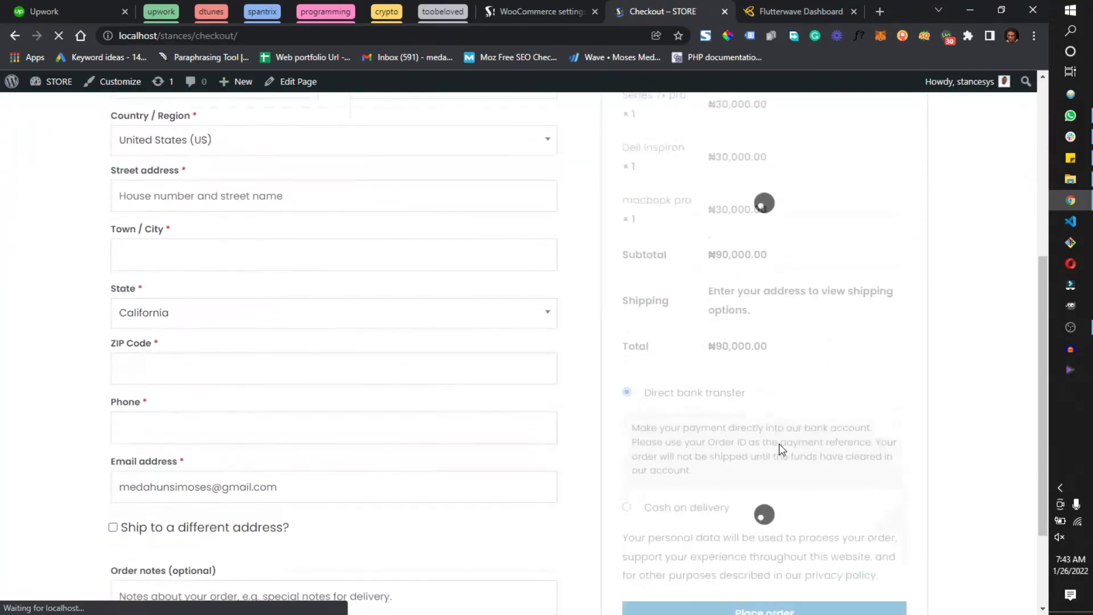
pyautogui.scroll(1, 781, 420)
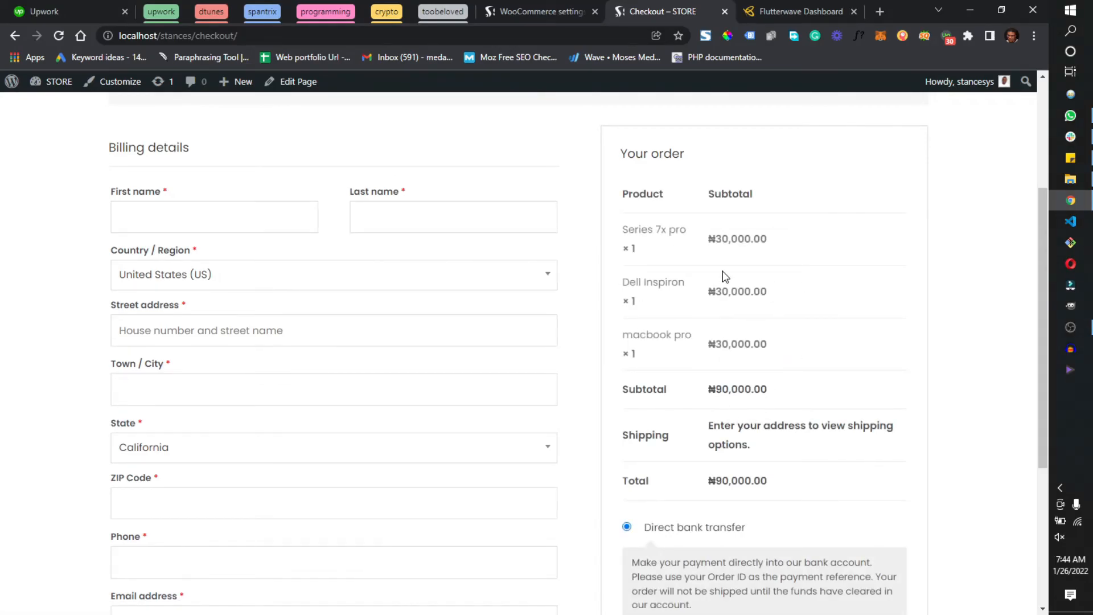
pyautogui.scroll(-3, 658, 391)
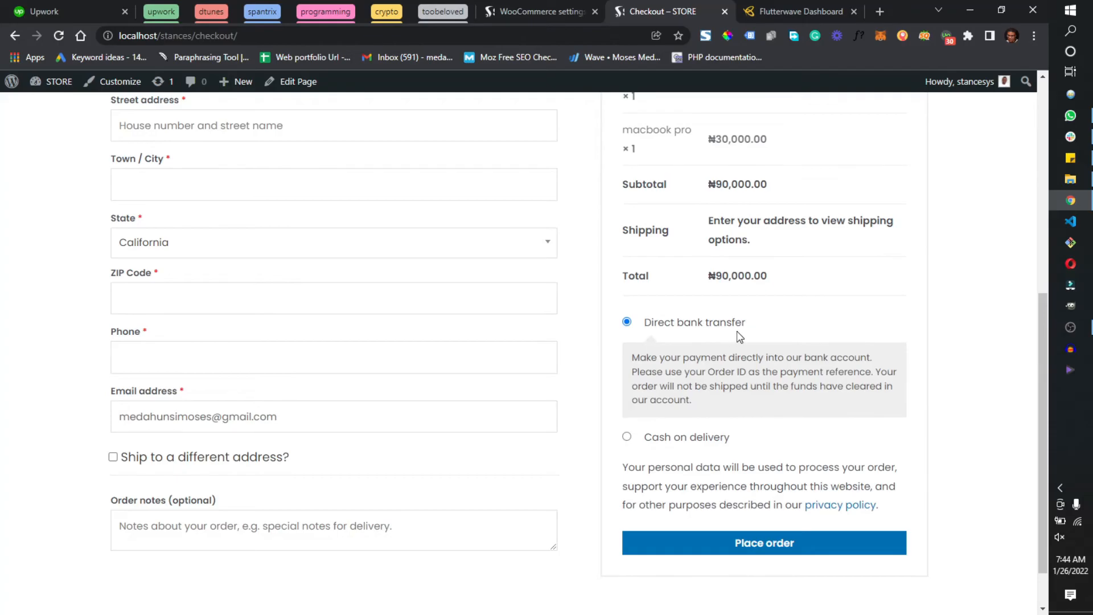
# Choose cash on delivery as the payment method for the order
pyautogui.click(706, 438)
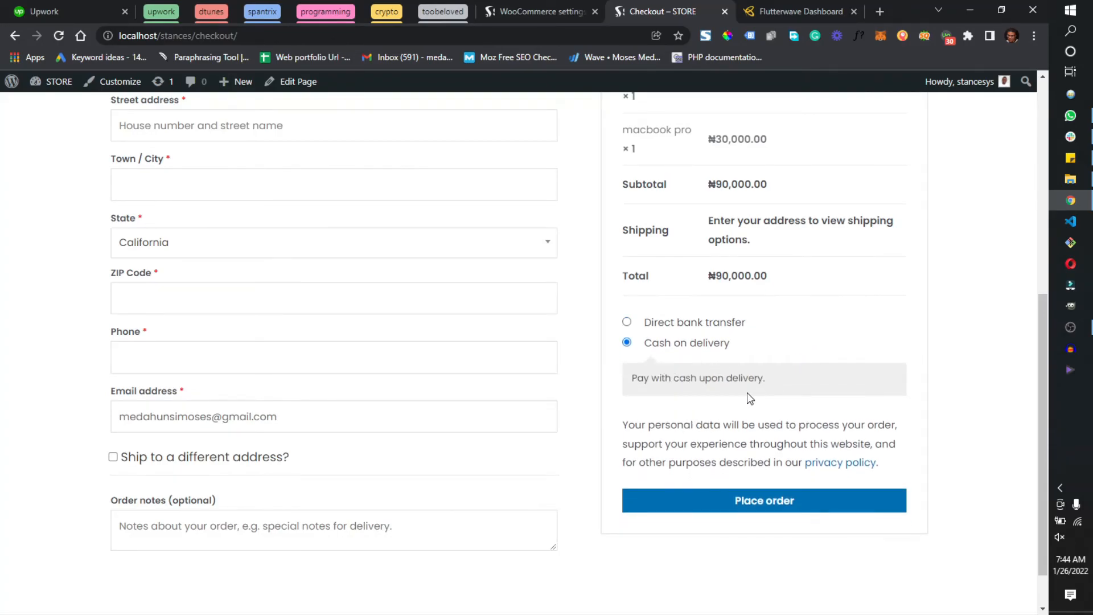
pyautogui.click(734, 500)
pyautogui.scroll(-8, 376, 442)
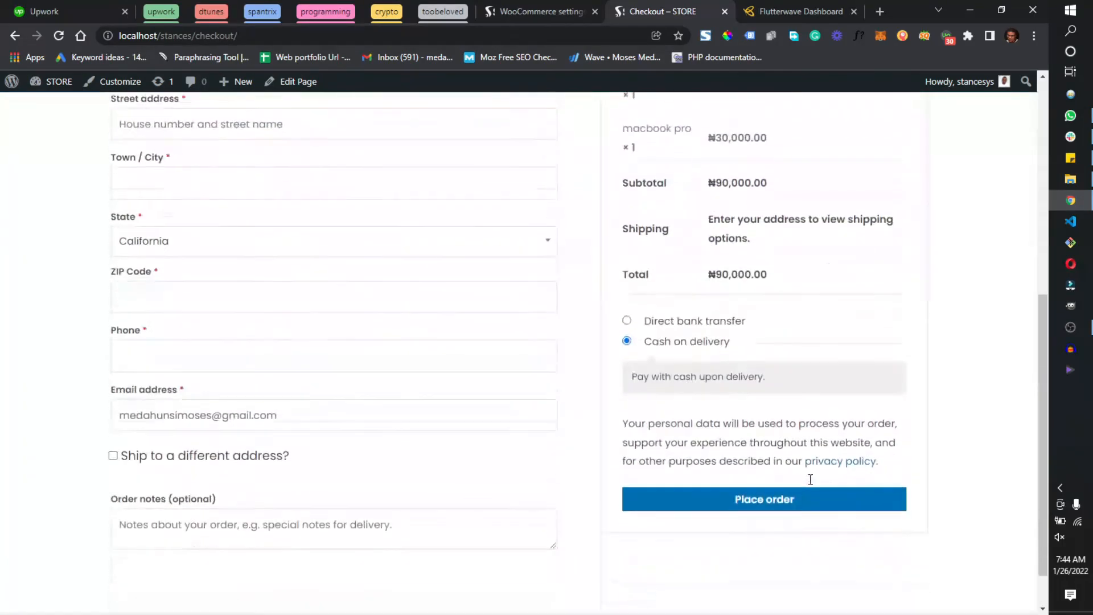
# Check the billing name fields and open the coupon code entry on the checkout page
pyautogui.scroll(5, 227, 416)
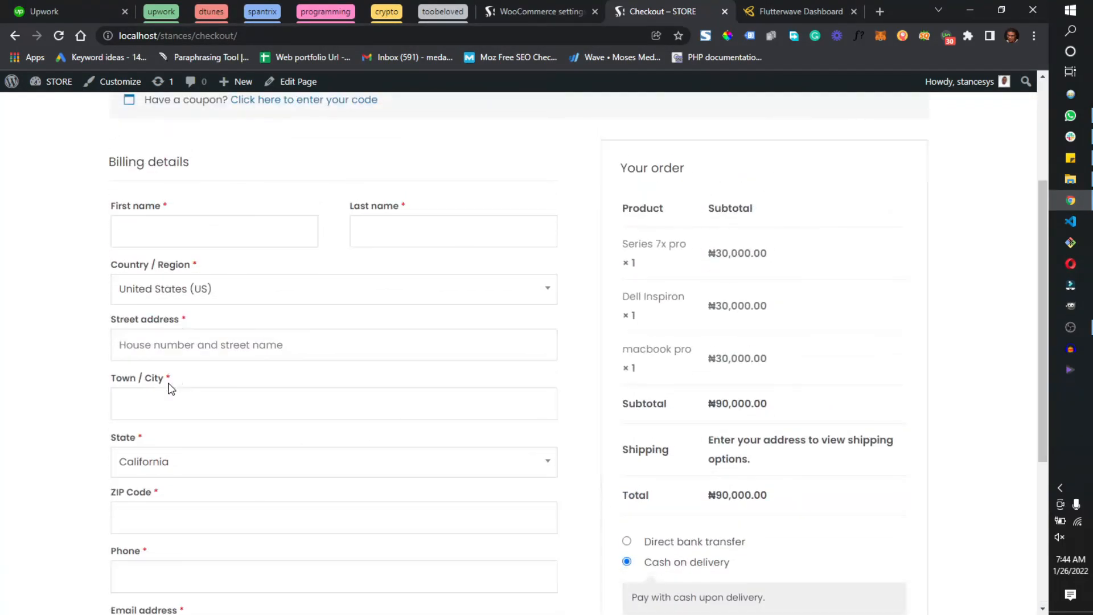
pyautogui.click(157, 228)
pyautogui.click(420, 228)
pyautogui.scroll(3, 245, 313)
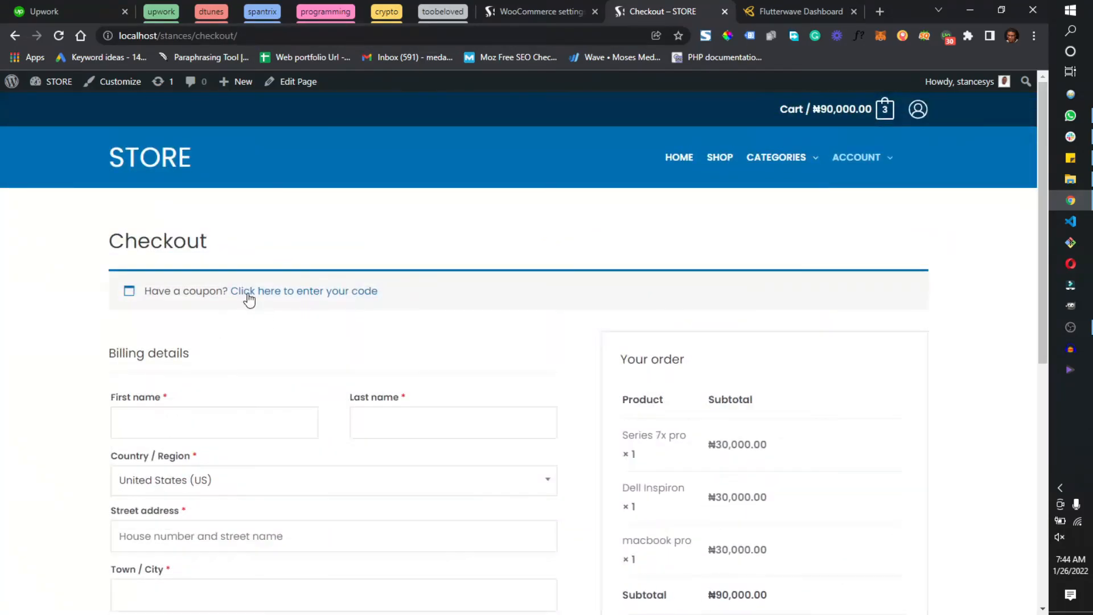
pyautogui.scroll(-1, 248, 365)
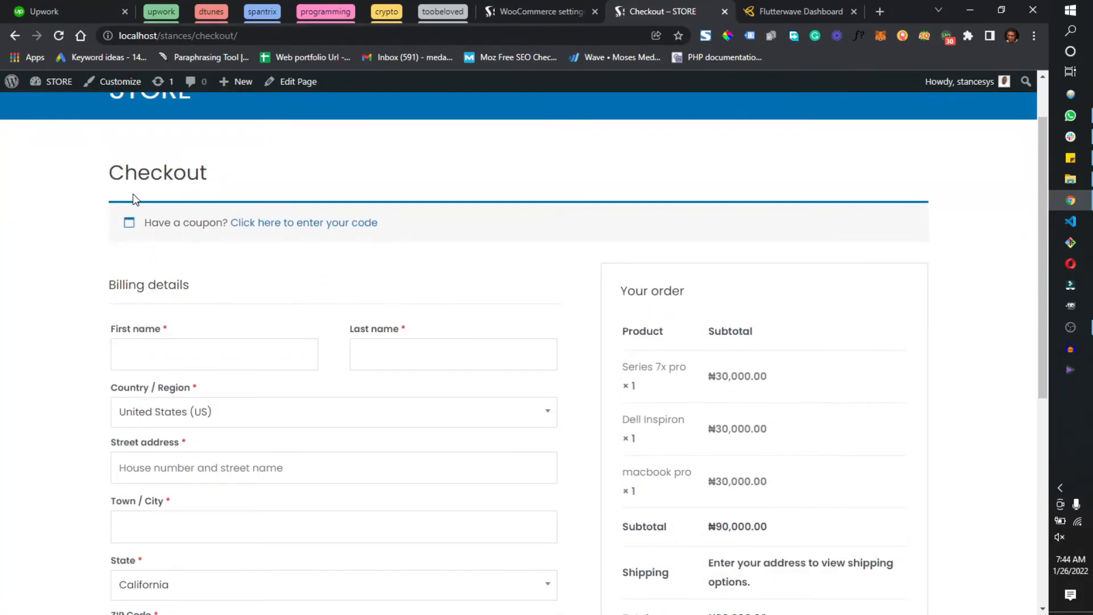
pyautogui.click(304, 223)
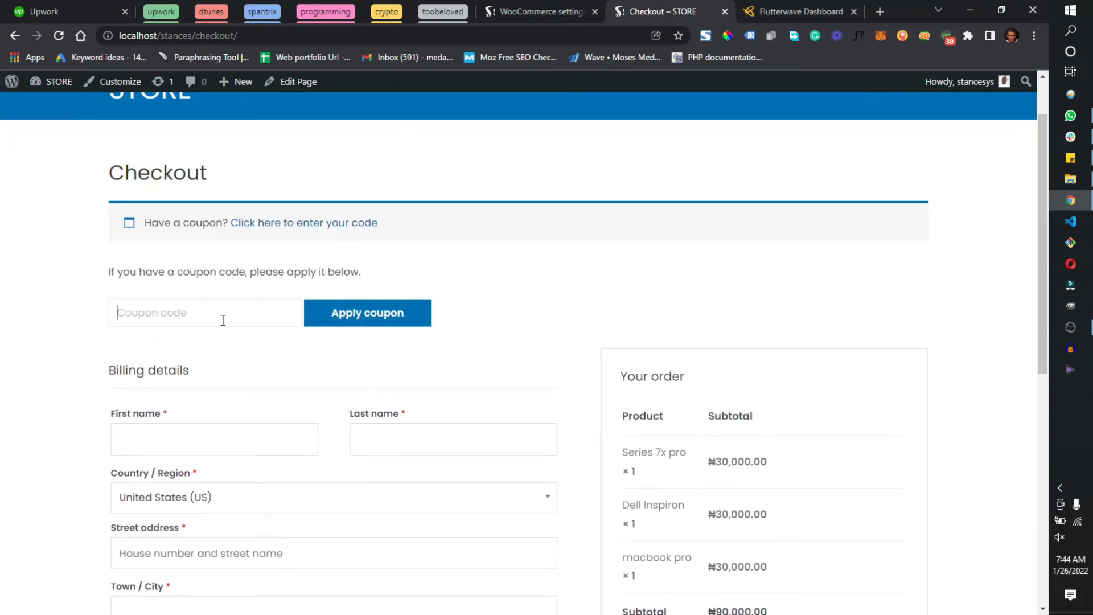
# Turn on shipping to a different address below the billing details
pyautogui.scroll(-2, 384, 342)
pyautogui.scroll(-4, 291, 381)
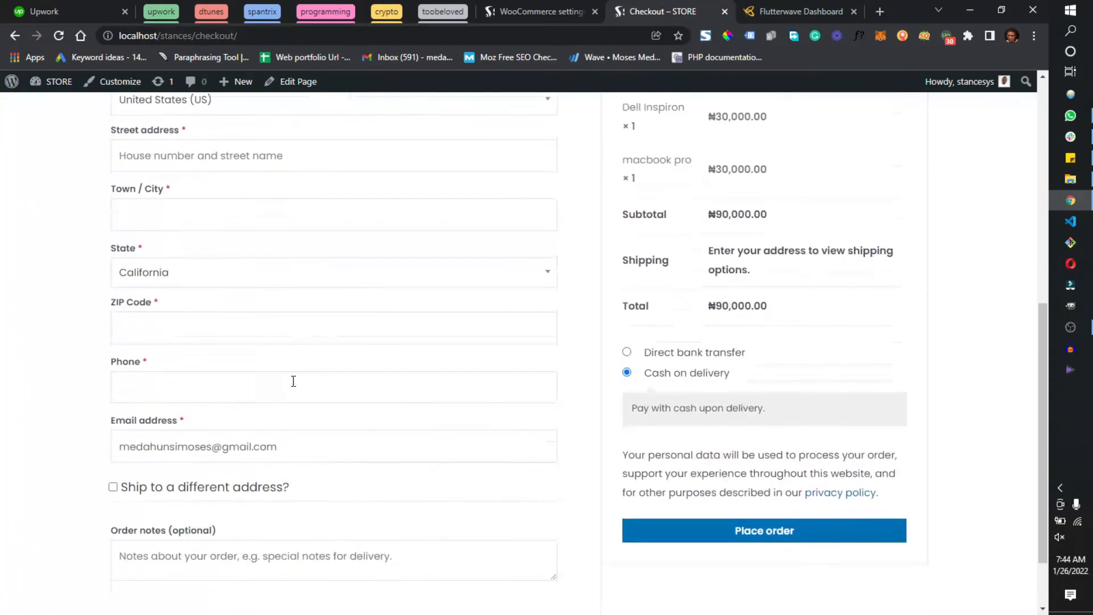
pyautogui.click(118, 474)
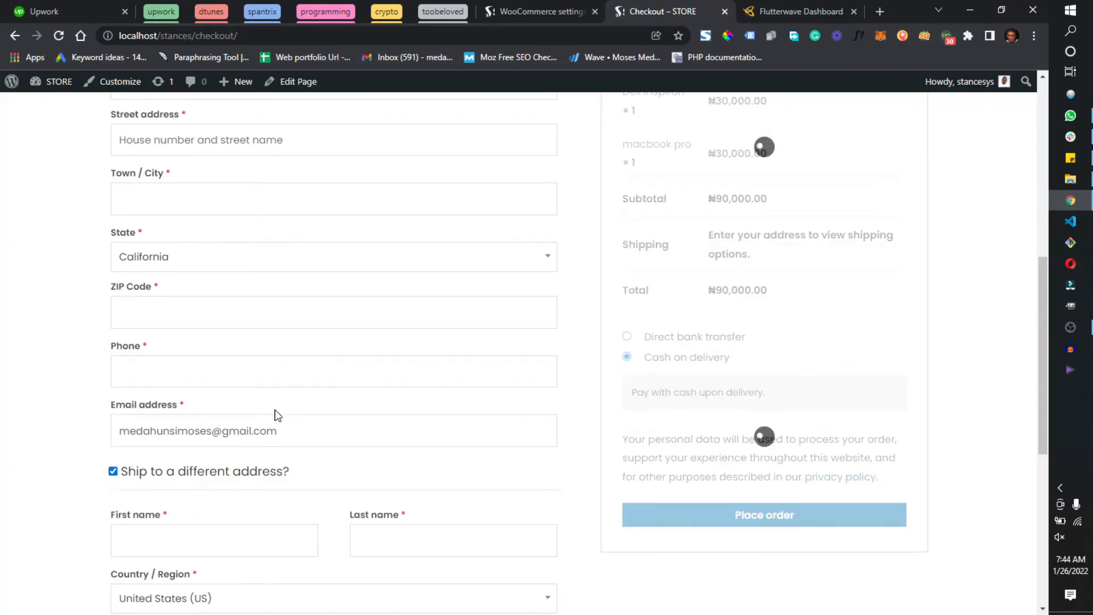
# Compare the billing and shipping address fields, and turn off shipping to a different address
pyautogui.scroll(3, 275, 415)
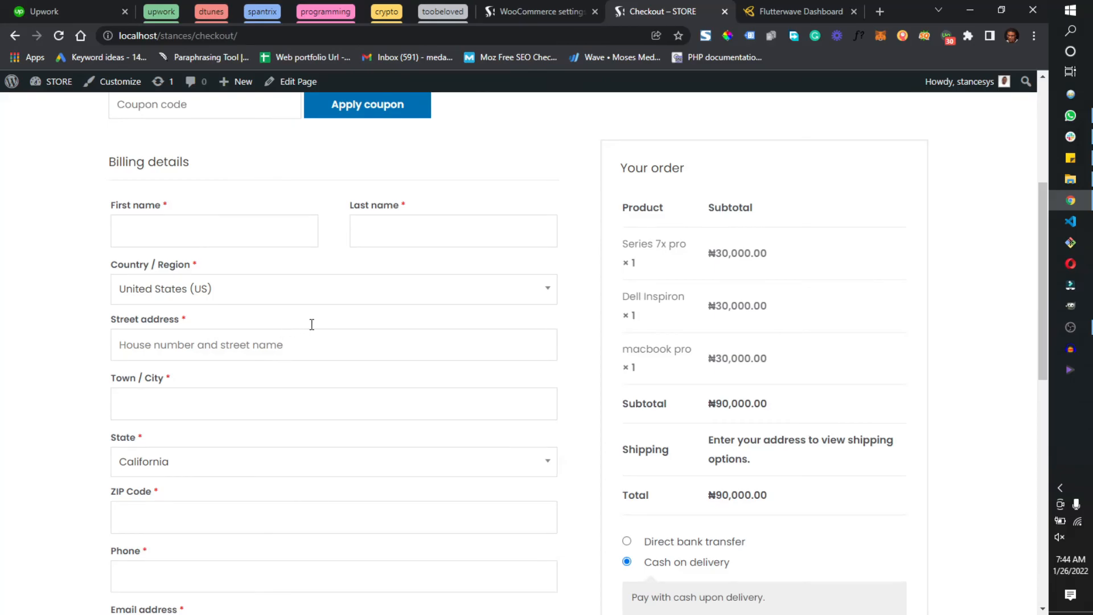
pyautogui.scroll(-10, 311, 341)
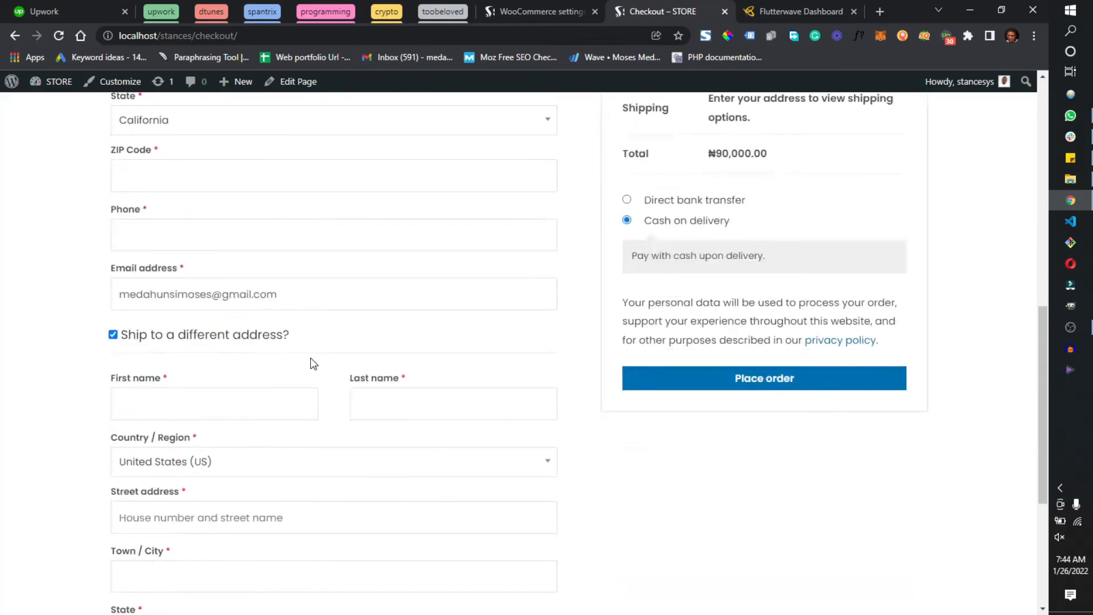
pyautogui.scroll(4, 357, 311)
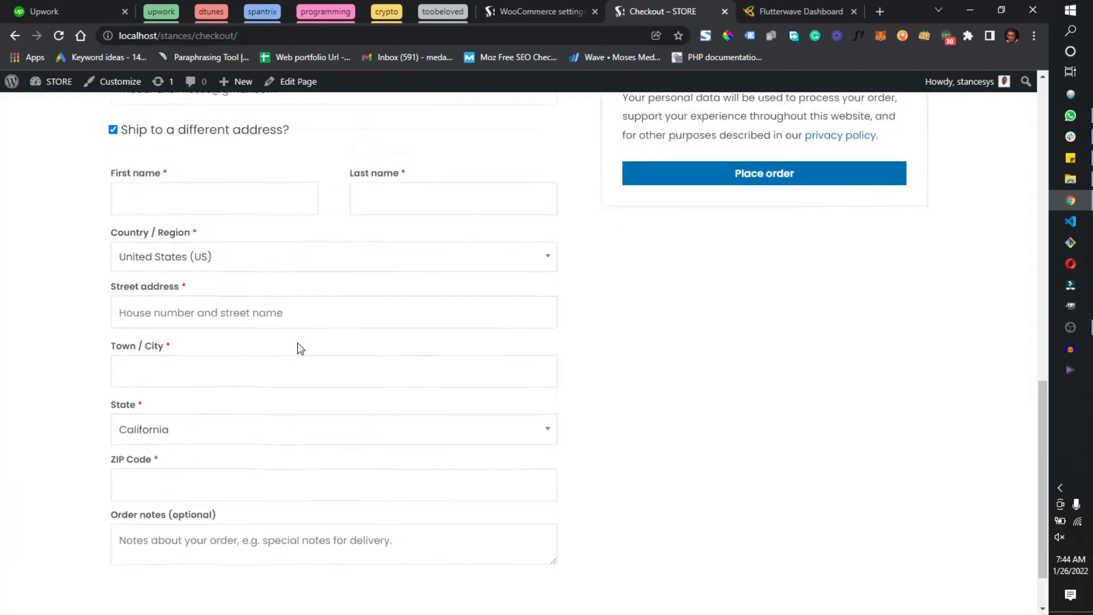
pyautogui.click(114, 267)
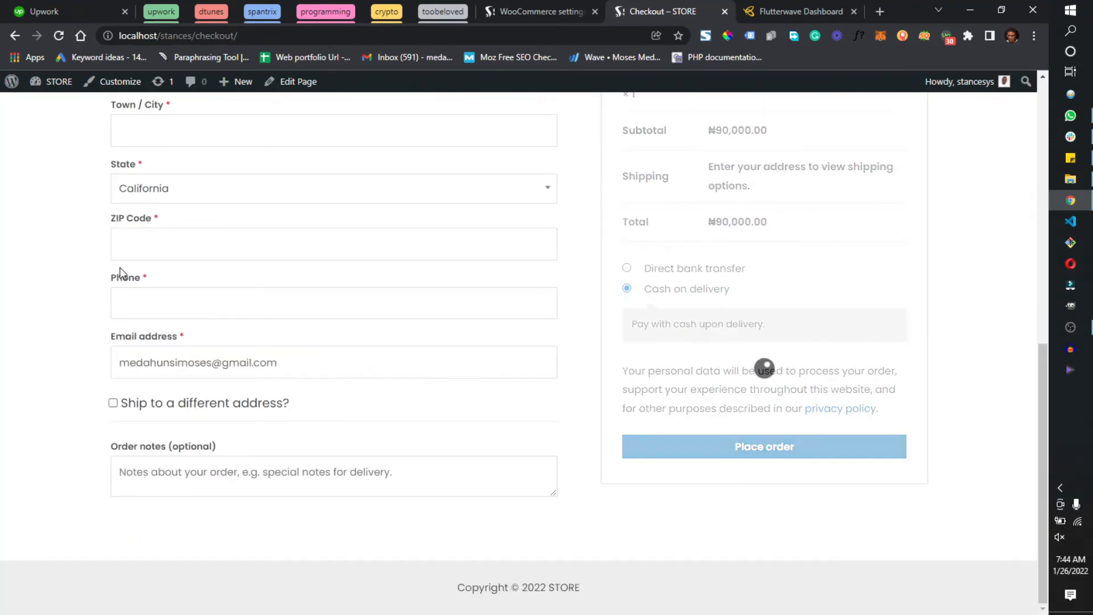
pyautogui.scroll(5, 313, 446)
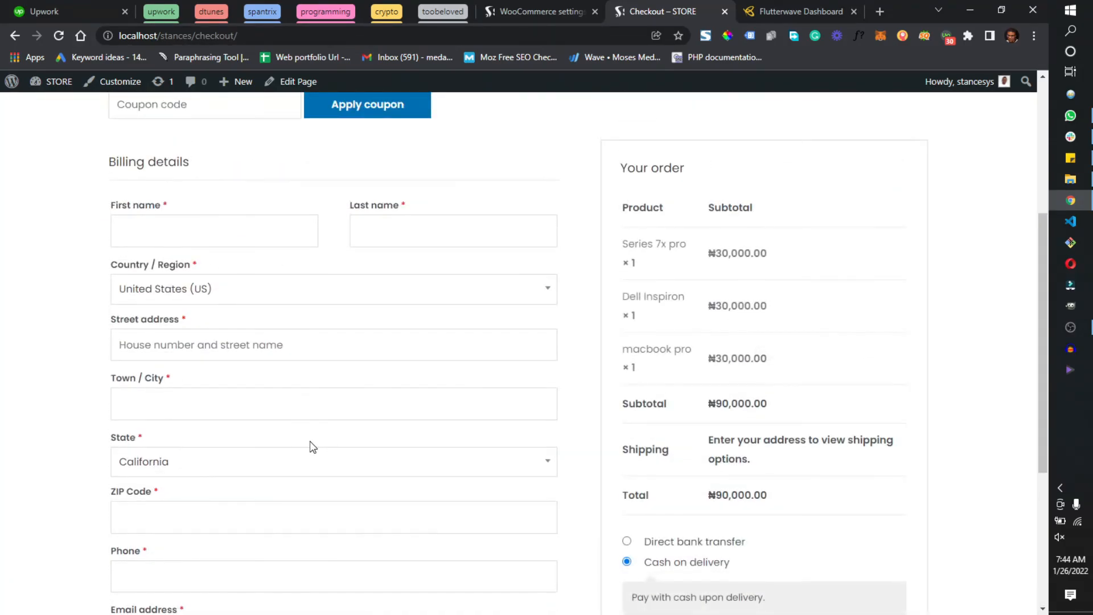
pyautogui.scroll(-5, 311, 445)
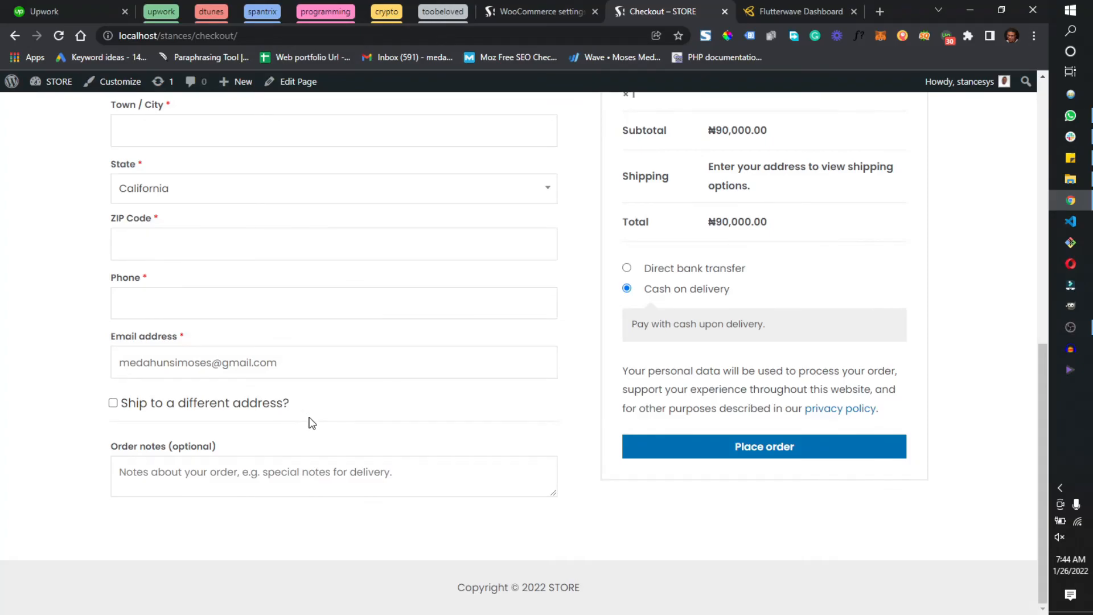
# Turn shipping to a different address back on, and review the shipping address and order notes fields on the checkout page
pyautogui.click(125, 405)
pyautogui.scroll(-1, 263, 431)
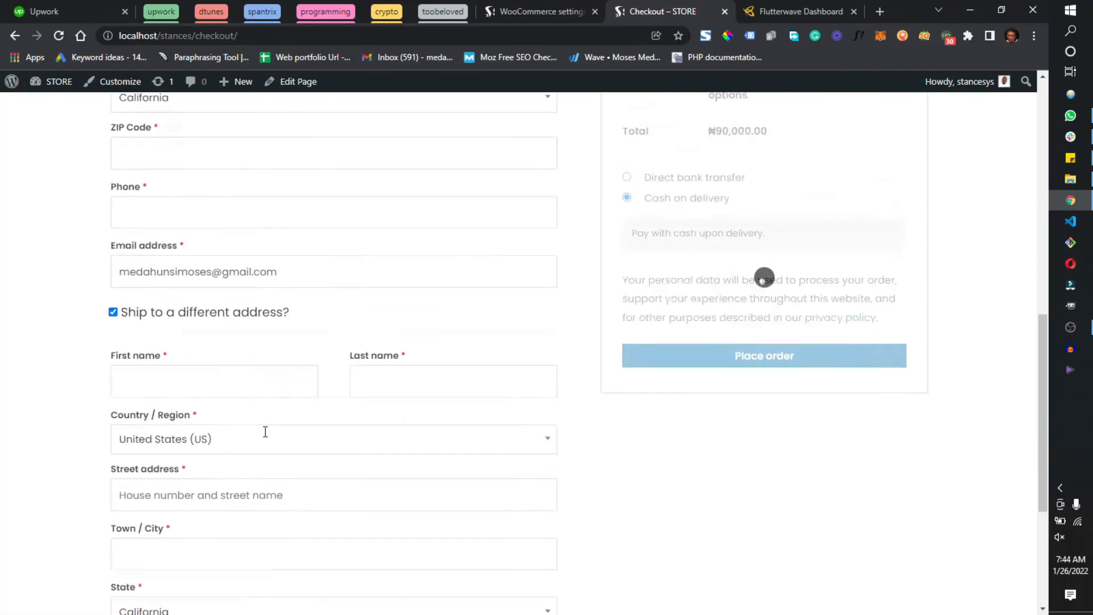
pyautogui.scroll(-5, 263, 430)
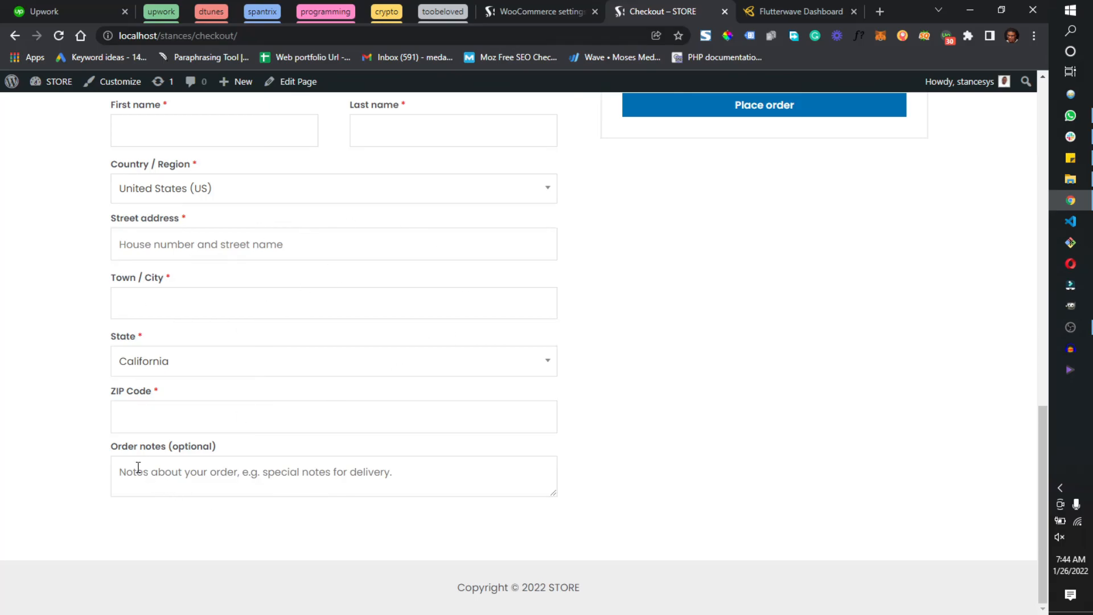
pyautogui.scroll(7, 649, 451)
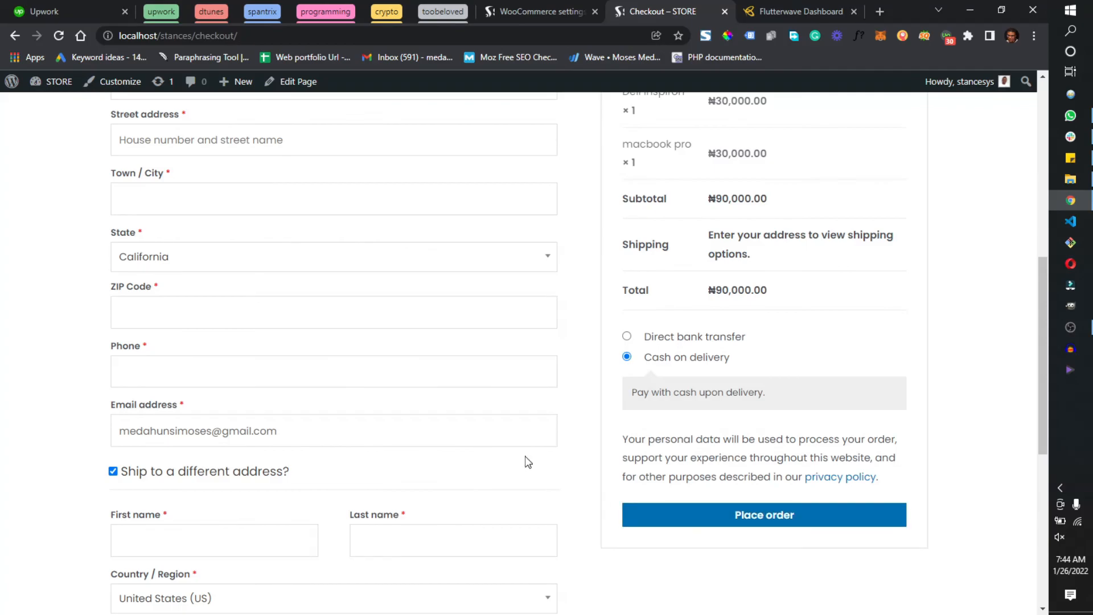
pyautogui.scroll(8, 524, 459)
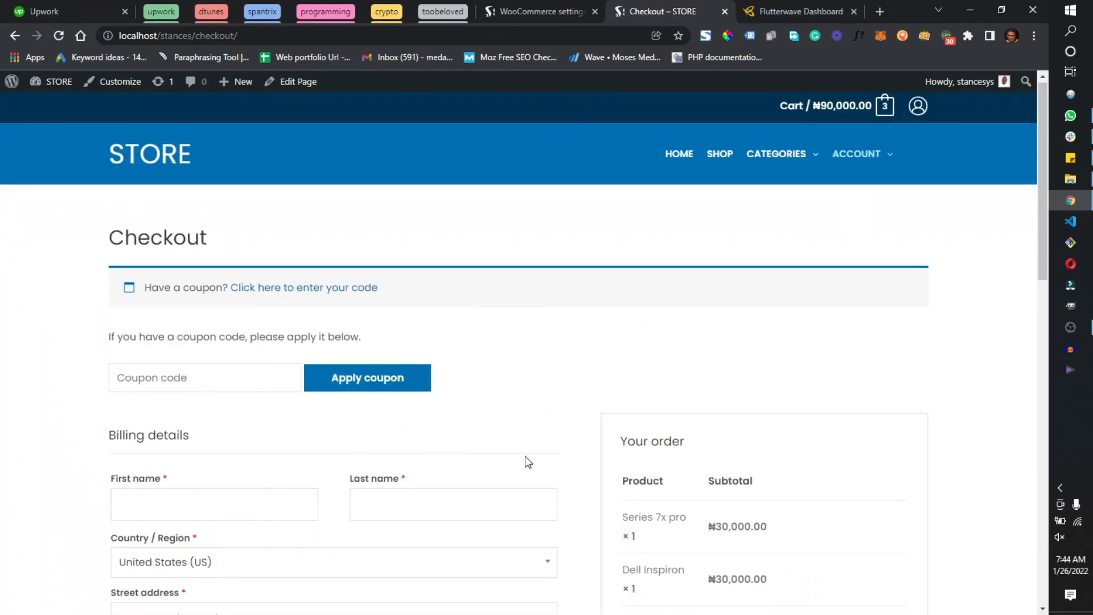